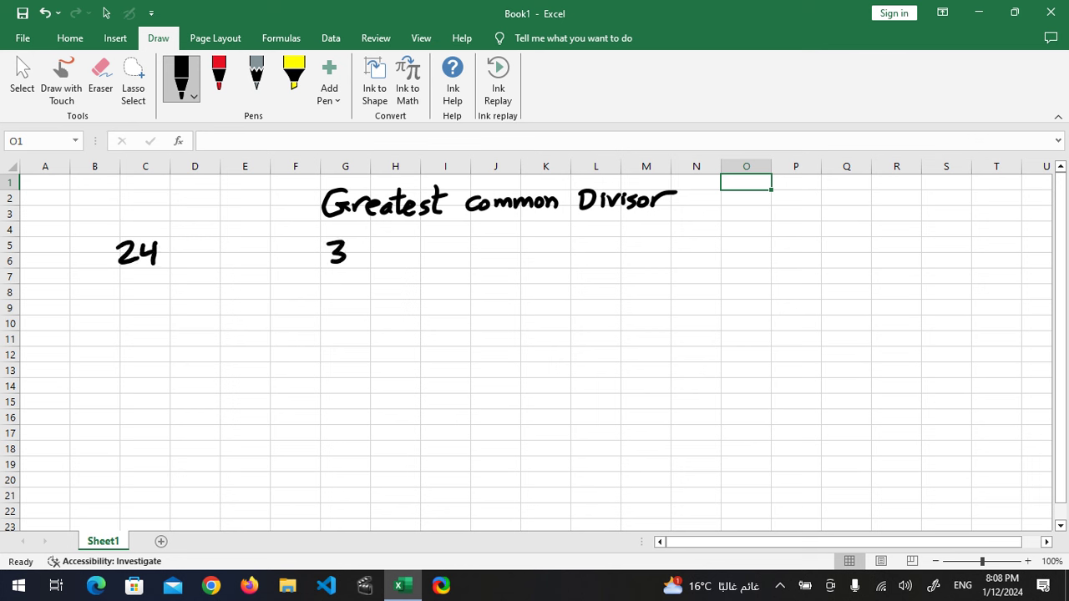
Finish handwriting the number 30 and list the divisors 1, 2, 3, 4, 6, 8, 12 and 24 beneath the 24.
left_click_drag(360, 243, 359, 245)
mouse_move(143, 319)
left_mouse_down()
mouse_move(155, 334)
mouse_move(137, 394)
mouse_move(152, 392)
left_mouse_up()
left_click_drag(149, 379, 140, 421)
mouse_move(142, 453)
left_mouse_down()
mouse_move(141, 497)
mouse_move(157, 495)
mouse_move(139, 502)
mouse_move(149, 502)
left_mouse_up()
left_click(1058, 526)
left_click(1059, 526)
left_click_drag(157, 486, 162, 506)
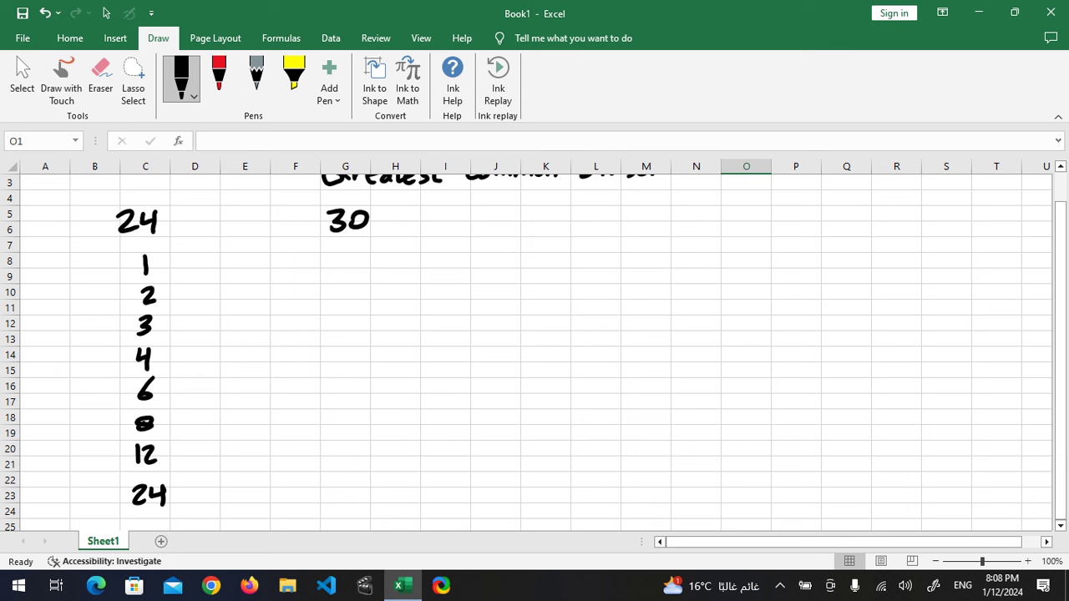
Handwrite the divisors 1, 2, 3, 5, 6, 10 and 15 in a column beneath the 30.
mouse_move(347, 252)
left_mouse_down()
mouse_move(355, 290)
mouse_move(342, 321)
mouse_move(345, 418)
left_mouse_up()
mouse_move(351, 401)
left_mouse_down()
mouse_move(368, 415)
mouse_move(357, 399)
mouse_move(342, 454)
left_mouse_up()
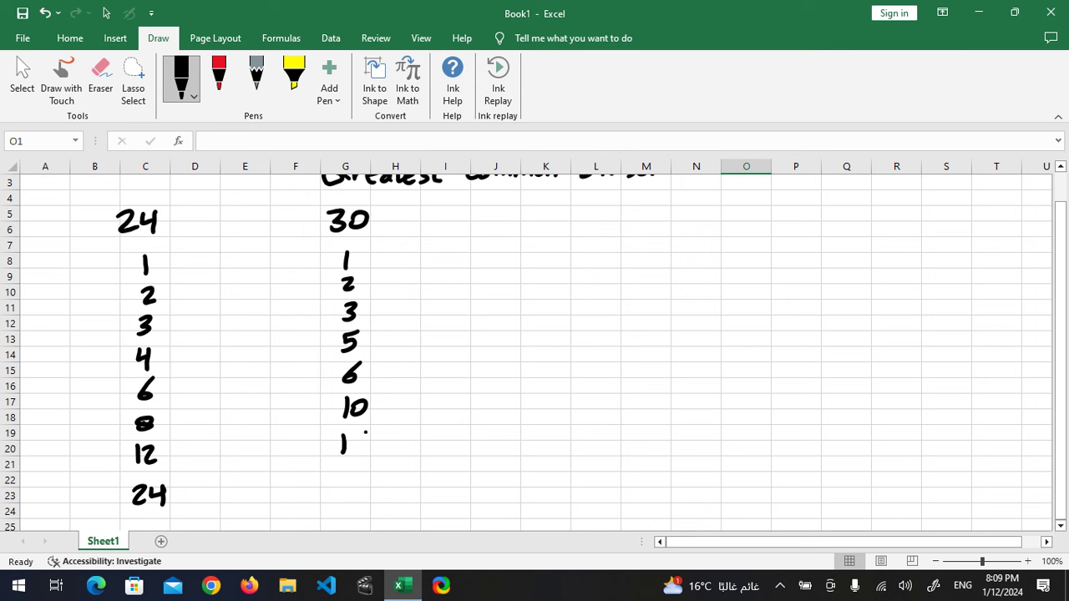
Switch the pen colour to red and draw an oval around each of the two divisor columns.
left_click(190, 95)
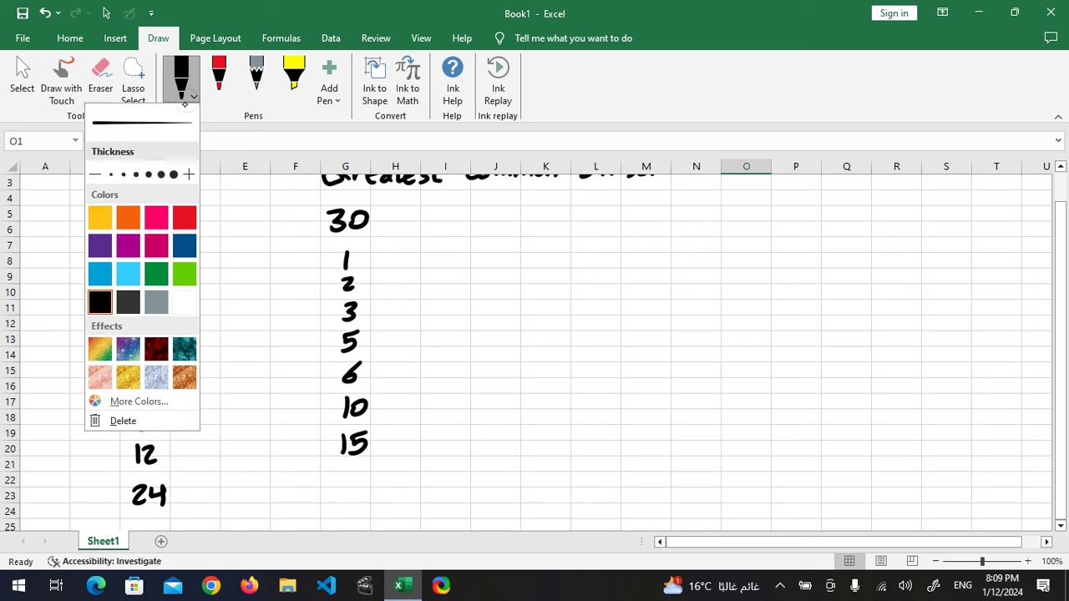
left_click(179, 218)
mouse_move(159, 519)
left_mouse_down()
mouse_move(100, 422)
mouse_move(121, 292)
mouse_move(166, 255)
mouse_move(205, 409)
mouse_move(172, 518)
mouse_move(154, 521)
left_mouse_up()
mouse_move(349, 473)
left_mouse_down()
mouse_move(301, 409)
mouse_move(322, 250)
mouse_move(399, 301)
mouse_move(368, 463)
mouse_move(347, 474)
left_mouse_up()
left_click(22, 84)
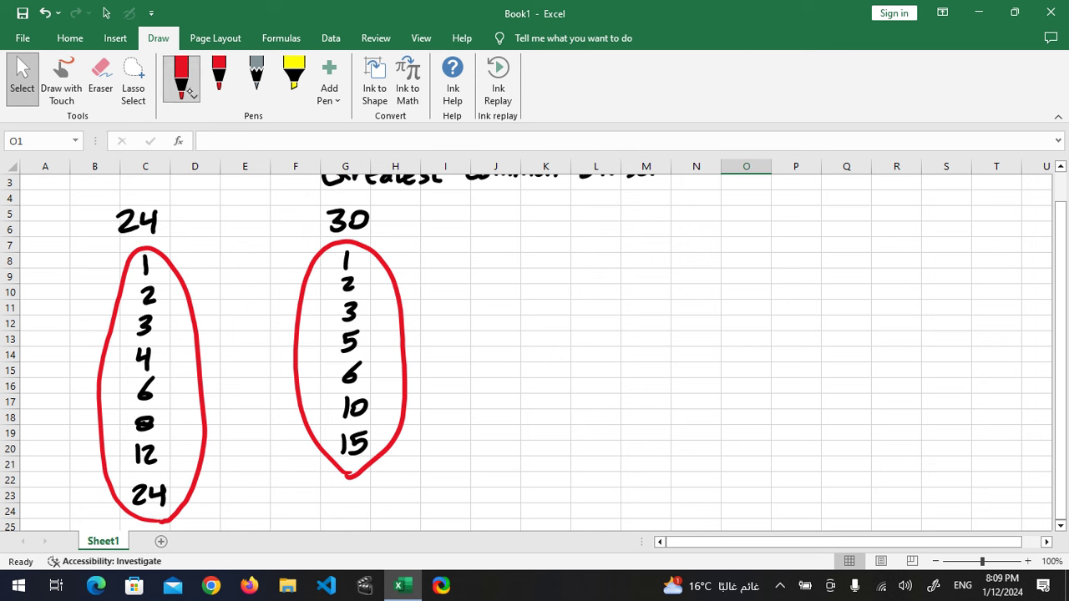
Change the pen colour to dark blue and draw one box enclosing the 6 in both divisor columns.
left_click(181, 79)
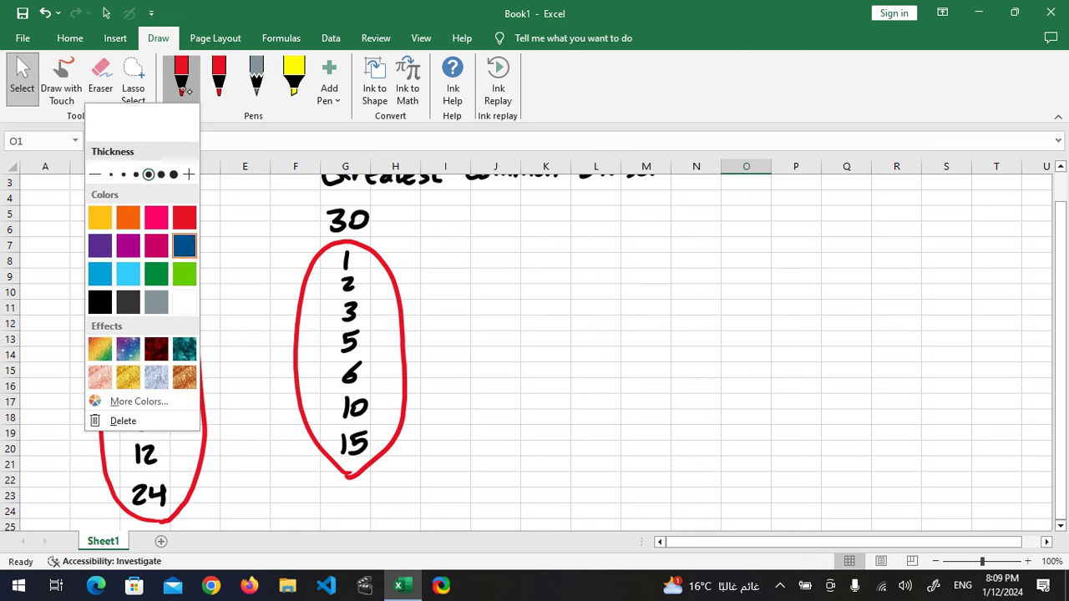
left_click(187, 92)
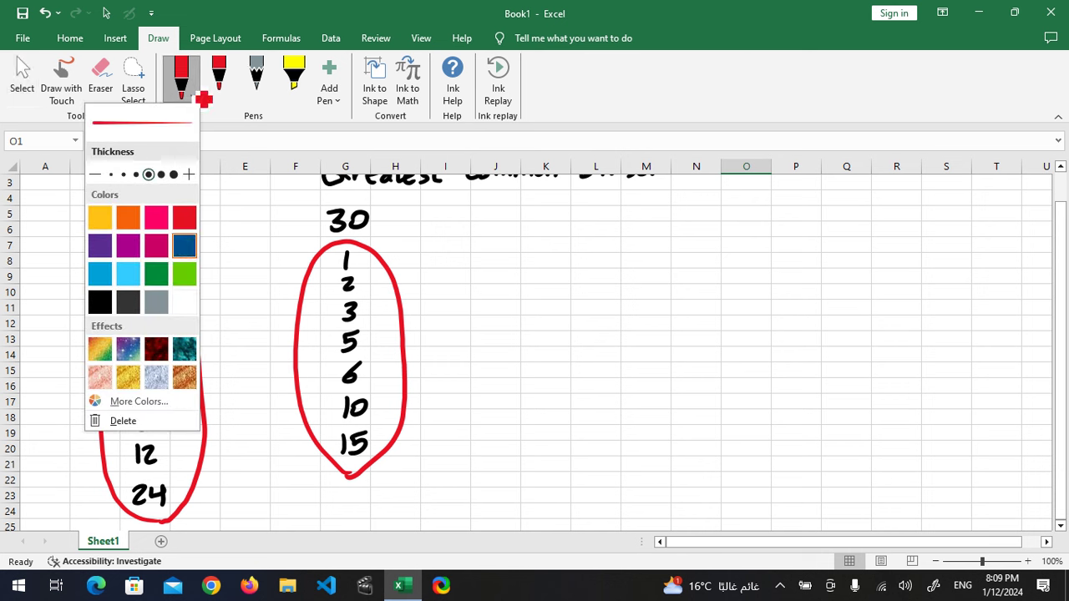
left_click(185, 245)
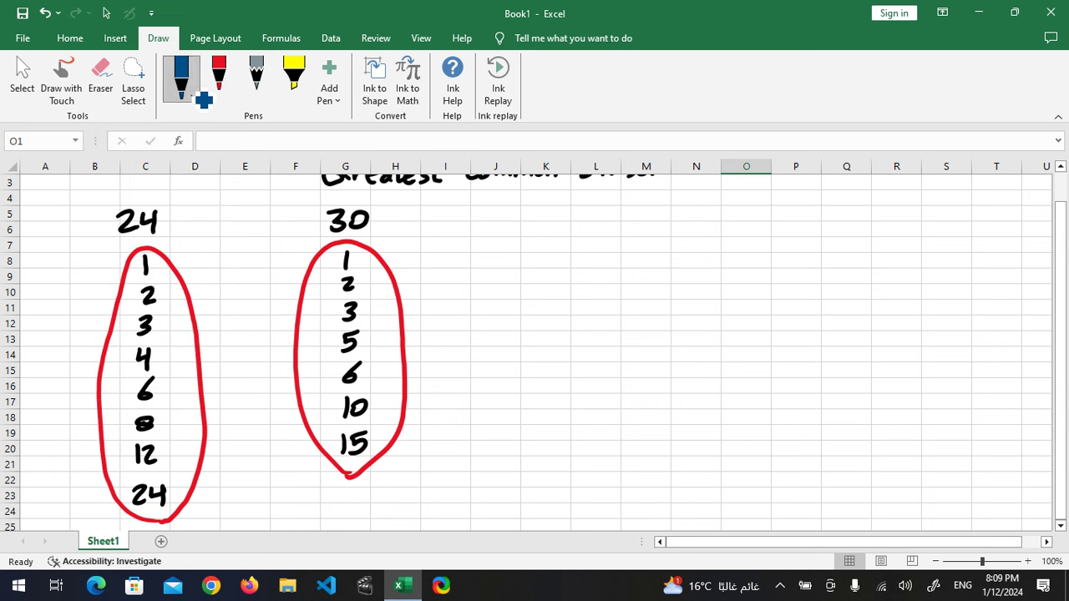
mouse_move(384, 359)
left_mouse_down()
mouse_move(165, 374)
mouse_move(125, 400)
mouse_move(171, 409)
mouse_move(384, 386)
mouse_move(384, 359)
left_mouse_up()
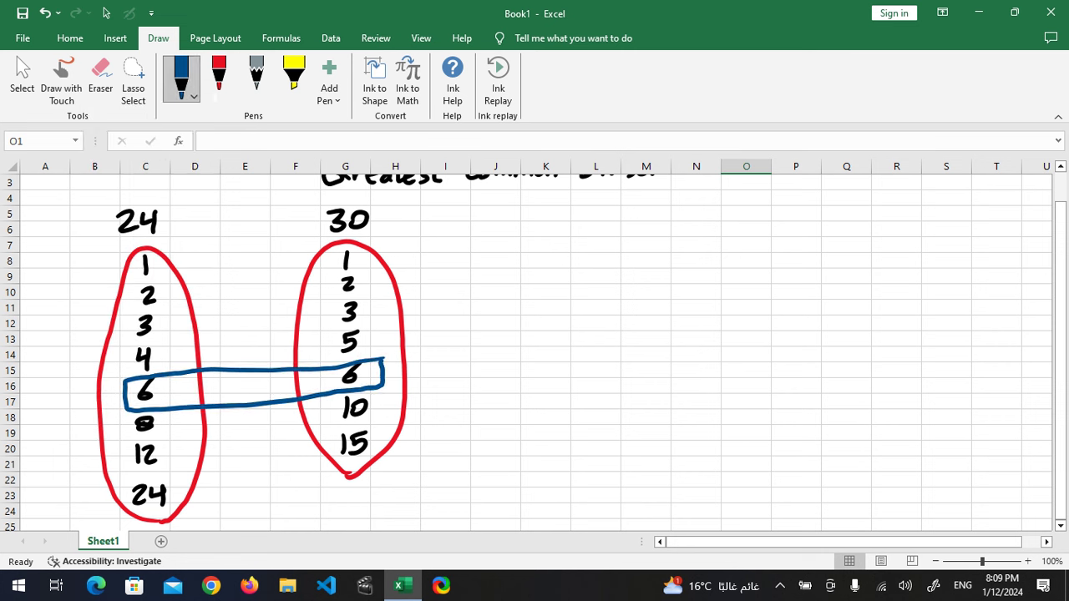
Handwrite "GCD (24,30)" in blue beside the boxed common divisor.
mouse_move(451, 354)
left_mouse_down()
mouse_move(441, 352)
mouse_move(444, 371)
mouse_move(459, 360)
mouse_move(482, 380)
left_mouse_up()
left_click(218, 75)
left_click(219, 75)
left_click(218, 75)
left_click(181, 76)
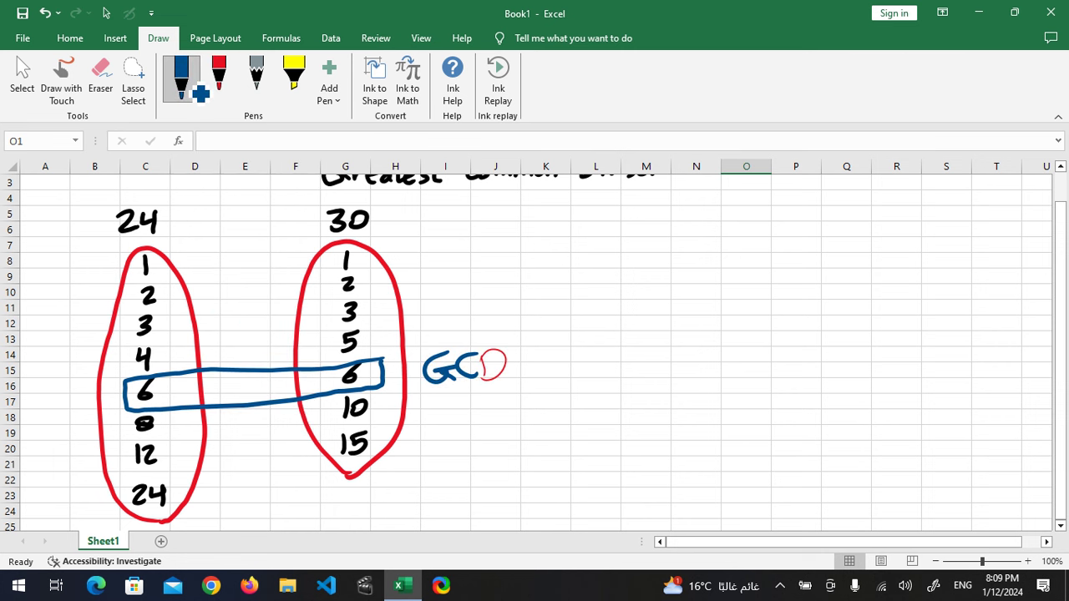
left_click_drag(487, 354, 492, 384)
mouse_move(534, 351)
left_mouse_down()
mouse_move(540, 382)
mouse_move(581, 365)
mouse_move(579, 378)
left_mouse_up()
mouse_move(591, 364)
left_mouse_down()
mouse_move(586, 379)
mouse_move(603, 378)
left_mouse_up()
left_click_drag(634, 344, 641, 378)
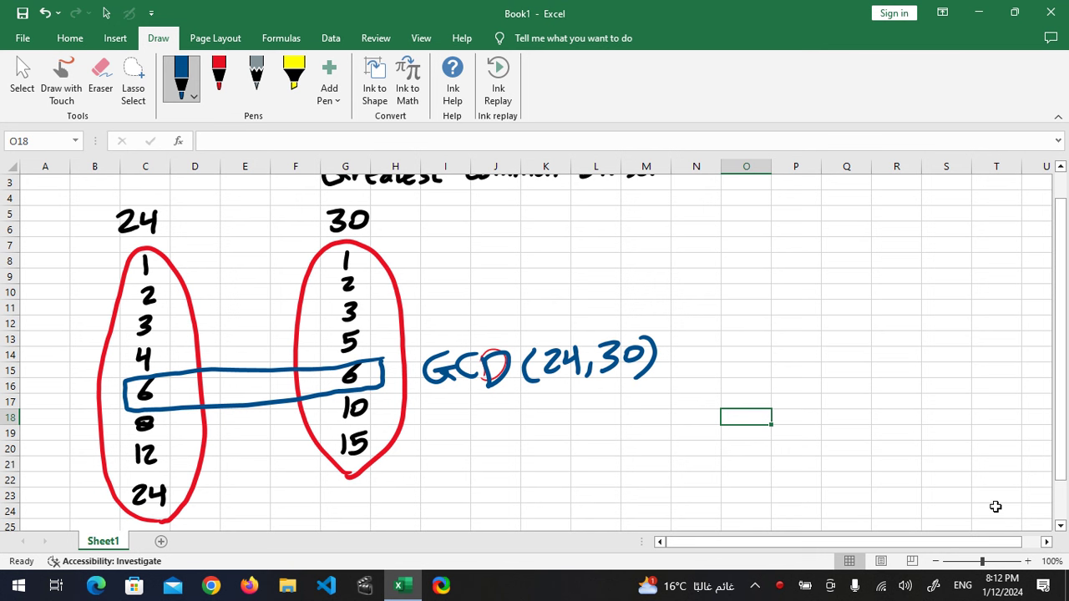
Handwrite "LCM" and its meaning "Least common Multiple" in blue below the GCD expression.
mouse_move(486, 438)
left_mouse_down()
mouse_move(512, 471)
mouse_move(519, 458)
mouse_move(551, 472)
left_mouse_up()
mouse_move(554, 469)
left_mouse_down()
mouse_move(554, 451)
mouse_move(588, 456)
mouse_move(587, 473)
left_mouse_up()
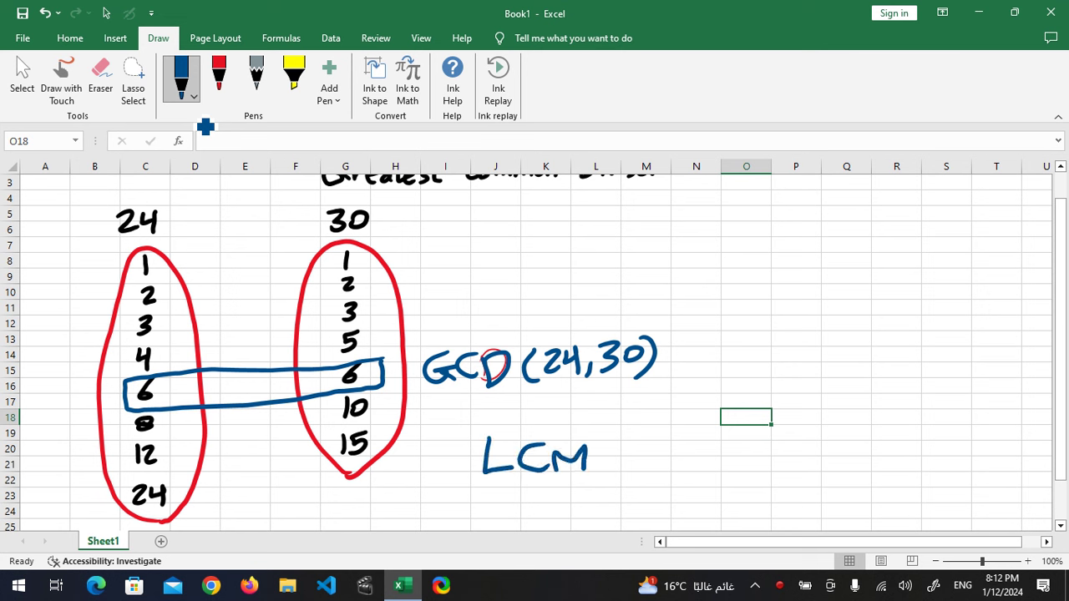
mouse_move(649, 441)
left_mouse_down()
mouse_move(648, 470)
mouse_move(694, 473)
left_mouse_up()
mouse_move(703, 439)
left_mouse_down()
mouse_move(706, 473)
mouse_move(718, 447)
left_mouse_up()
mouse_move(750, 451)
left_mouse_down()
mouse_move(738, 456)
mouse_move(744, 466)
left_mouse_up()
mouse_move(757, 454)
left_mouse_down()
mouse_move(754, 464)
mouse_move(897, 466)
left_mouse_up()
mouse_move(905, 438)
left_mouse_down()
mouse_move(909, 466)
mouse_move(919, 446)
left_mouse_up()
mouse_move(916, 451)
left_mouse_down()
mouse_move(918, 463)
mouse_move(937, 461)
left_mouse_up()
left_click_drag(947, 434, 952, 466)
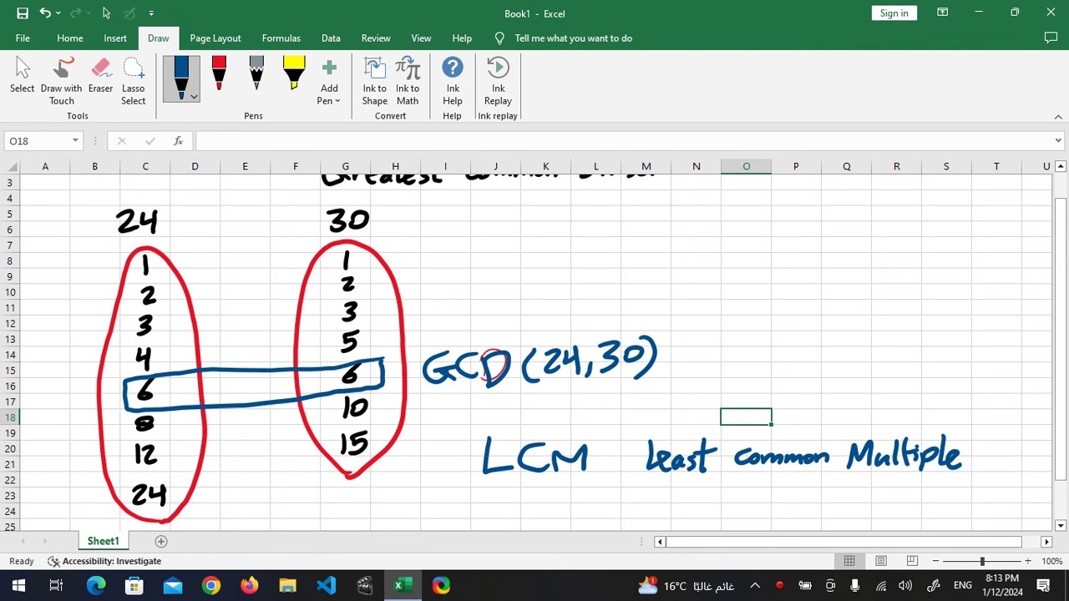
Handwrite the formula LCM(a,b) = a*b over GCD(a,b) below the Least common Multiple line.
left_click_drag(1061, 419, 1060, 408)
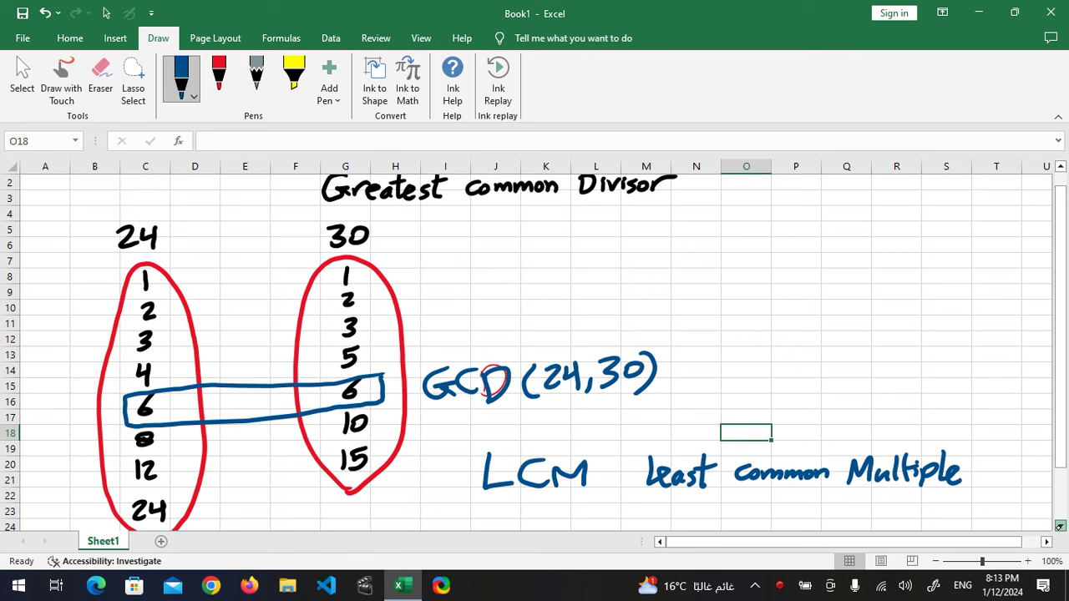
scroll(1059, 525, "down", 4)
mouse_move(464, 474)
left_mouse_down()
mouse_move(463, 492)
mouse_move(488, 507)
mouse_move(521, 507)
mouse_move(532, 494)
mouse_move(575, 513)
left_mouse_up()
left_click(575, 482)
left_click_drag(586, 493, 632, 506)
mouse_move(633, 479)
left_mouse_down()
mouse_move(637, 513)
mouse_move(683, 491)
mouse_move(684, 501)
left_mouse_up()
mouse_move(777, 462)
left_mouse_down()
mouse_move(768, 465)
mouse_move(778, 481)
mouse_move(812, 472)
left_mouse_up()
mouse_move(795, 472)
left_mouse_down()
mouse_move(811, 464)
mouse_move(807, 477)
left_mouse_up()
mouse_move(822, 451)
left_mouse_down()
mouse_move(838, 473)
mouse_move(740, 499)
mouse_move(752, 524)
mouse_move(773, 520)
left_mouse_up()
mouse_move(791, 507)
left_mouse_down()
mouse_move(776, 523)
mouse_move(800, 526)
left_mouse_up()
mouse_move(800, 506)
left_mouse_down()
mouse_move(803, 526)
mouse_move(825, 514)
mouse_move(832, 528)
left_mouse_up()
mouse_move(849, 506)
left_mouse_down()
mouse_move(840, 516)
mouse_move(867, 519)
left_mouse_up()
left_click_drag(876, 504, 876, 524)
left_click_drag(883, 500, 890, 529)
Handwrite the worked example LCM(24,30) = 24*30 over 6 below the general formula.
left_click(1059, 527)
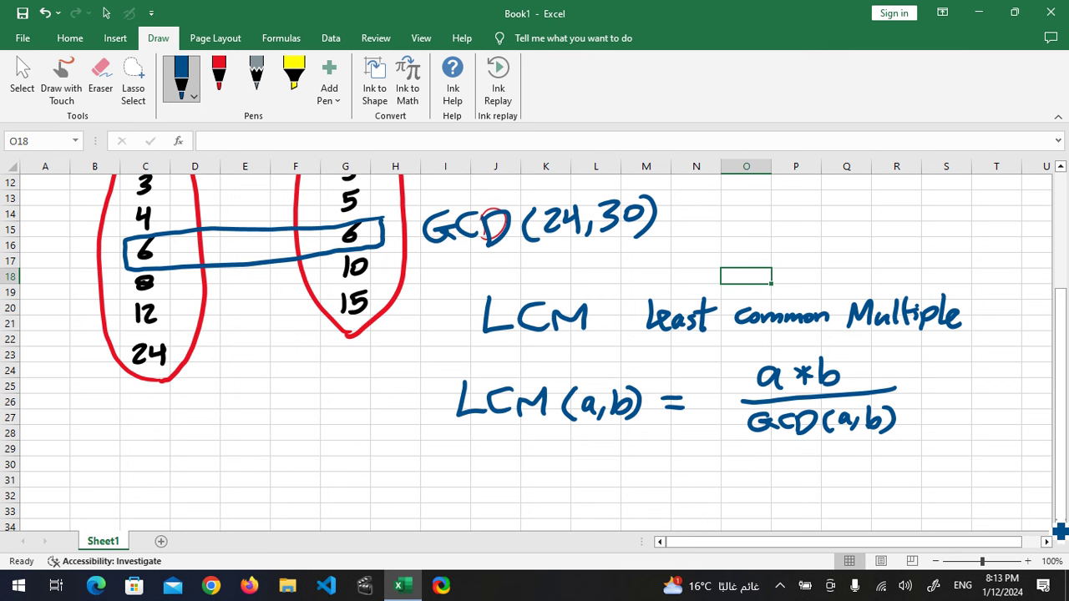
mouse_move(392, 467)
left_mouse_down()
mouse_move(422, 499)
mouse_move(461, 484)
mouse_move(471, 497)
left_mouse_up()
mouse_move(485, 467)
left_mouse_down()
mouse_move(479, 506)
mouse_move(550, 506)
mouse_move(575, 485)
mouse_move(586, 510)
mouse_move(626, 489)
left_mouse_up()
left_click_drag(608, 499, 628, 499)
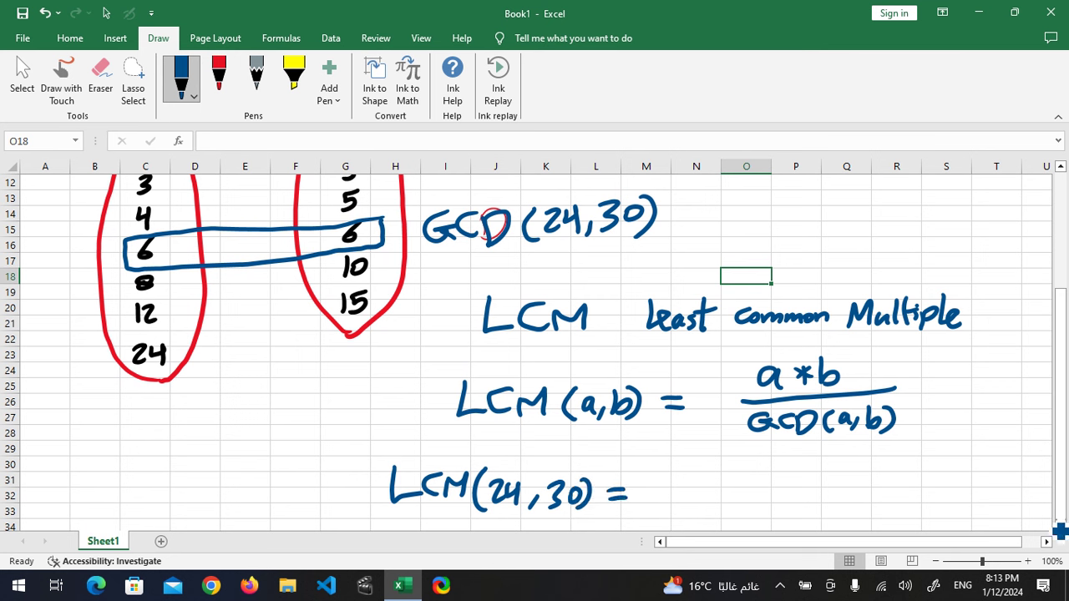
mouse_move(696, 469)
left_mouse_down()
mouse_move(715, 489)
mouse_move(764, 484)
left_mouse_up()
left_click(761, 473)
mouse_move(763, 475)
left_mouse_down()
mouse_move(751, 485)
mouse_move(775, 493)
mouse_move(799, 469)
left_mouse_up()
mouse_move(683, 507)
left_mouse_down()
mouse_move(819, 495)
mouse_move(756, 525)
left_mouse_up()
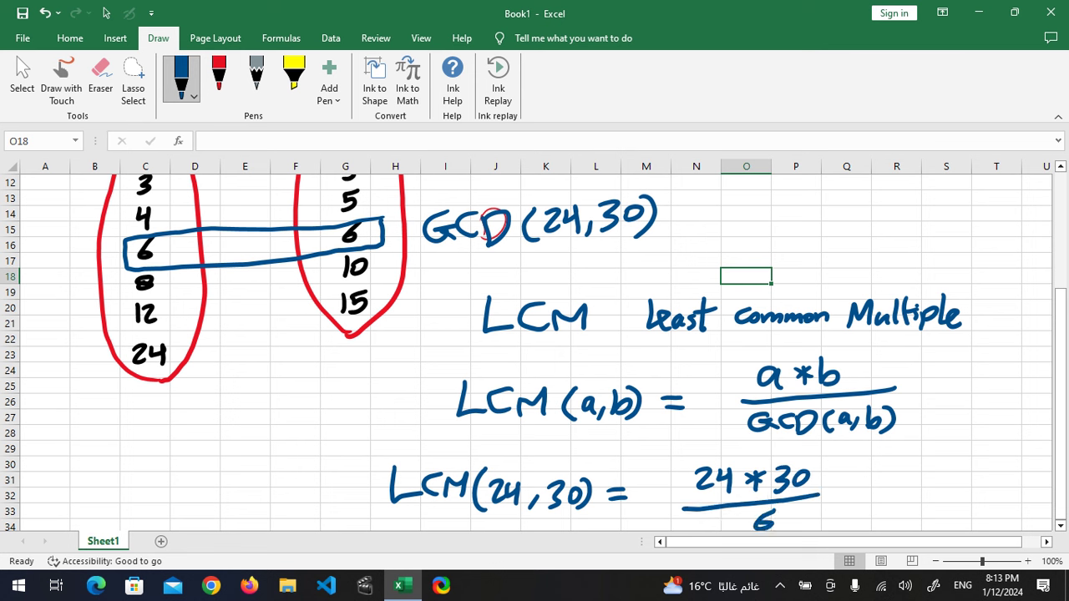
Complete the worked LCM example in blue ink by adding "= 120" after the fraction.
left_click(1061, 526)
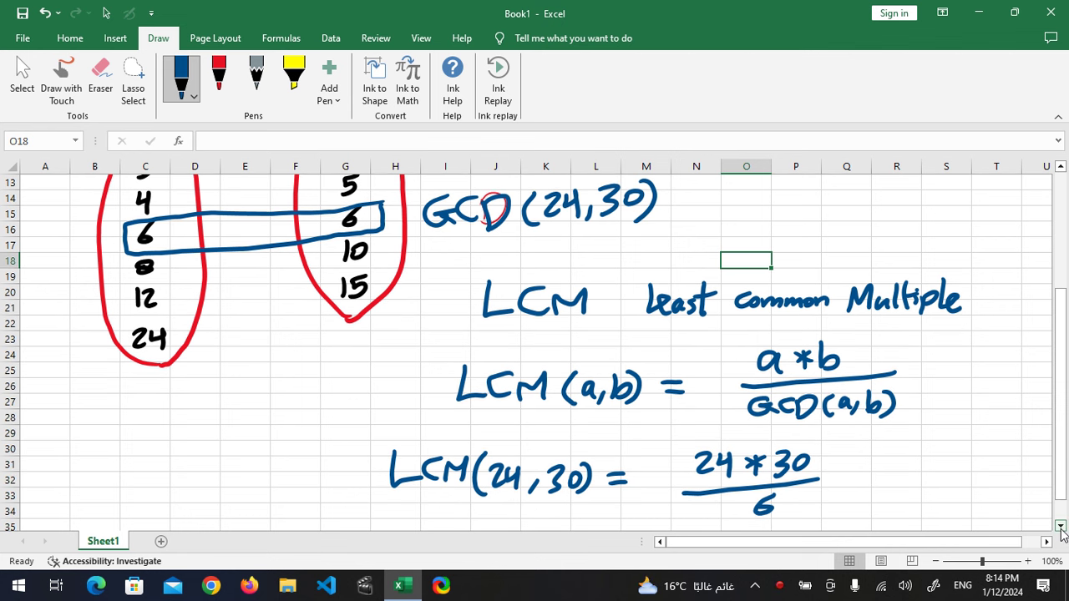
left_click(181, 85)
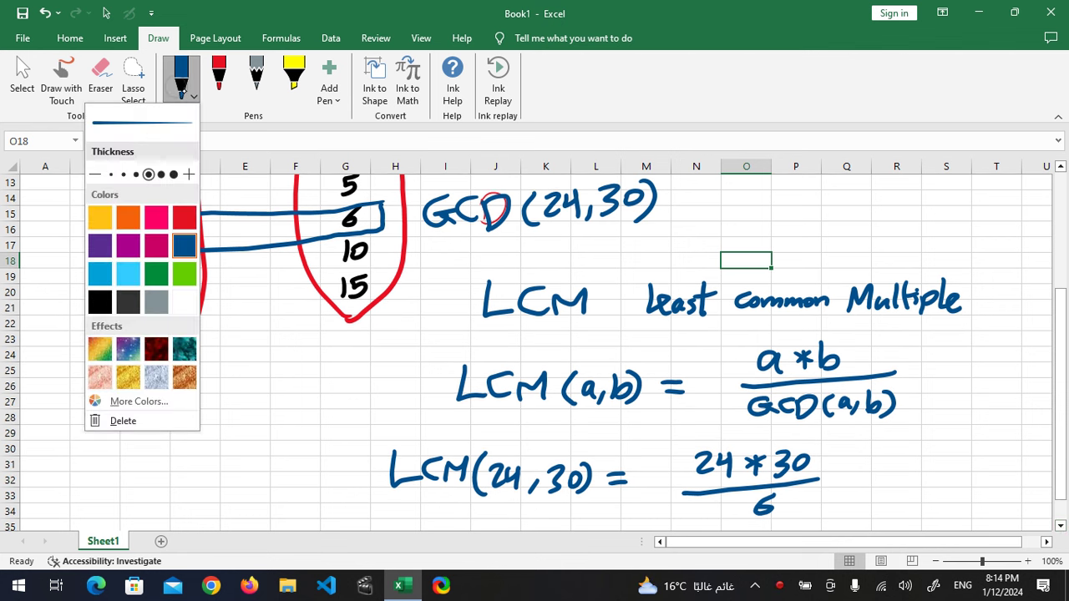
left_click(192, 99)
mouse_move(839, 472)
left_mouse_down()
mouse_move(862, 470)
mouse_move(861, 482)
mouse_move(883, 490)
left_mouse_up()
left_click_drag(896, 468, 917, 490)
mouse_move(918, 468)
left_mouse_down()
mouse_move(936, 483)
mouse_move(919, 472)
left_mouse_up()
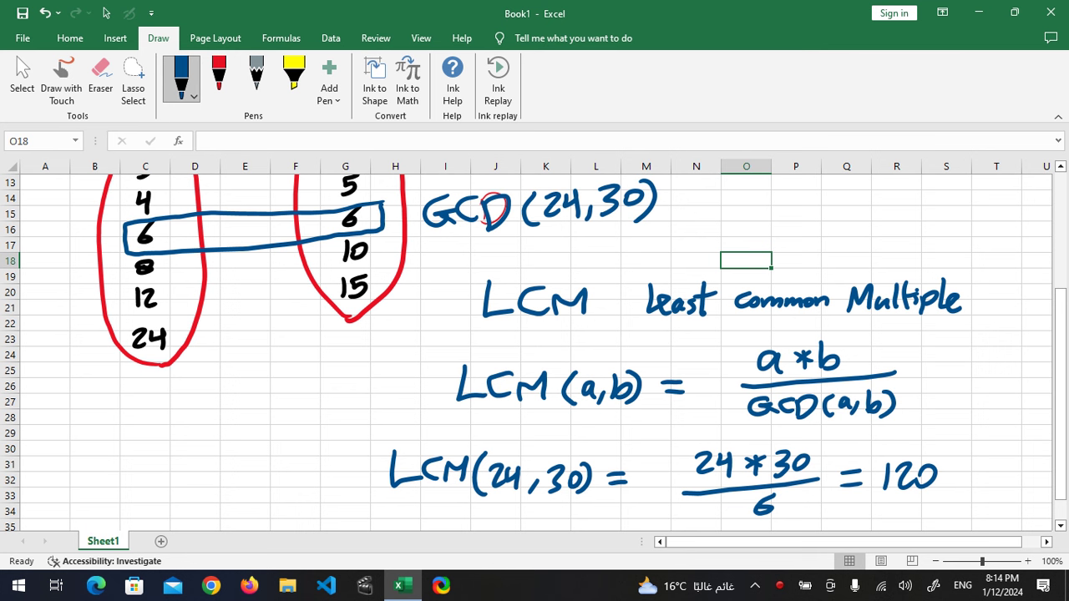
Check the LCM below the handwriting by entering =120/24 in cell O38 and =120/30 in cell O39.
key("Down")
key("Down")
key("Down")
key("Down")
key("Down")
key("Down")
key("Down")
key("Down")
key("Down")
key("Down")
key("Down")
key("Down")
key("Down")
key("Down")
key("Down")
key("Down")
key("Down")
key("Down")
key("Down")
key("Down")
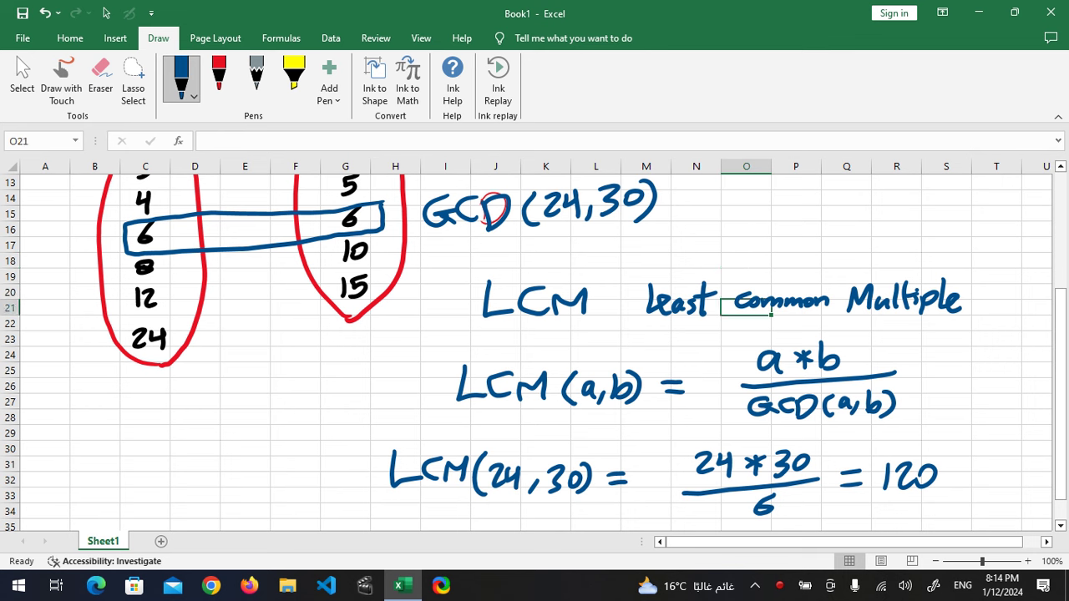
key("Up")
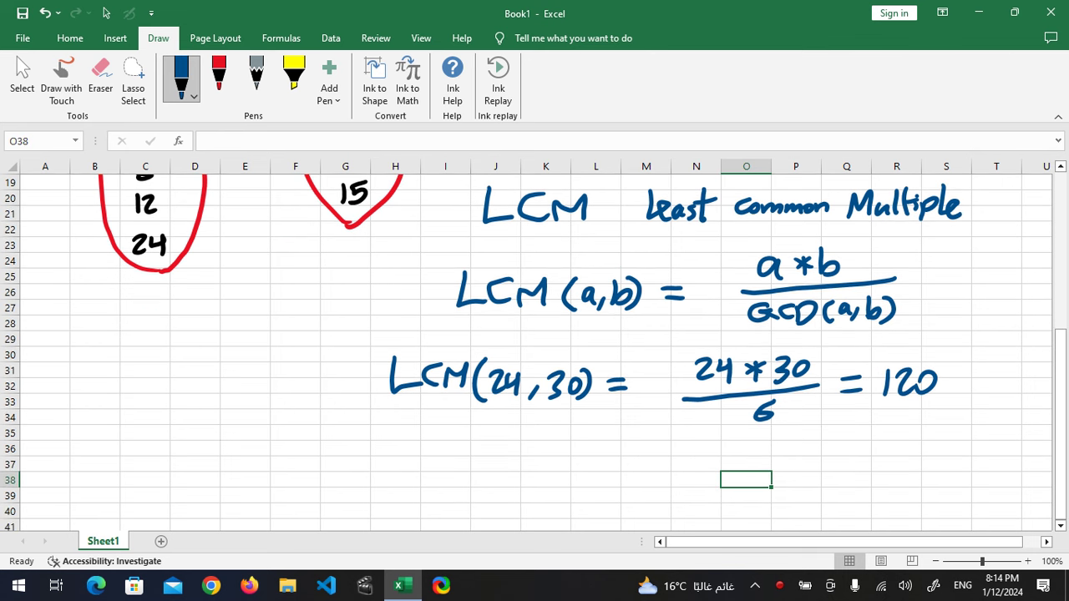
type("=120")
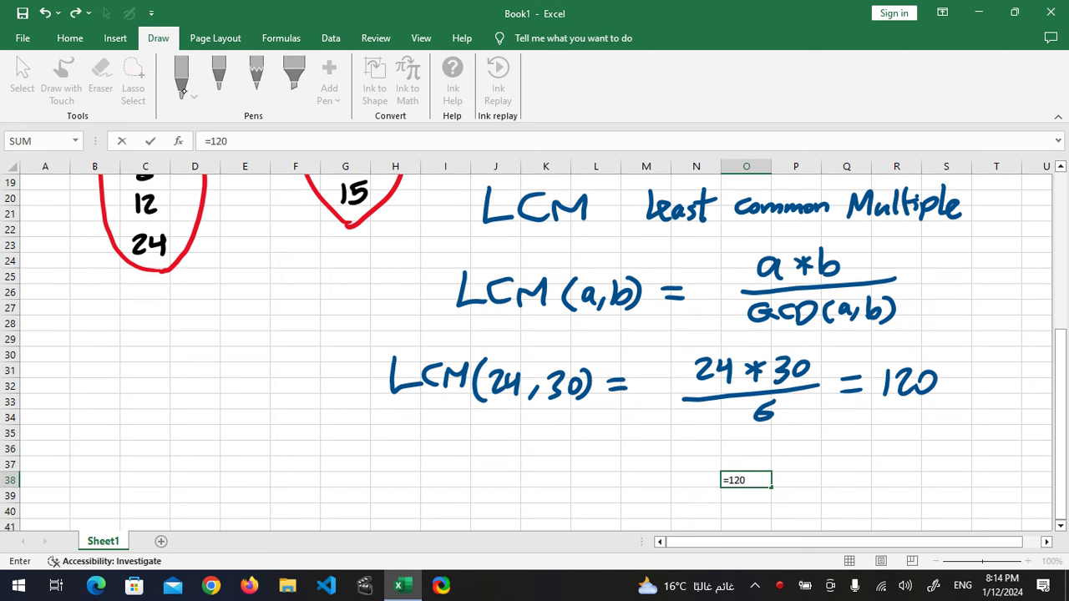
type("/24")
key("Return")
type("\\")
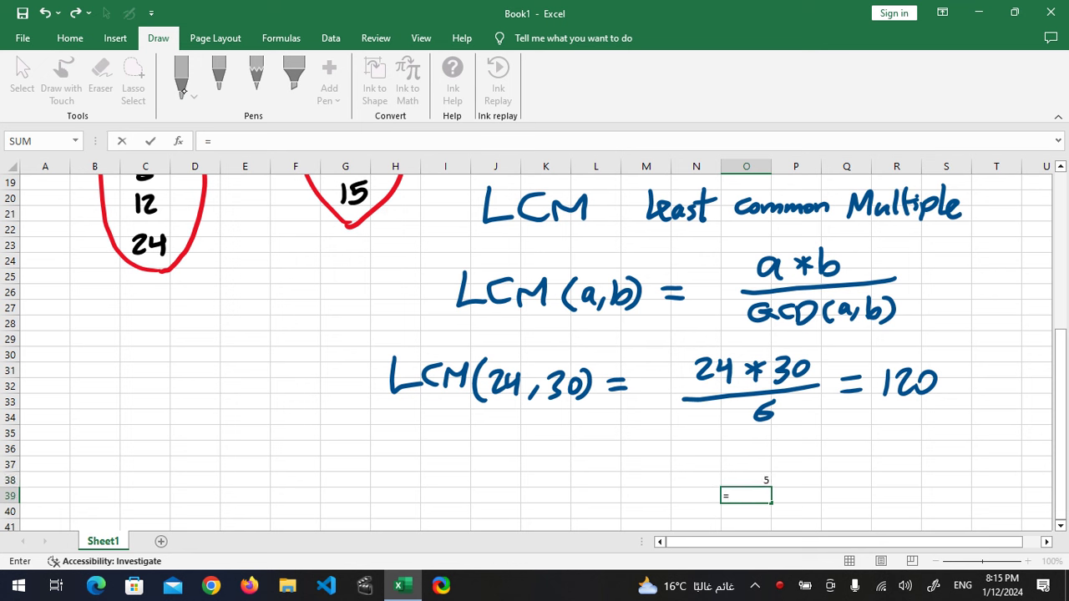
type("120/30")
key("Return")
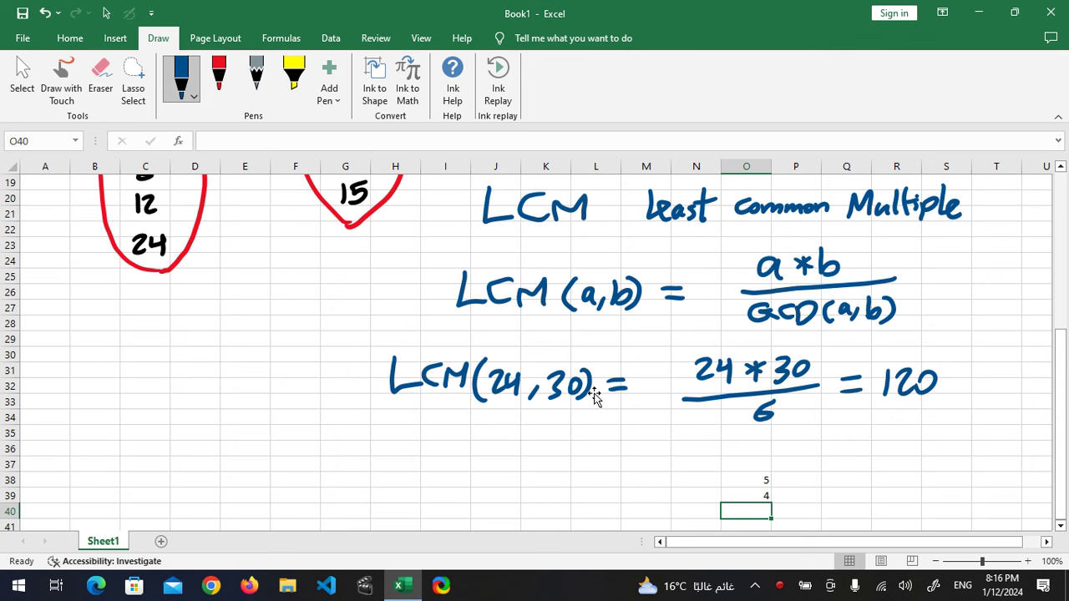
Centre all cells of the sheet horizontally and vertically and set their font size to 20.
left_click_drag(1063, 432, 1062, 278)
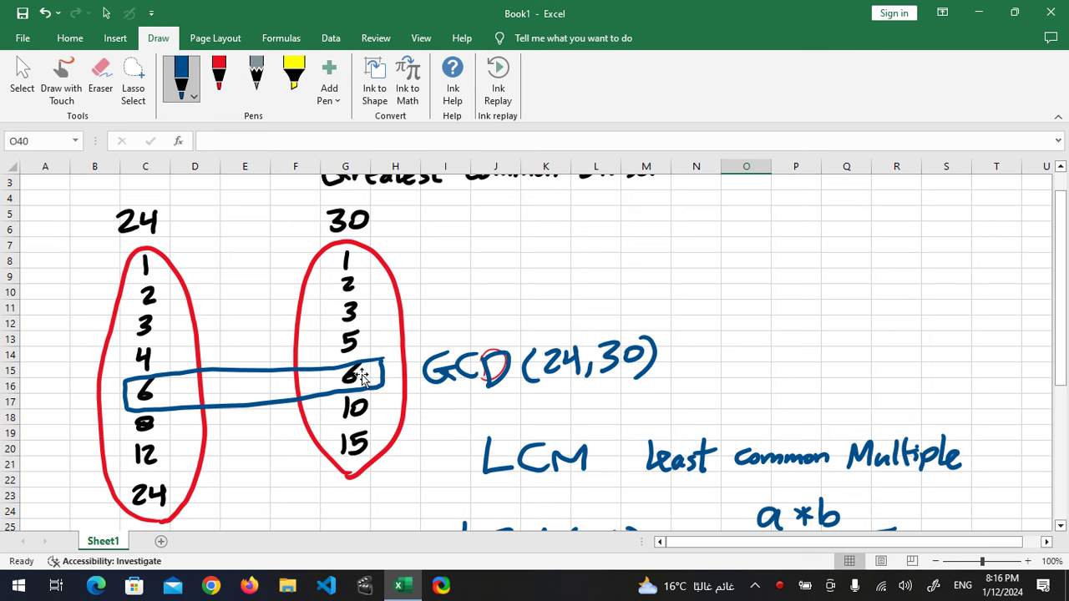
left_click_drag(1062, 368, 1065, 484)
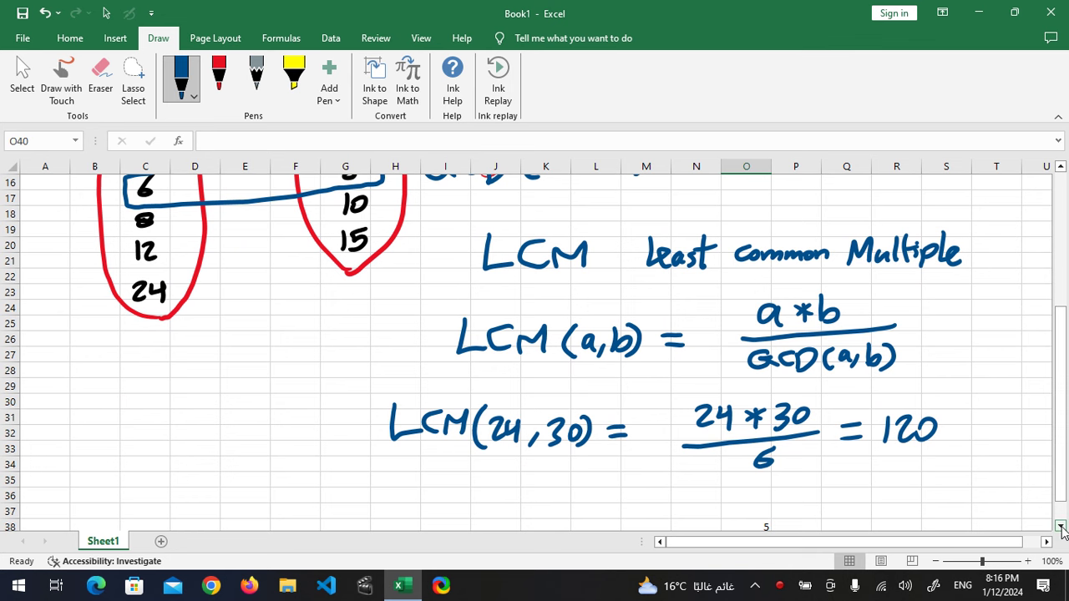
left_click_drag(1062, 528, 1062, 528)
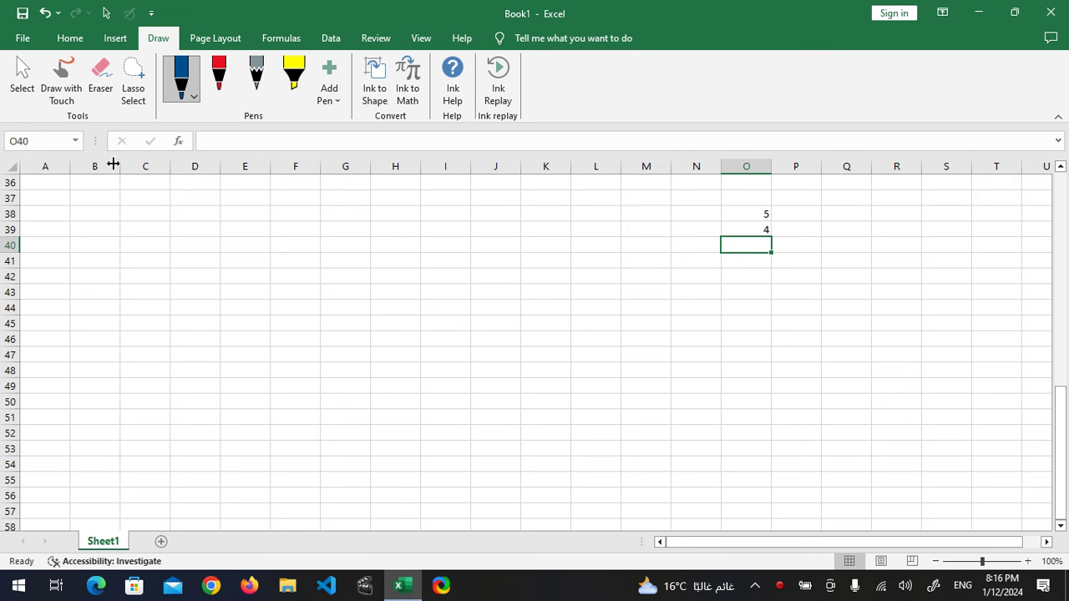
left_click(7, 168)
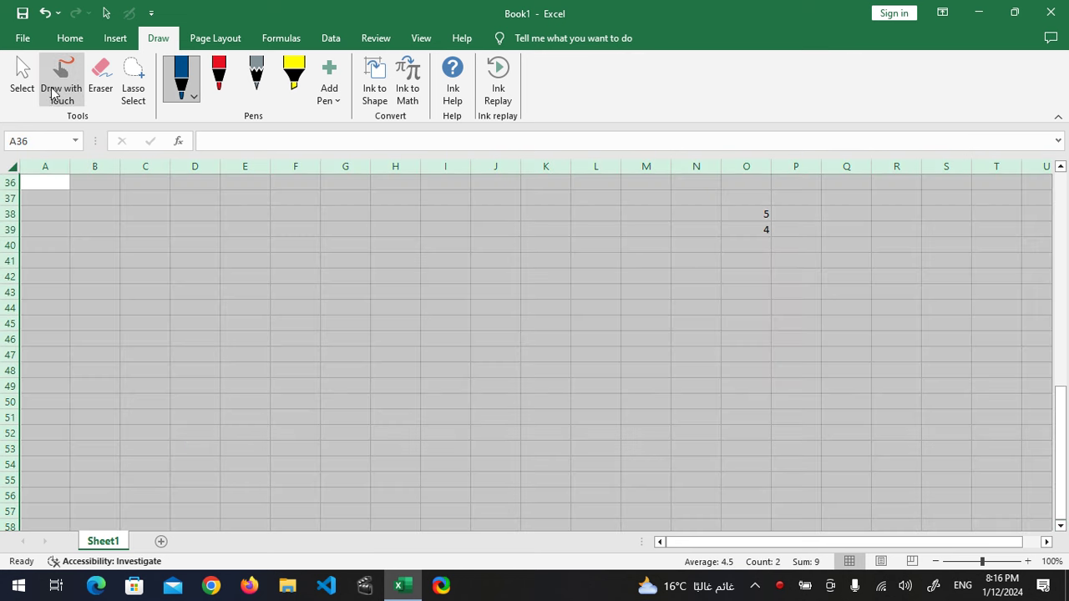
left_click(71, 39)
left_click(290, 92)
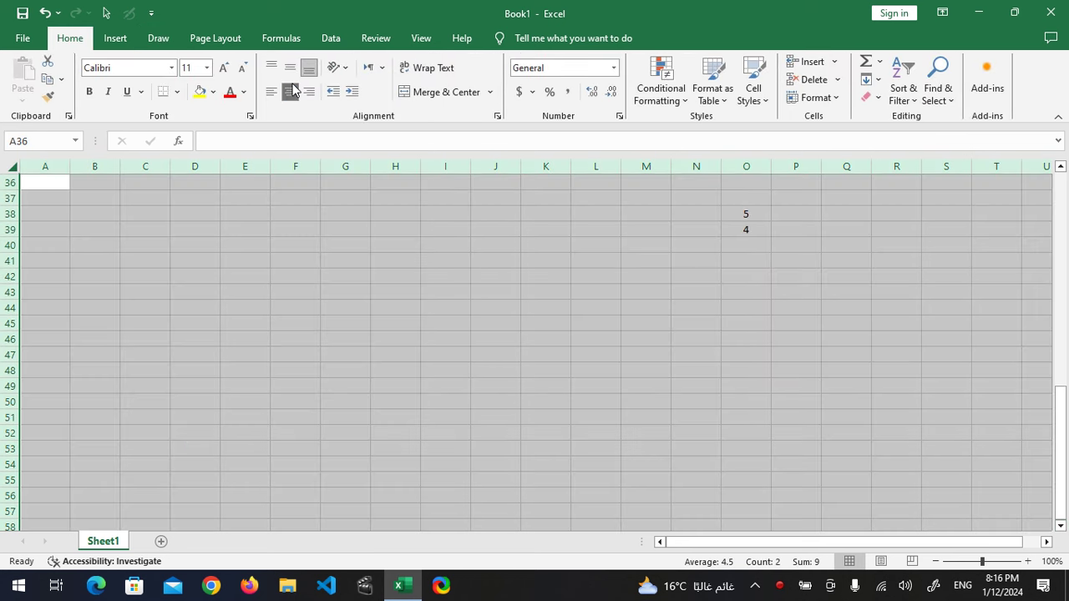
left_click(290, 68)
left_click(195, 70)
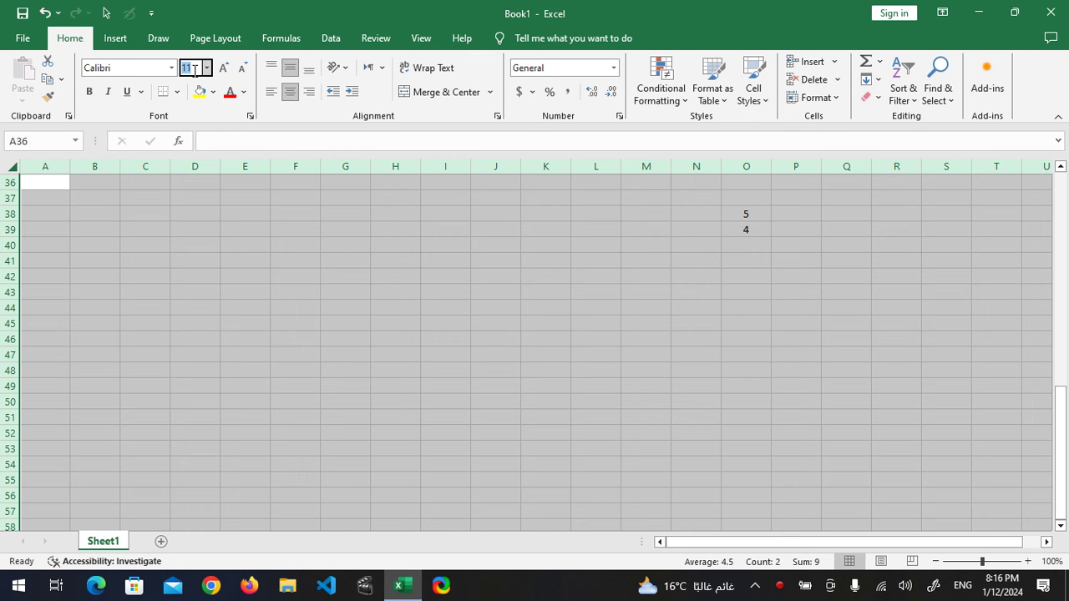
key("Return")
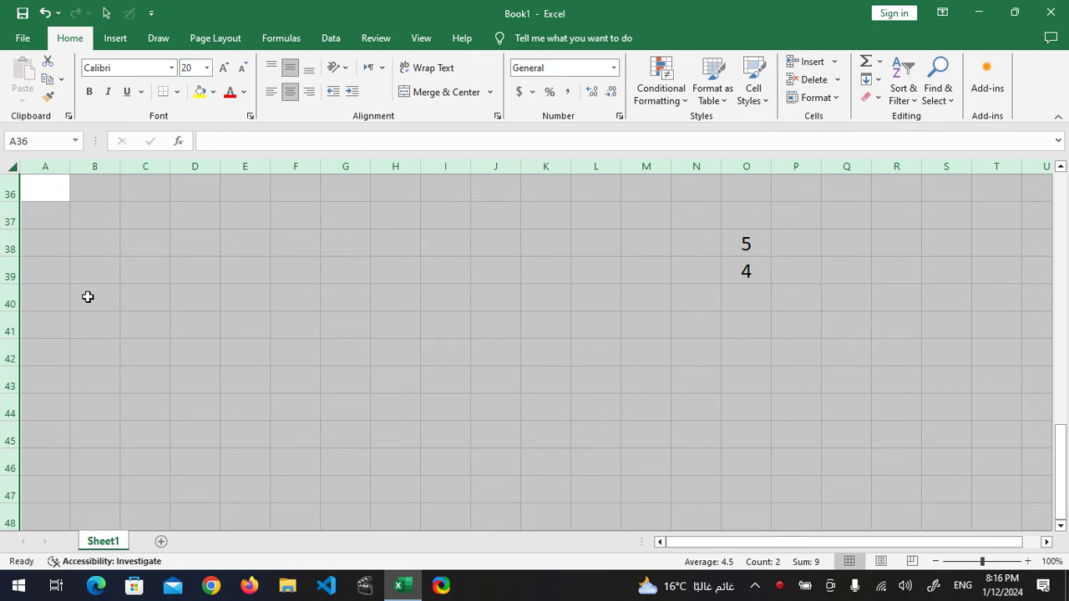
Enter the new number pair, 526 in cell B38 and 646 in cell G38.
left_click(104, 246)
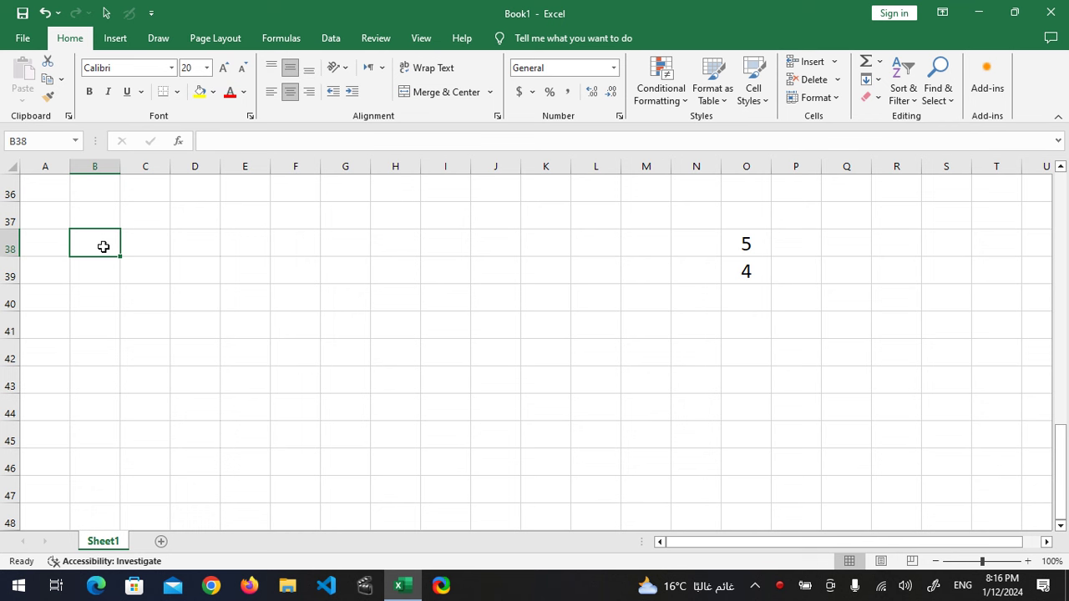
type("526")
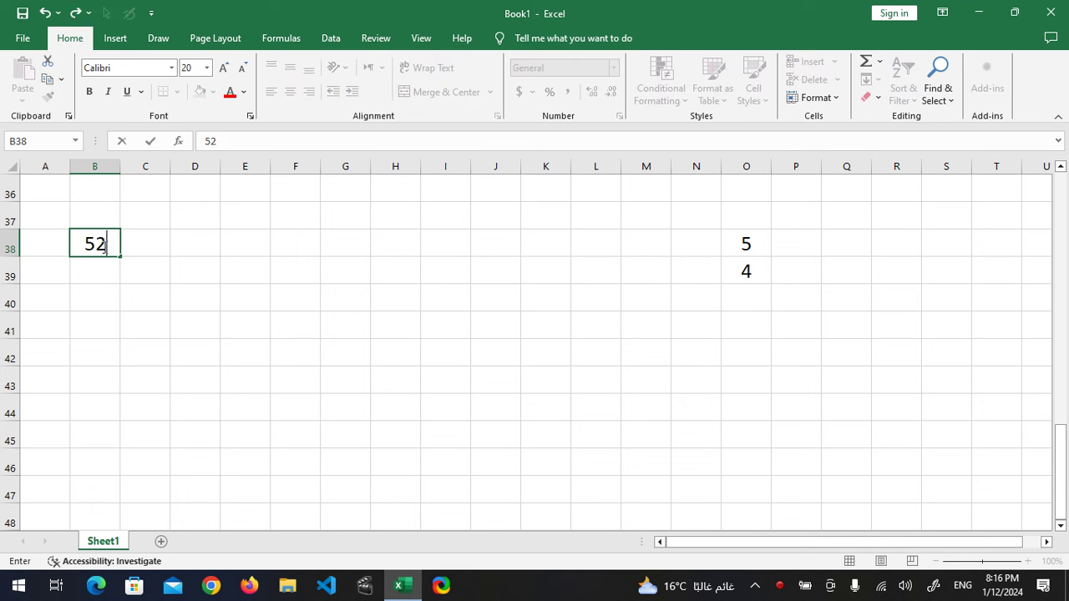
key("Right")
key("Right")
key("Right")
key("Right")
key("Right")
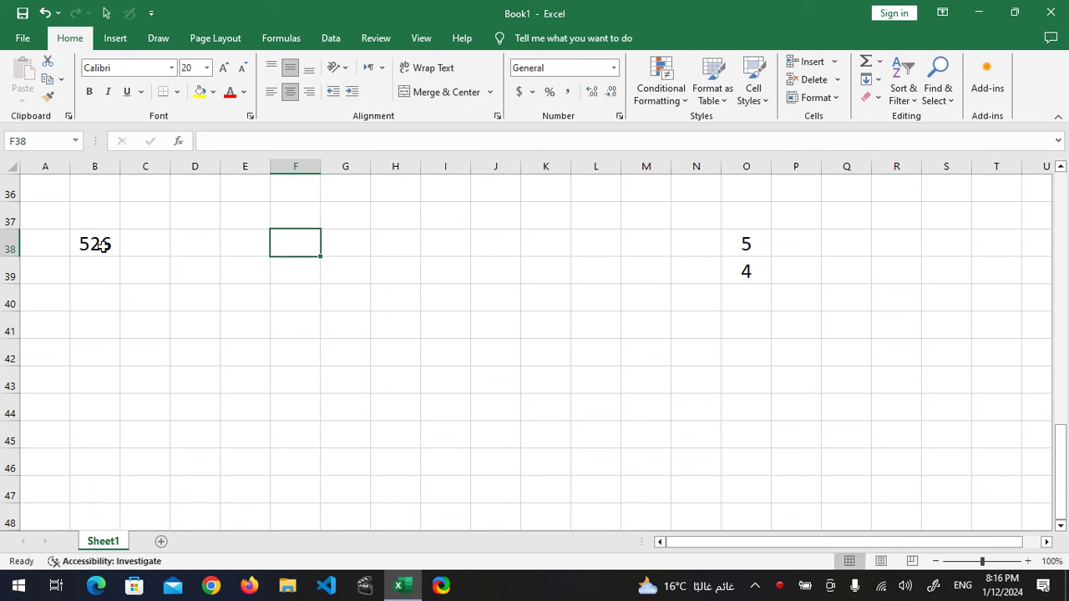
type("646")
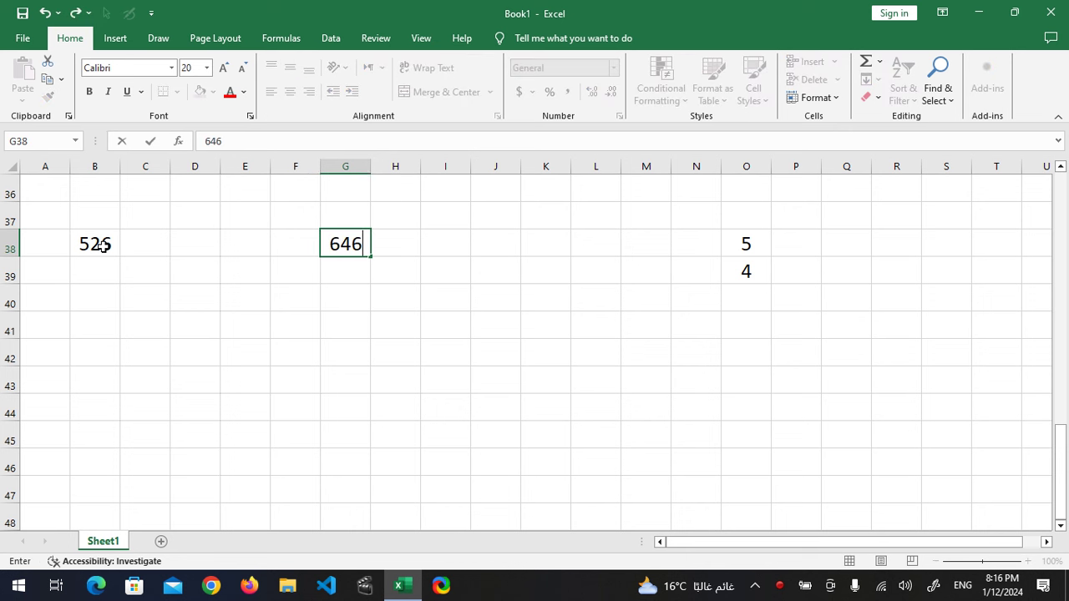
key("Return")
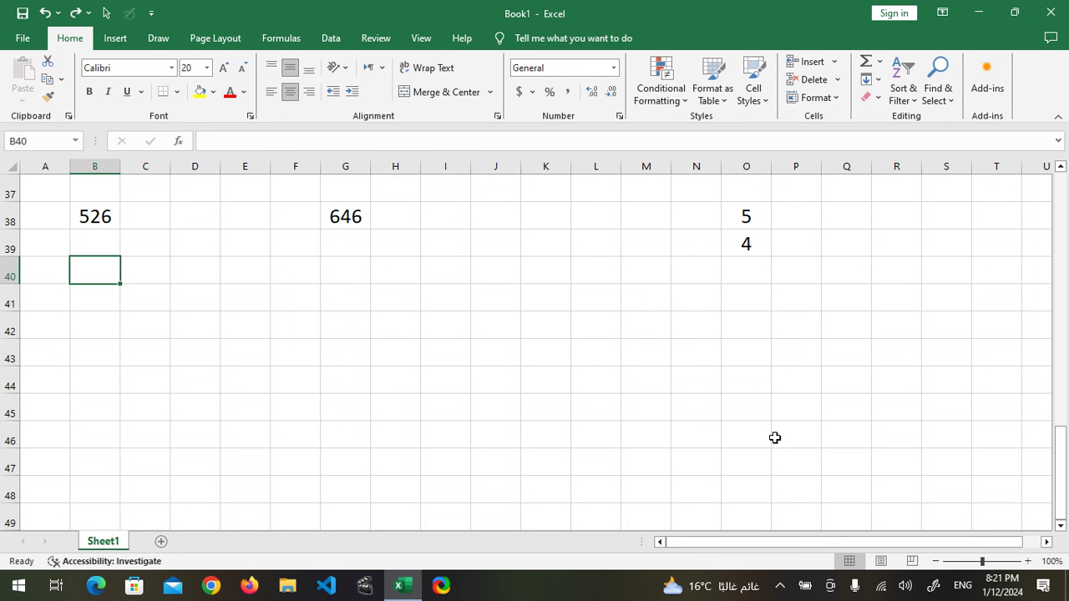
left_click_drag(776, 436, 693, 409)
left_click(693, 414)
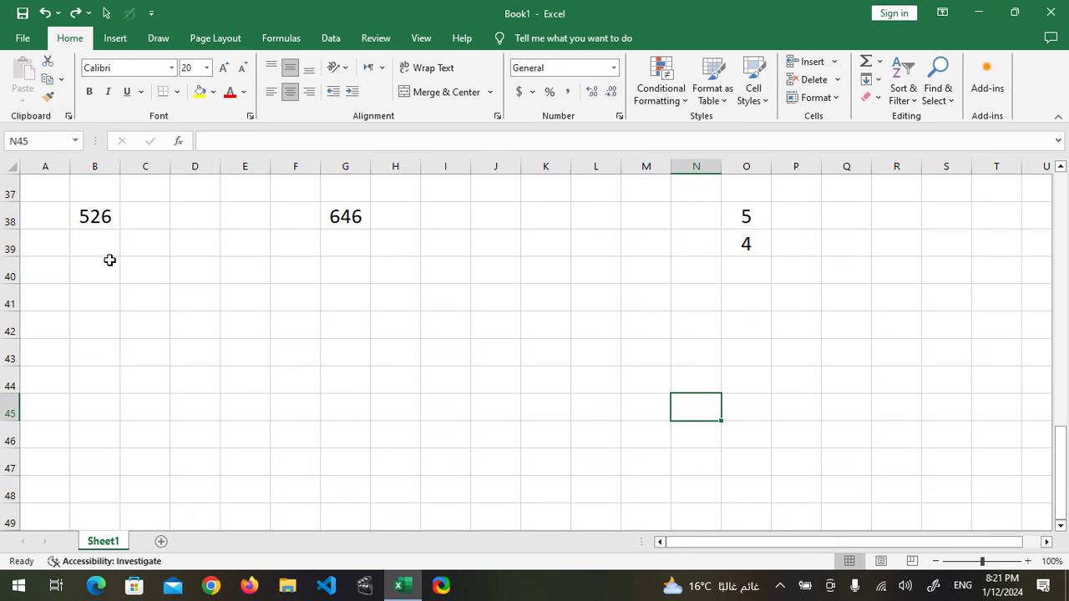
Widen column B and calculate the square root of 526 in cell B40 with =SQRT(B38).
left_click(102, 209)
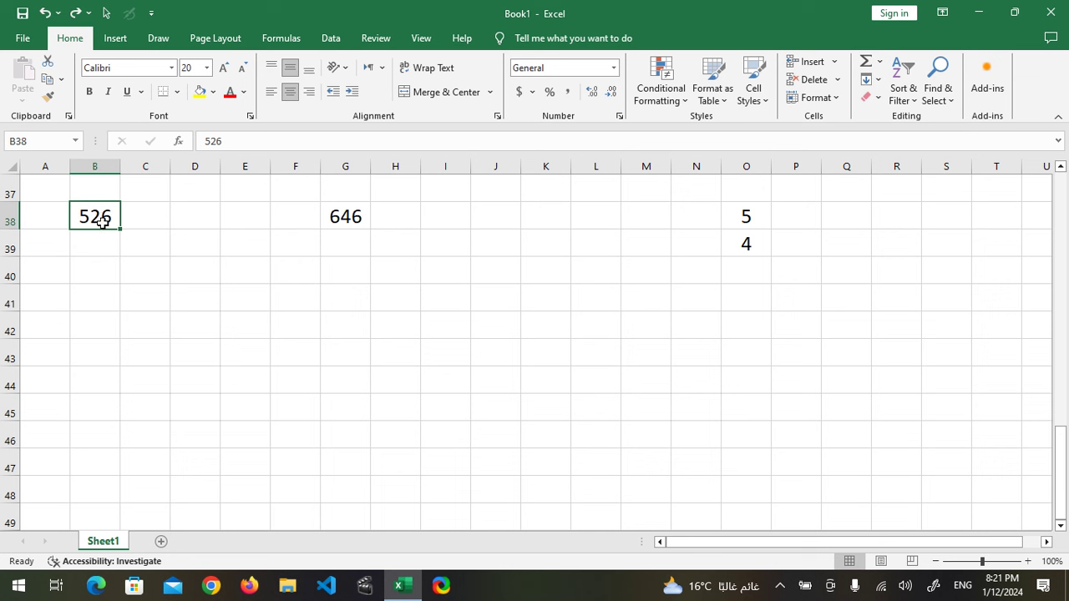
left_click_drag(117, 159, 218, 165)
left_click(154, 272)
type("=")
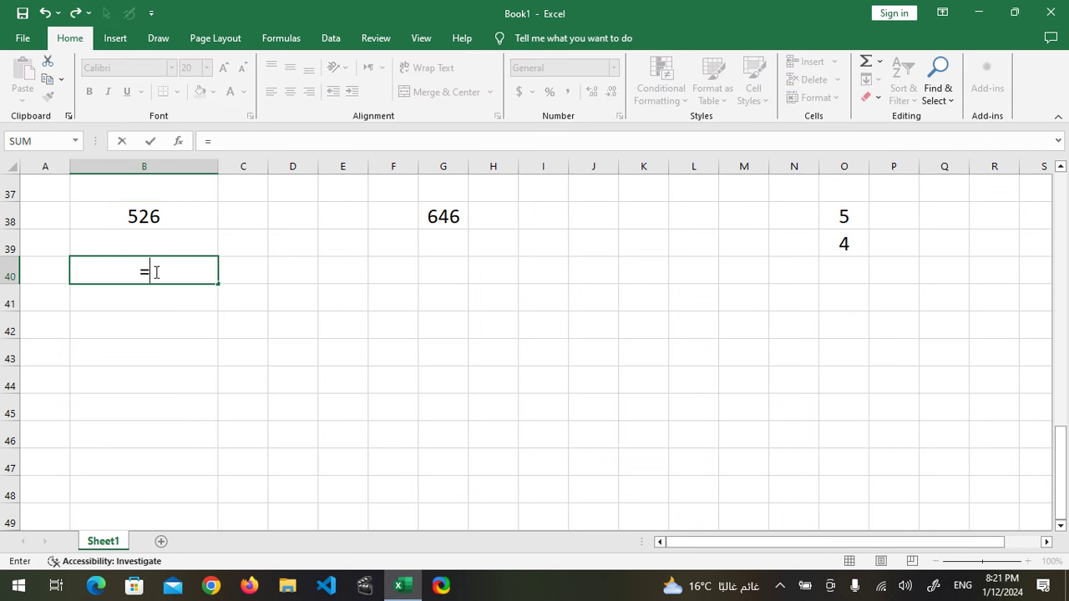
type("sqrt(")
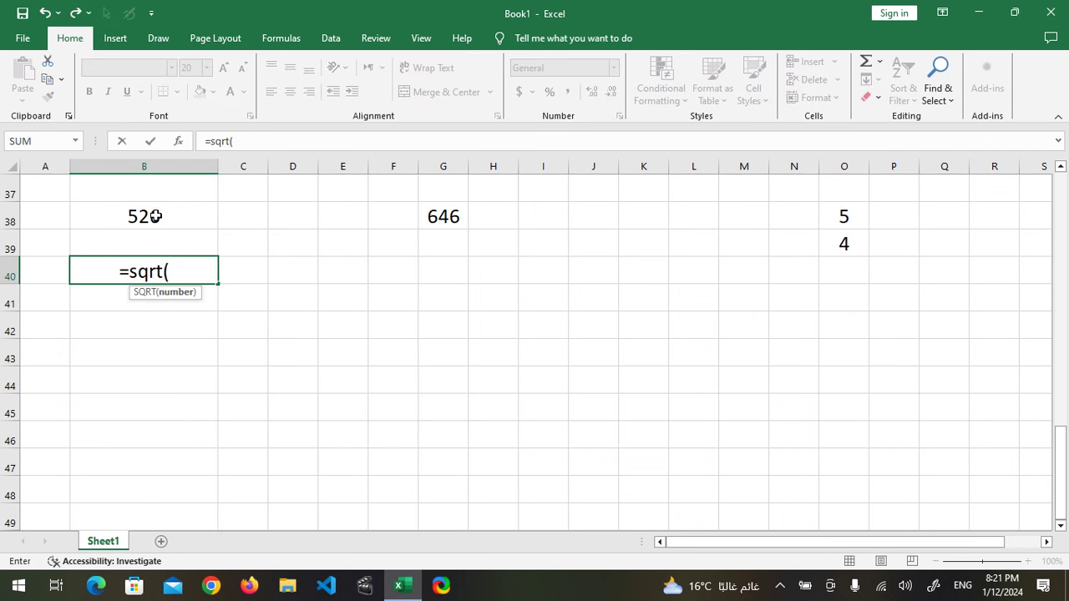
left_click(155, 216)
key("Return")
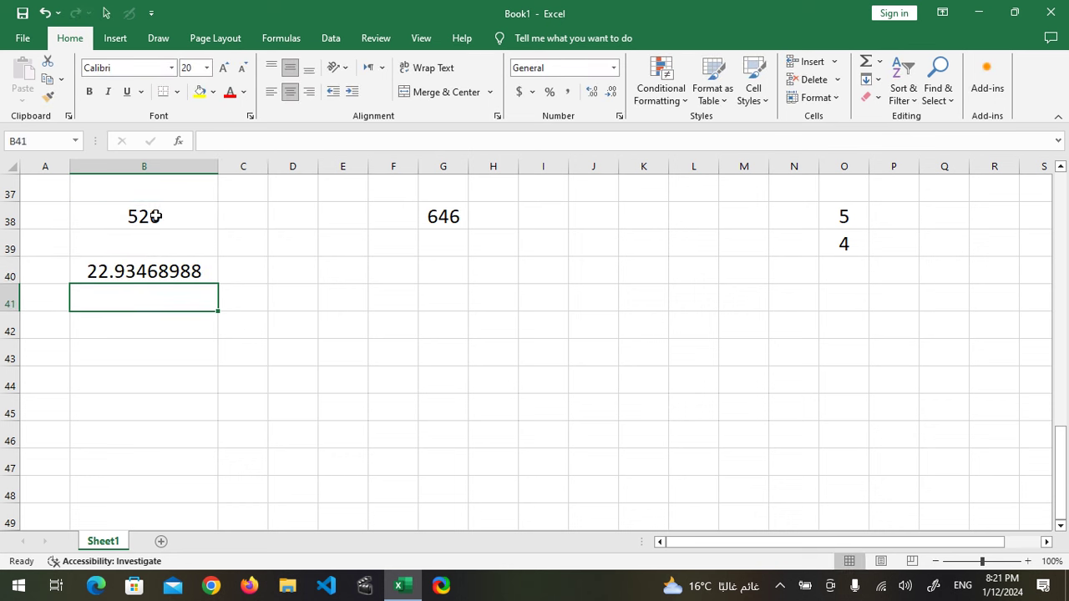
Fill cells B42 to B63 with the number series 1 to 22, starting from 1 and 2.
left_click(164, 323)
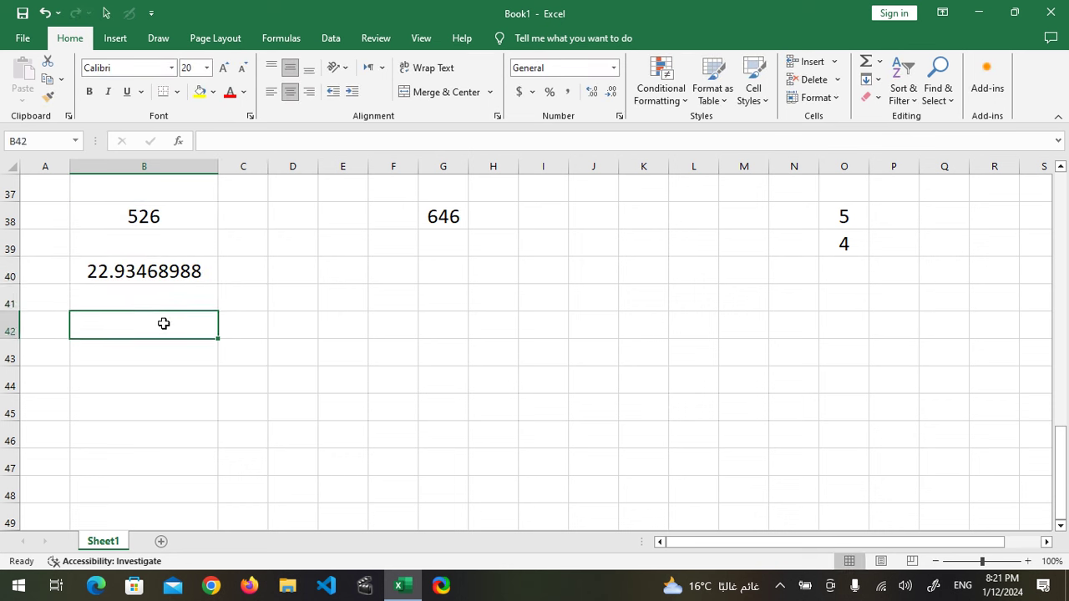
type("1")
key("Return")
type("2")
key("Return")
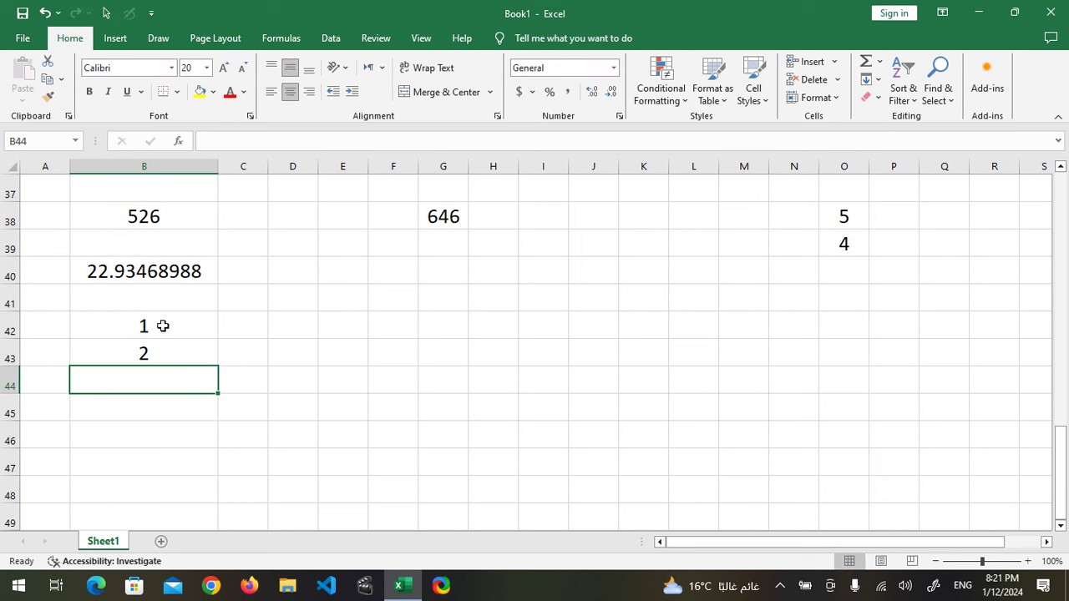
left_click_drag(159, 330, 198, 217)
left_click(202, 219)
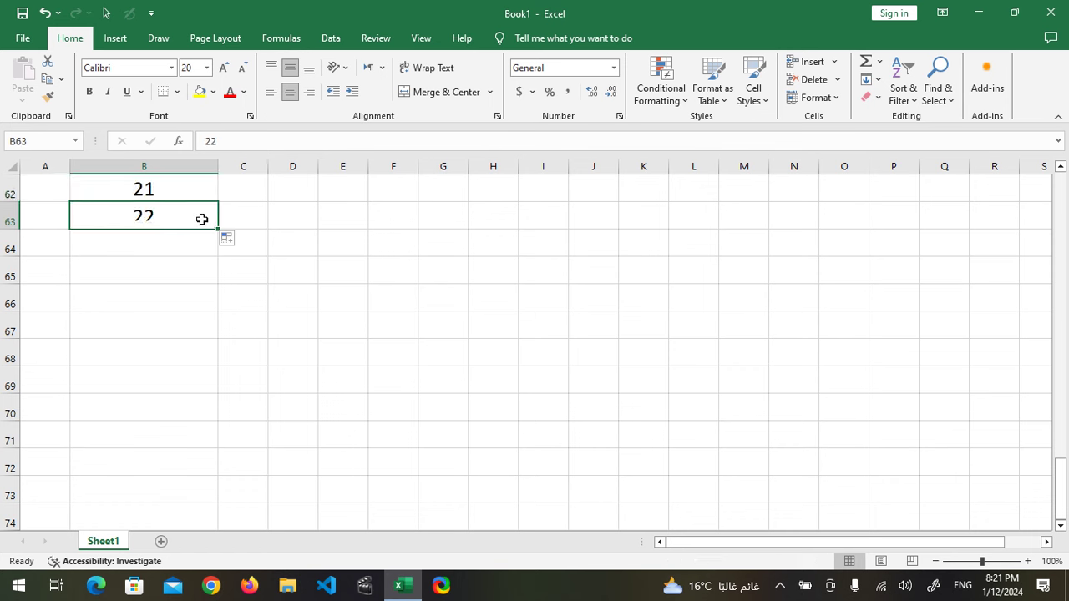
Widen column G and calculate the square root of 646 in cell G40 with =SQRT(G38).
key("ctrl+Up")
key("ctrl+Up")
key("ctrl+Up")
key("Up")
key("Up")
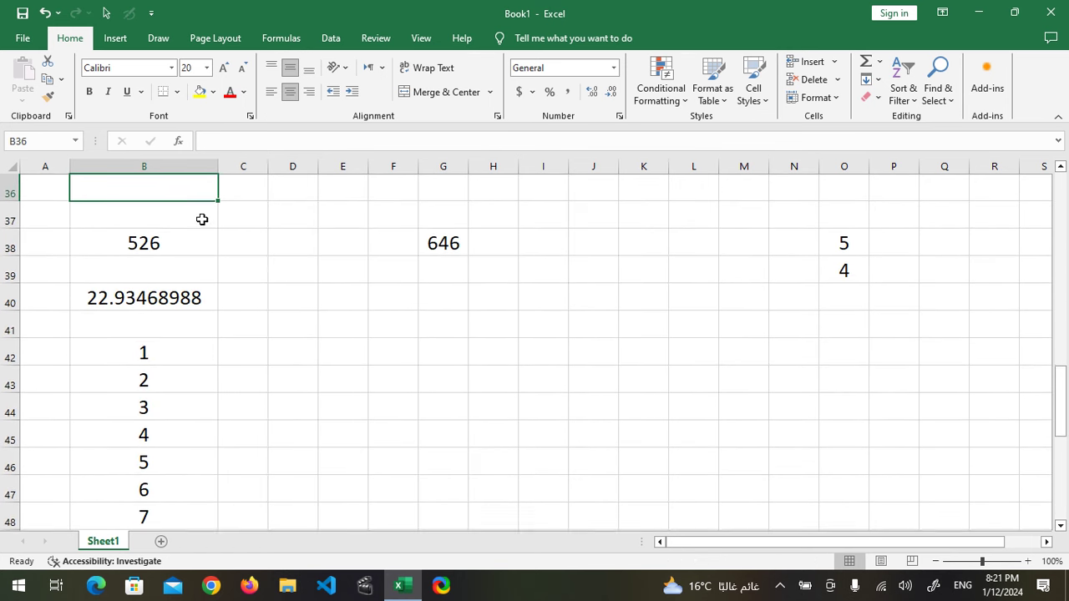
left_click(455, 167)
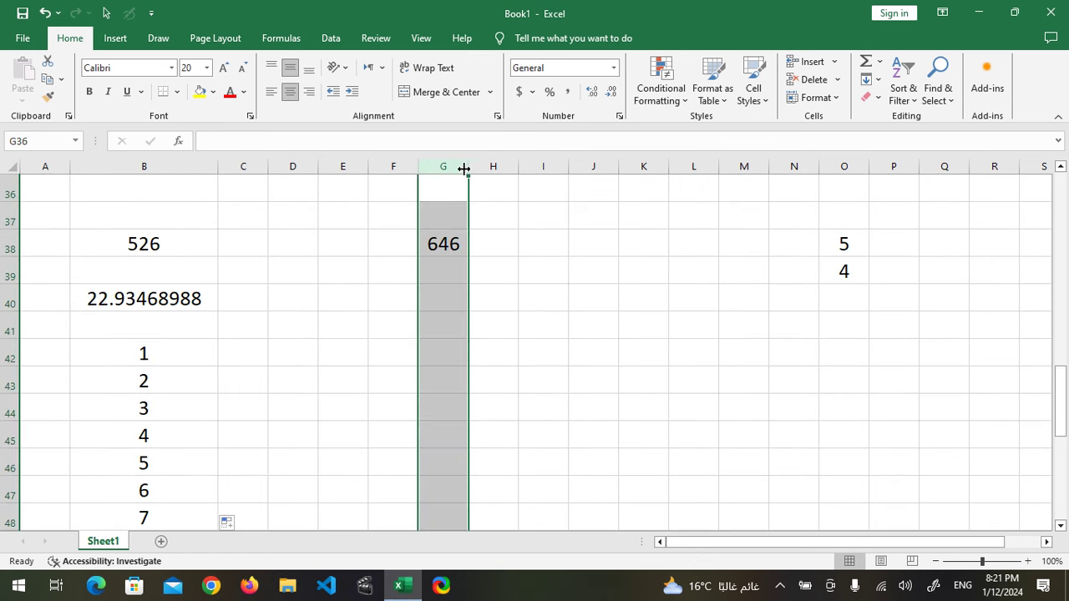
left_click_drag(468, 166, 538, 174)
left_click(473, 294)
type("=sqr")
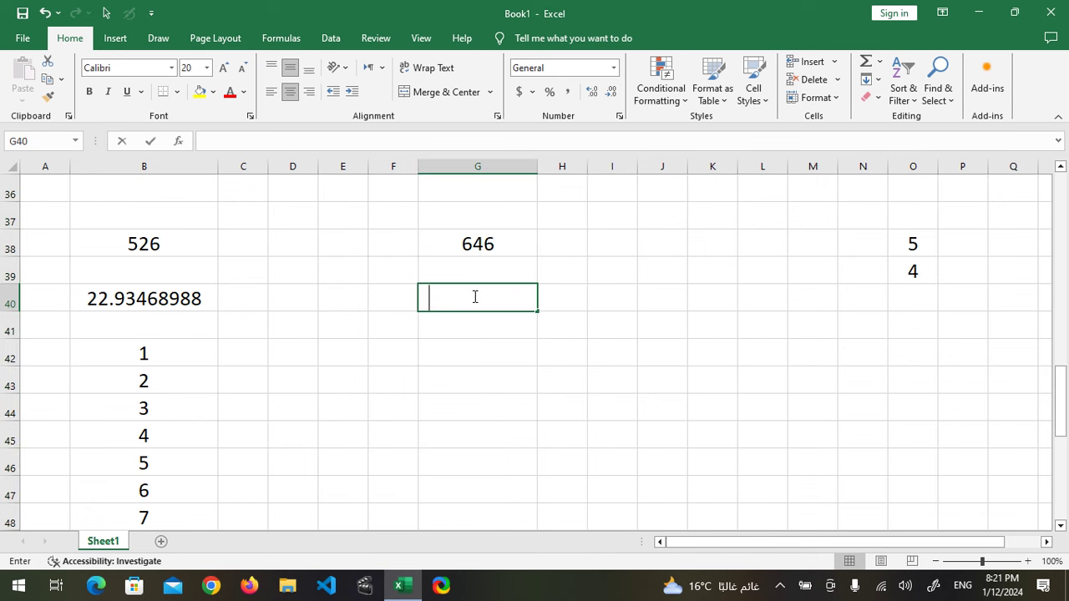
type("t(")
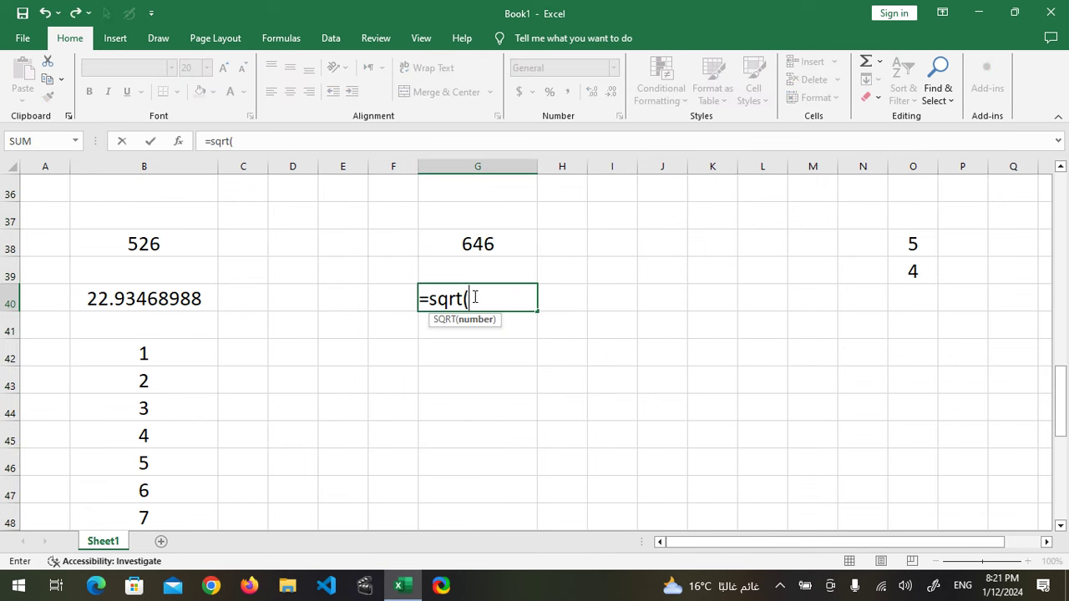
left_click(476, 248)
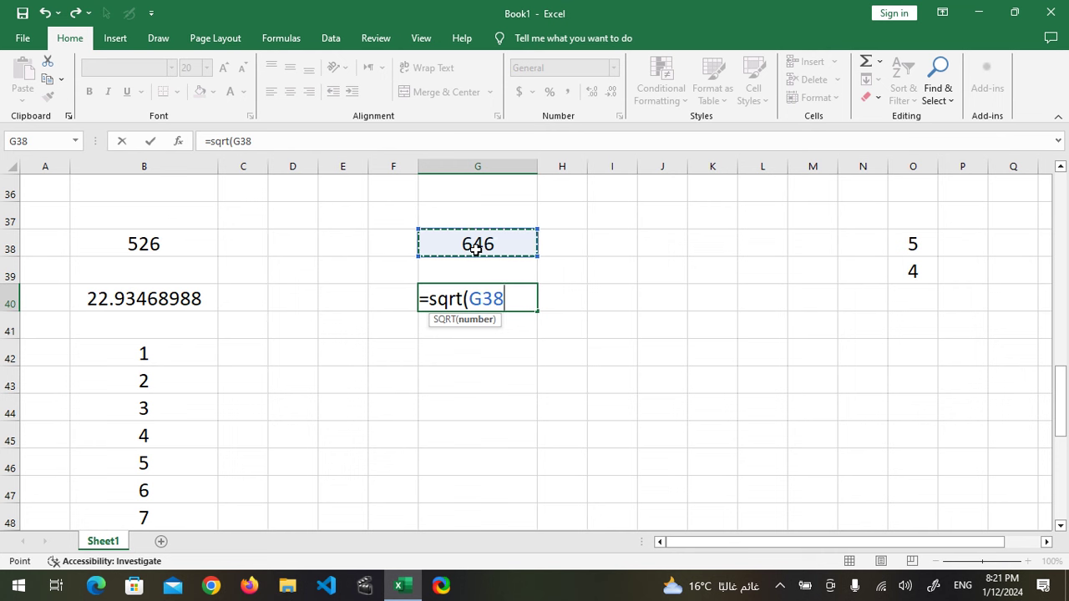
type(")")
key("Return")
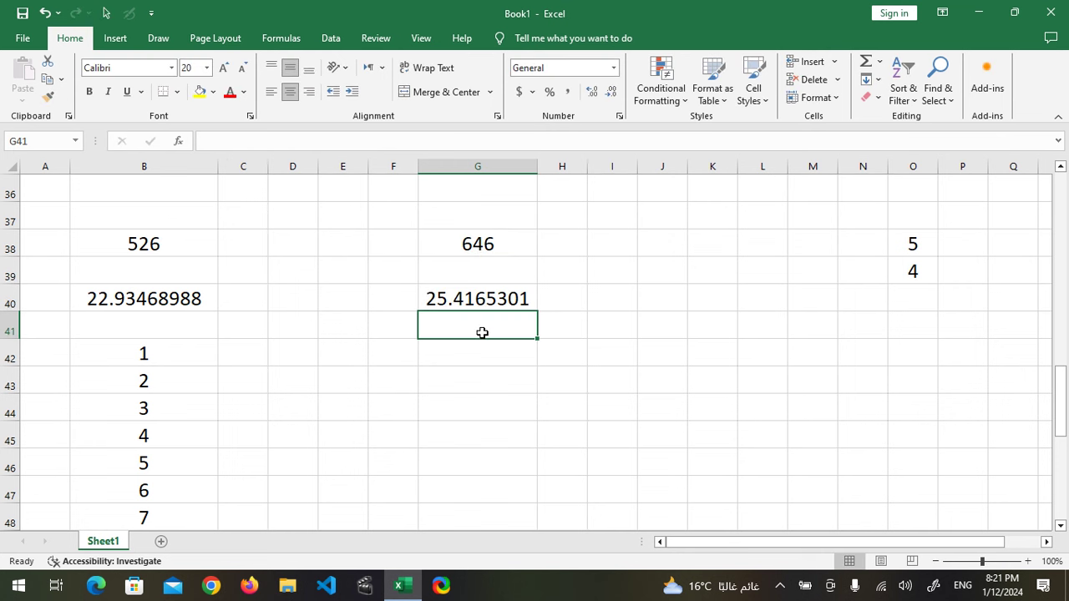
Fill cells G42 to G66 with the number series 1 to 25, starting from 1 and 2.
key("Return")
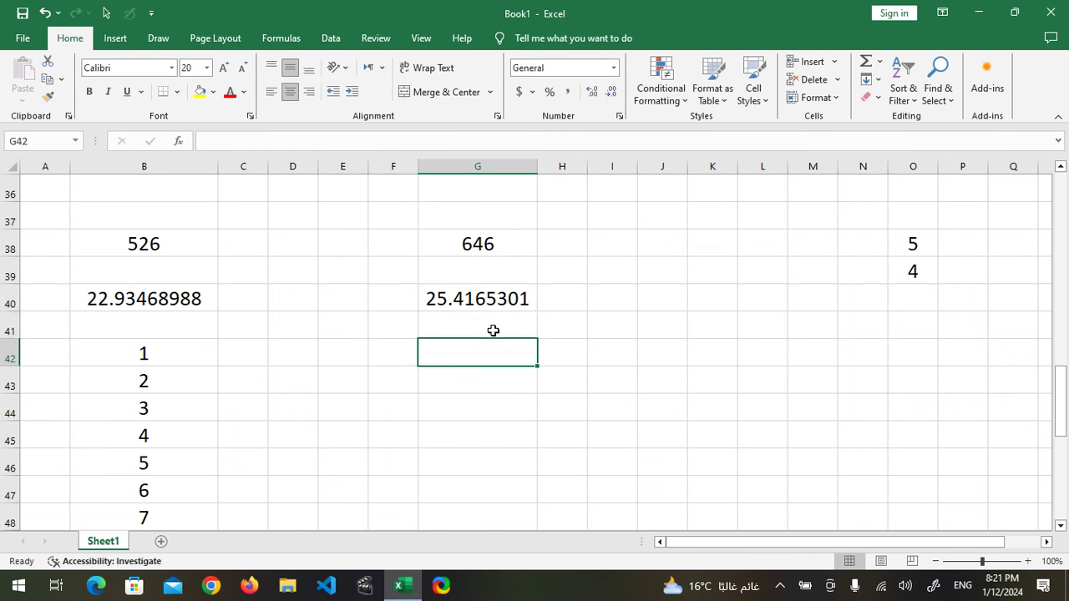
type("1")
key("Return")
type("2")
key("Return")
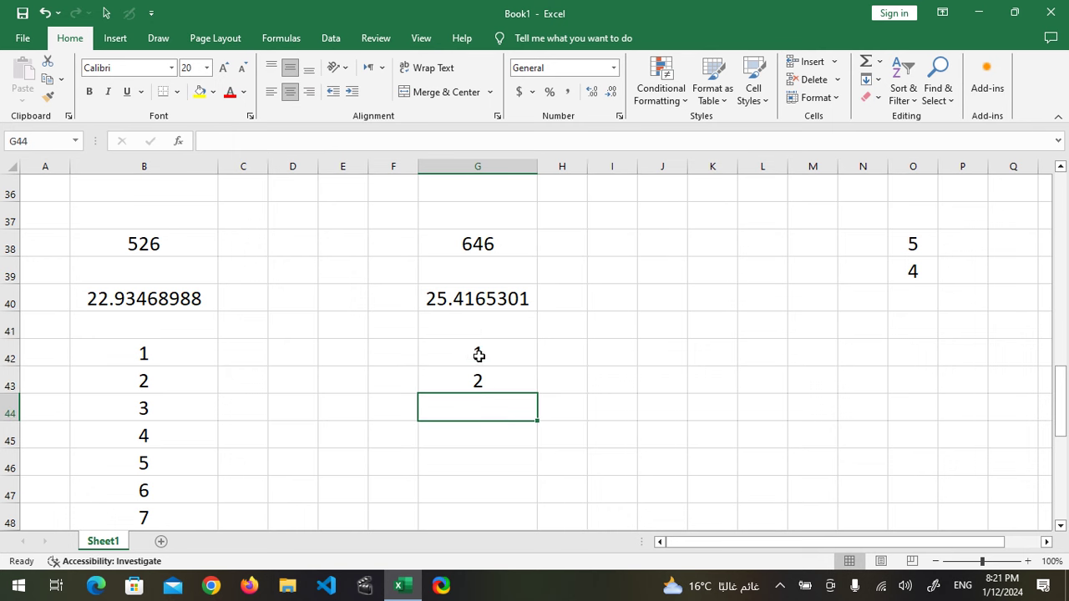
left_click_drag(478, 356, 484, 376)
left_click_drag(539, 398, 527, 468)
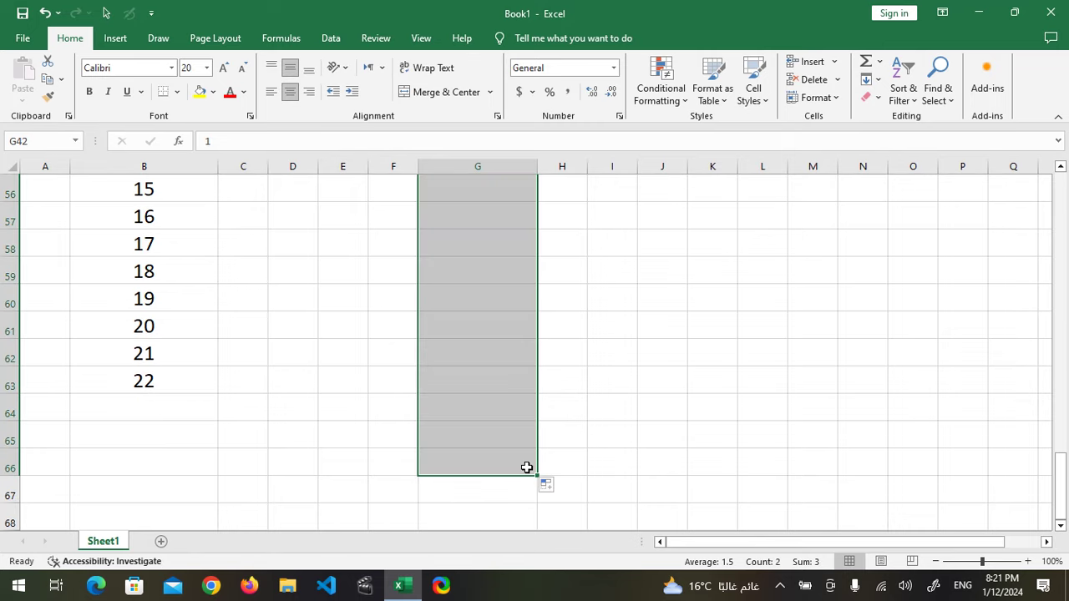
Widen column C beside the divisor list of 526 to make room for the remainders.
scroll(488, 410, "up", 4)
key("Up")
key("Up")
key("Up")
key("Up")
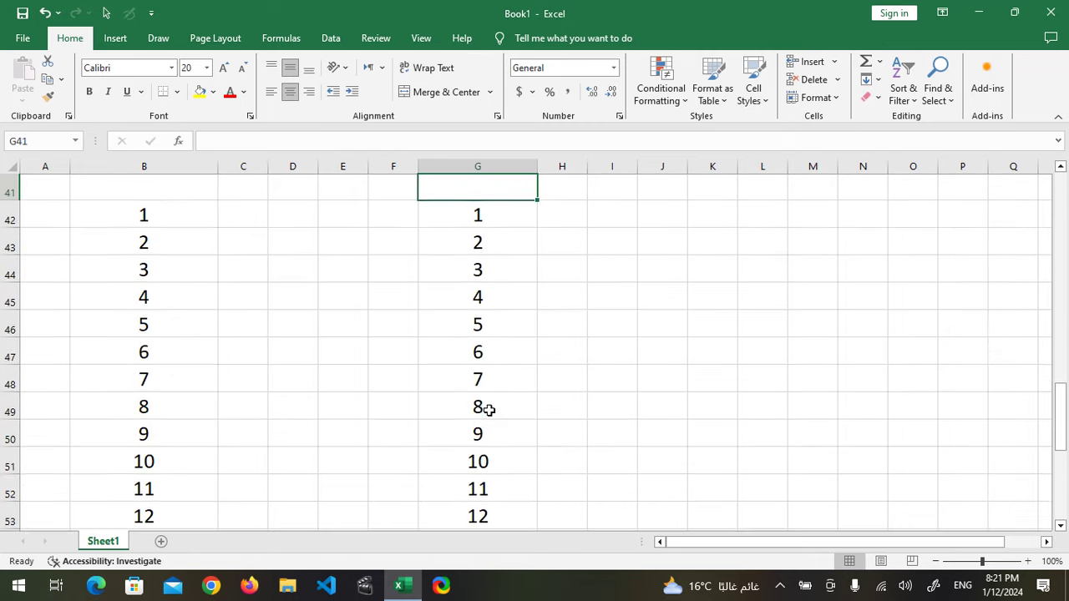
key("Down")
key("Left")
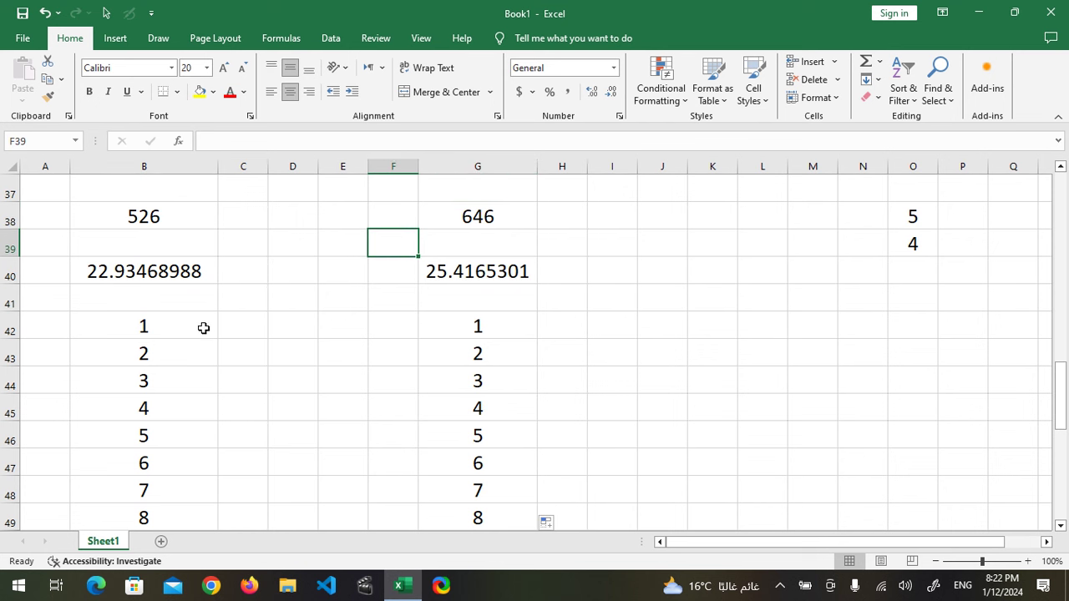
left_click(250, 167)
left_click_drag(268, 167, 343, 167)
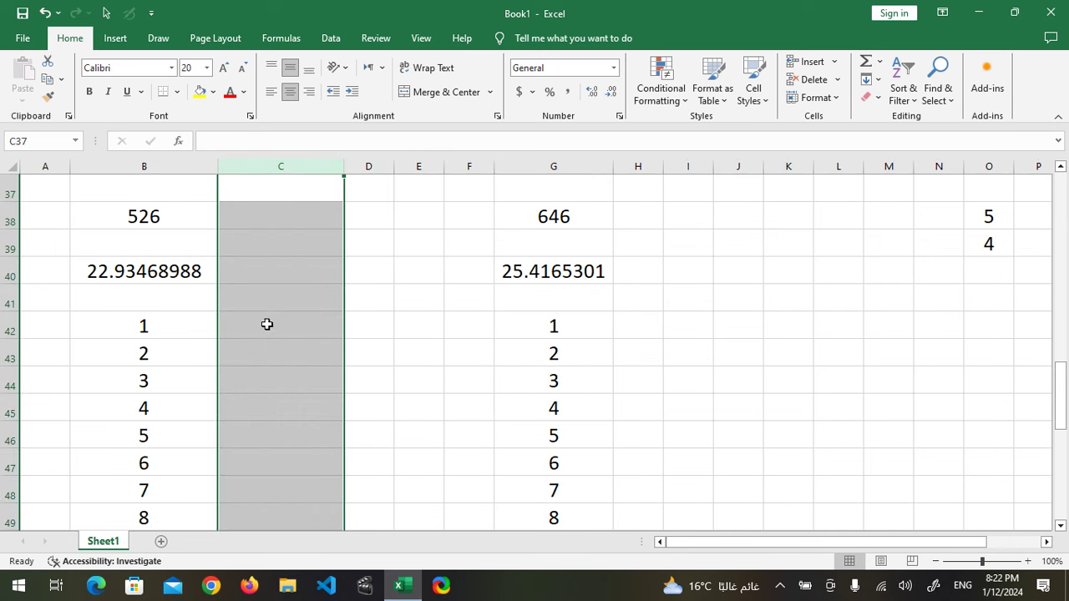
Calculate the remainders of 526 with =MOD($B$38,B42) in cell C42 and fill the formula down to C63.
left_click(266, 324)
type("=mod")
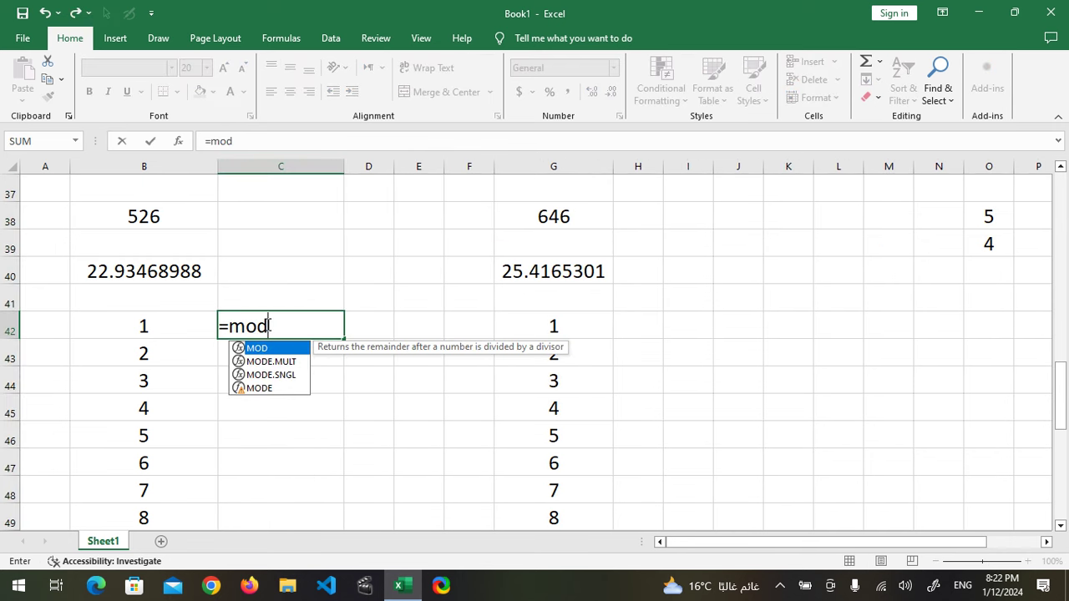
type("(")
left_click(159, 216)
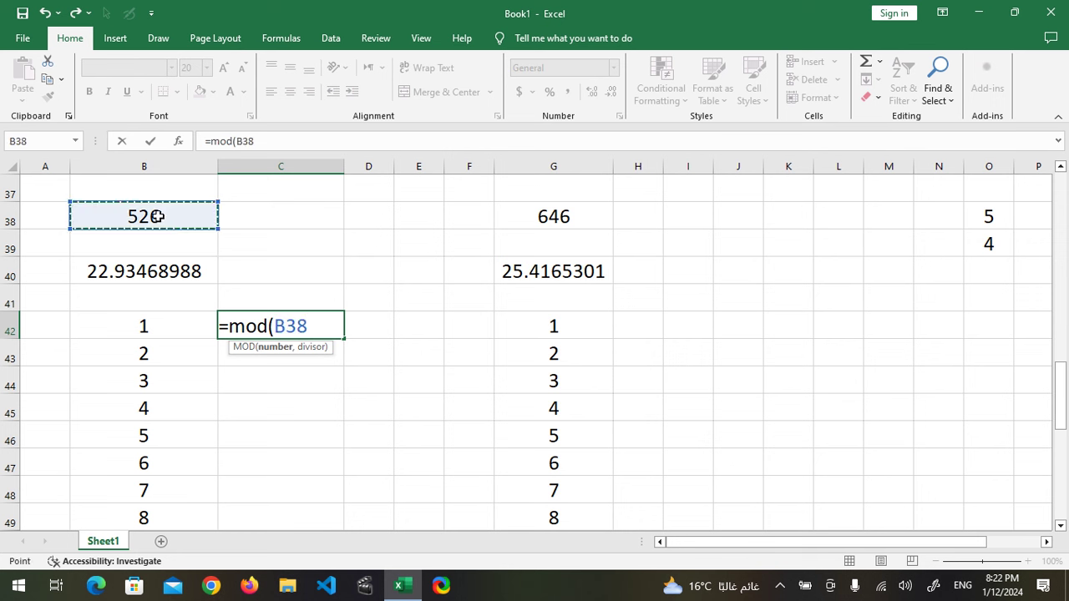
key("F4")
type(",")
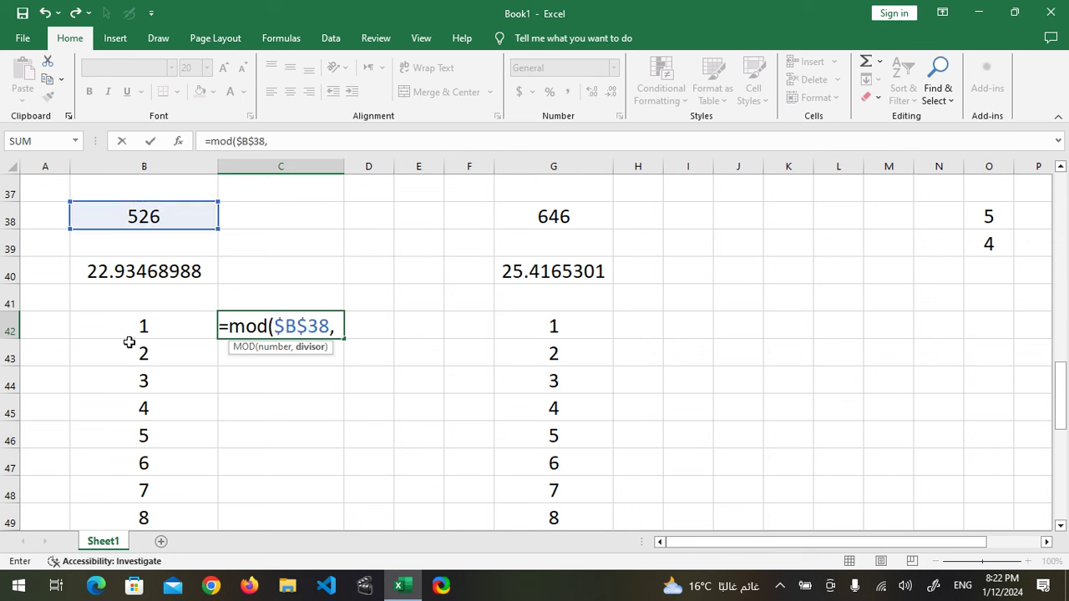
left_click(132, 331)
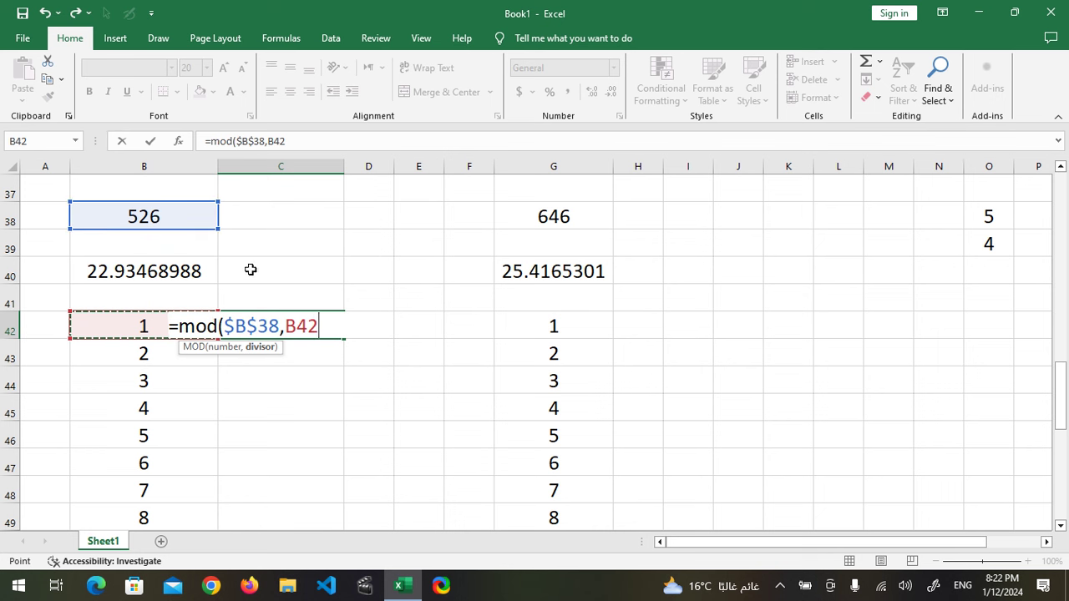
key("Return")
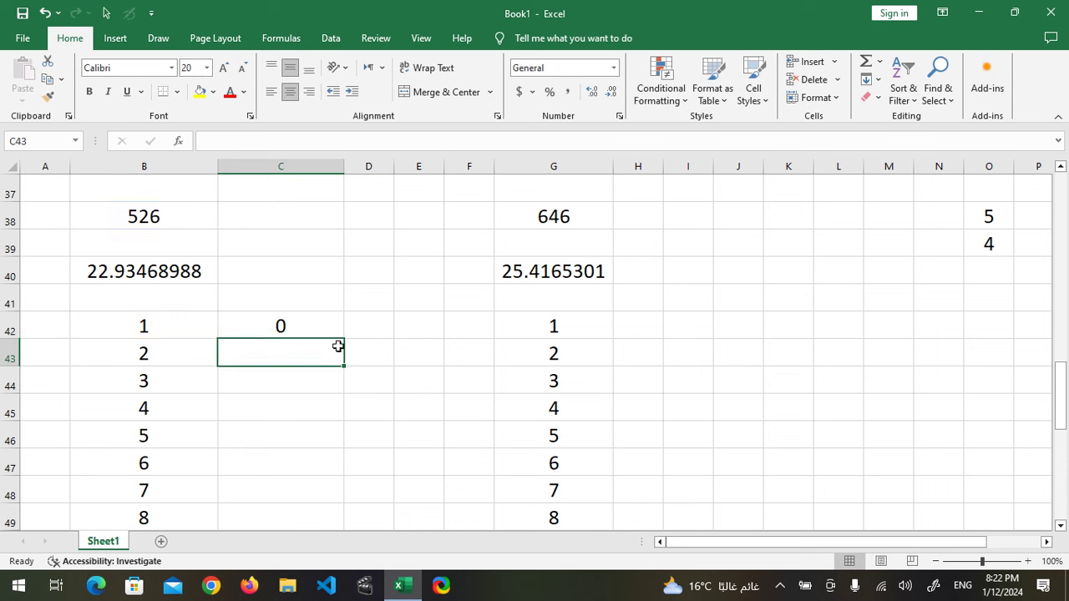
left_click(319, 327)
double_click(346, 336)
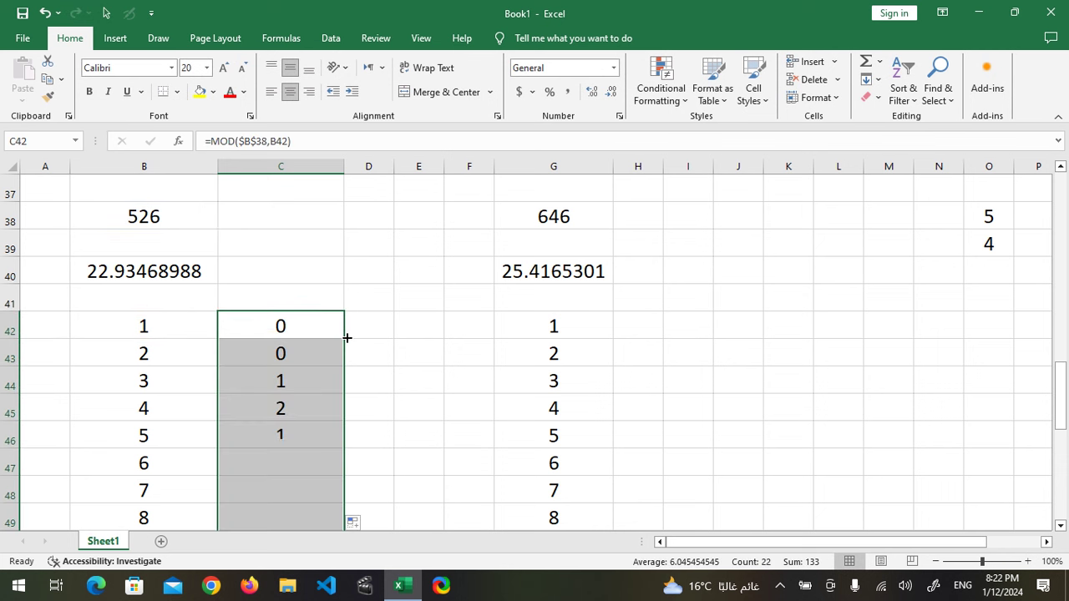
Highlight remainders equal to 0 in cells C42 to C63 with Light Red Fill with Dark Red Text using conditional formatting.
left_click(288, 357)
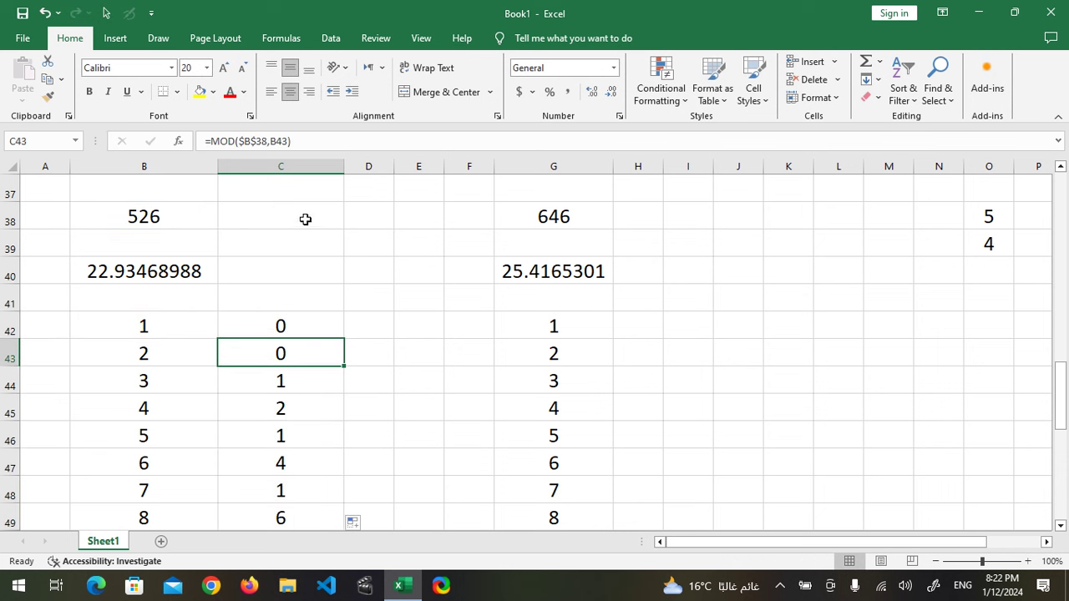
left_click(289, 166)
left_click(279, 325)
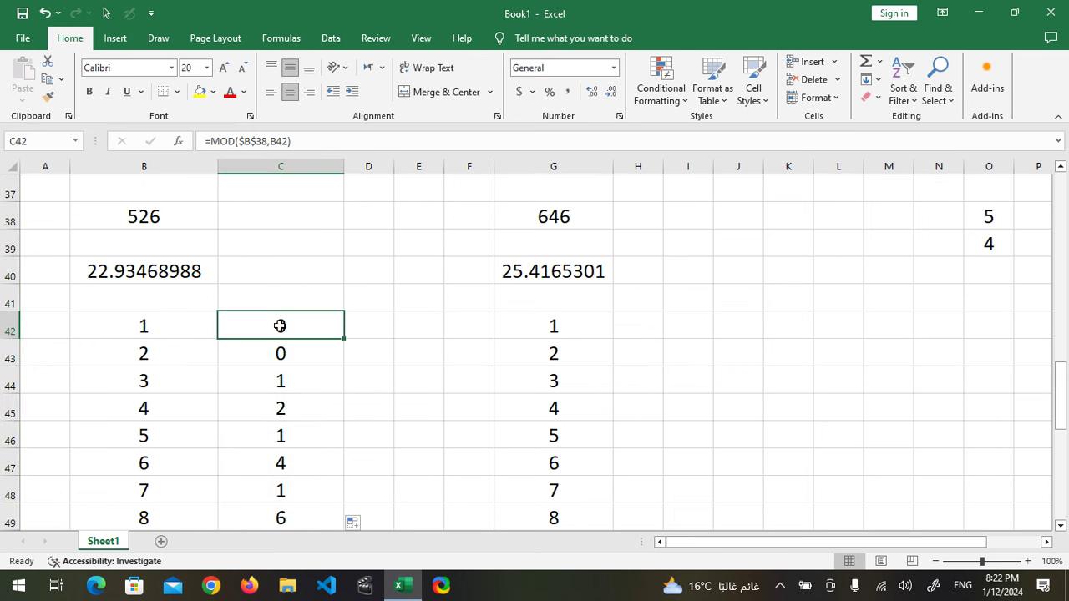
key("ctrl+shift+Down")
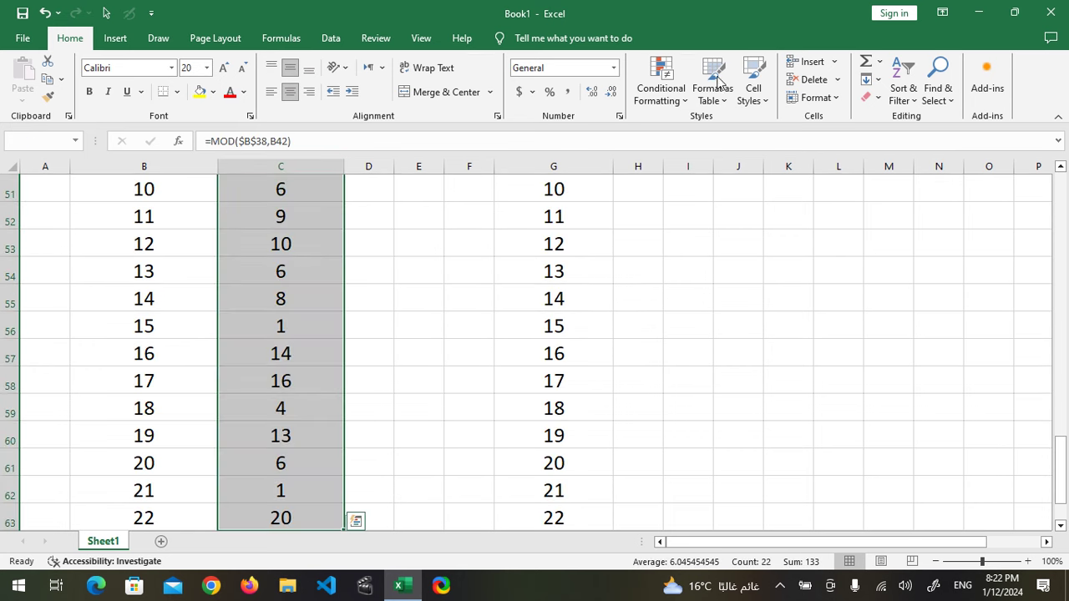
left_click(689, 87)
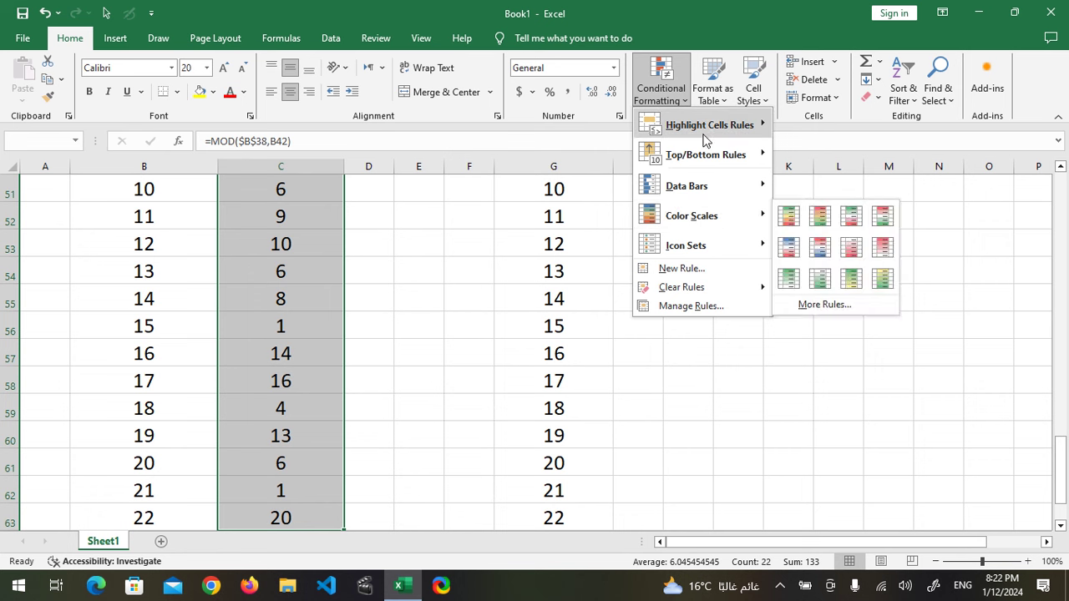
mouse_move(715, 128)
left_click(842, 214)
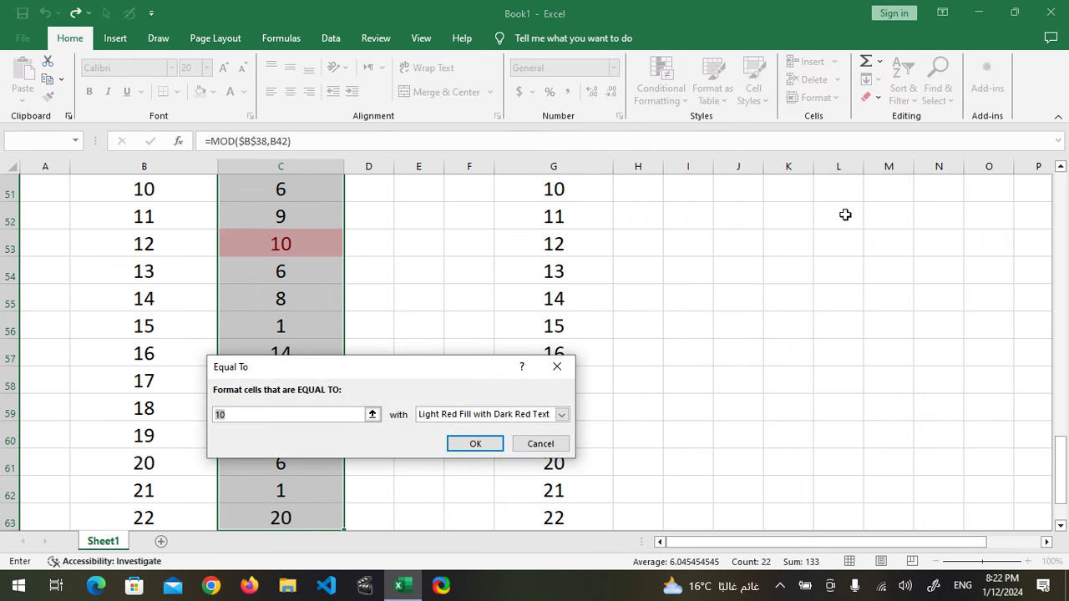
type("0")
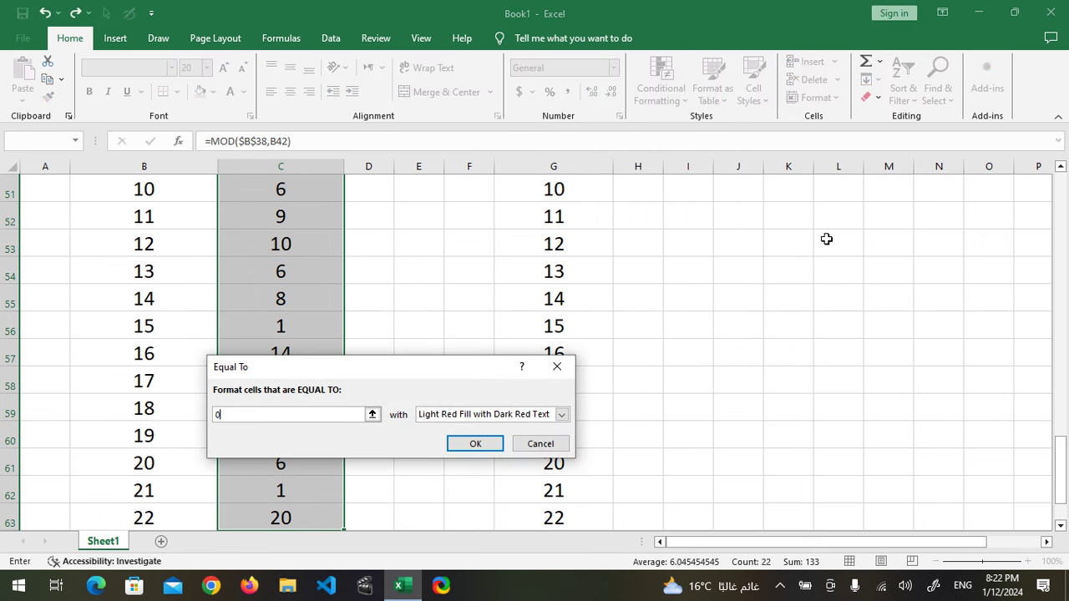
left_click(470, 448)
left_click(358, 355)
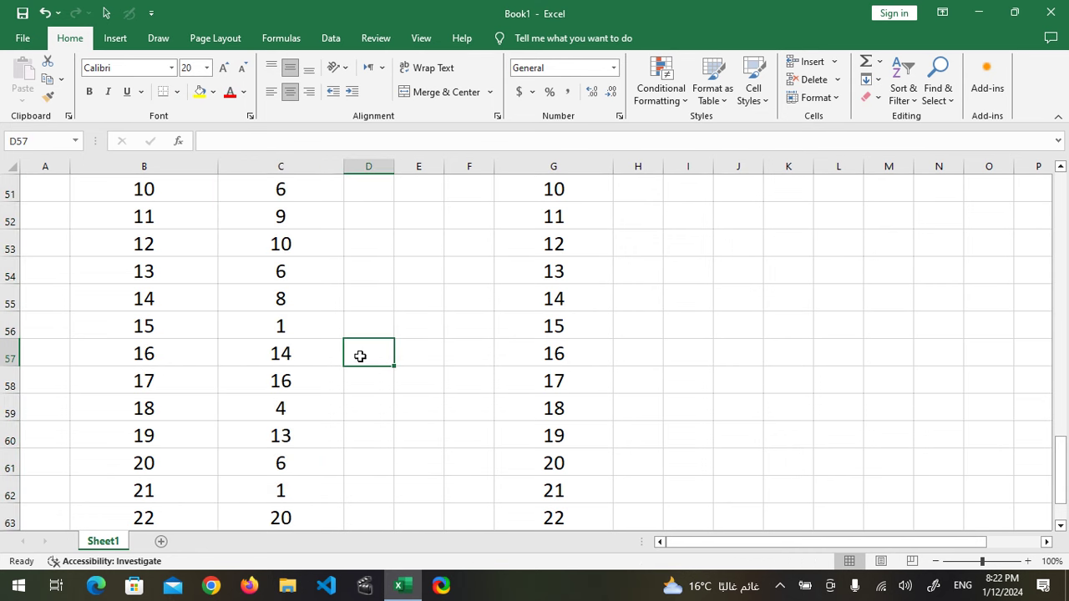
Look through the remainders of 526 in column C to see which ones are highlighted as zero.
key("Up")
key("Up")
key("Up")
key("Up")
key("Up")
key("Up")
key("Up")
key("Up")
key("Up")
key("Up")
key("Up")
key("Up")
key("Up")
key("Up")
key("Up")
key("Up")
key("Up")
key("Down")
key("Left")
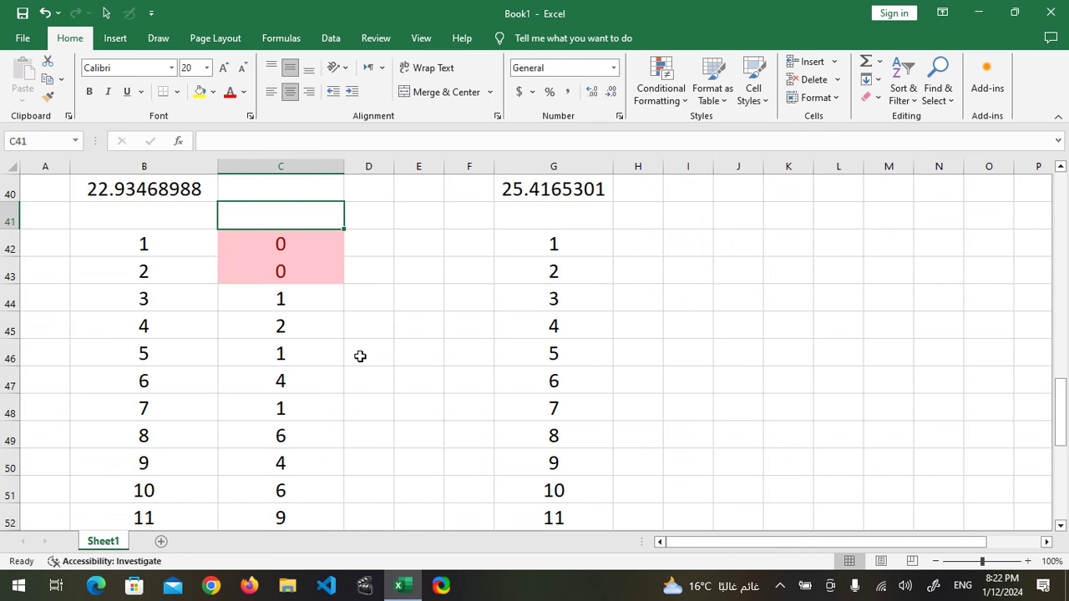
key("Down")
key("Down")
key("Down")
key("Down")
key("Down")
key("Down")
key("Down")
key("Down")
key("Down")
key("Down")
key("Down")
key("Down")
key("Down")
key("Down")
key("Down")
key("Down")
key("Down")
key("Down")
key("Down")
key("Down")
key("Down")
key("Down")
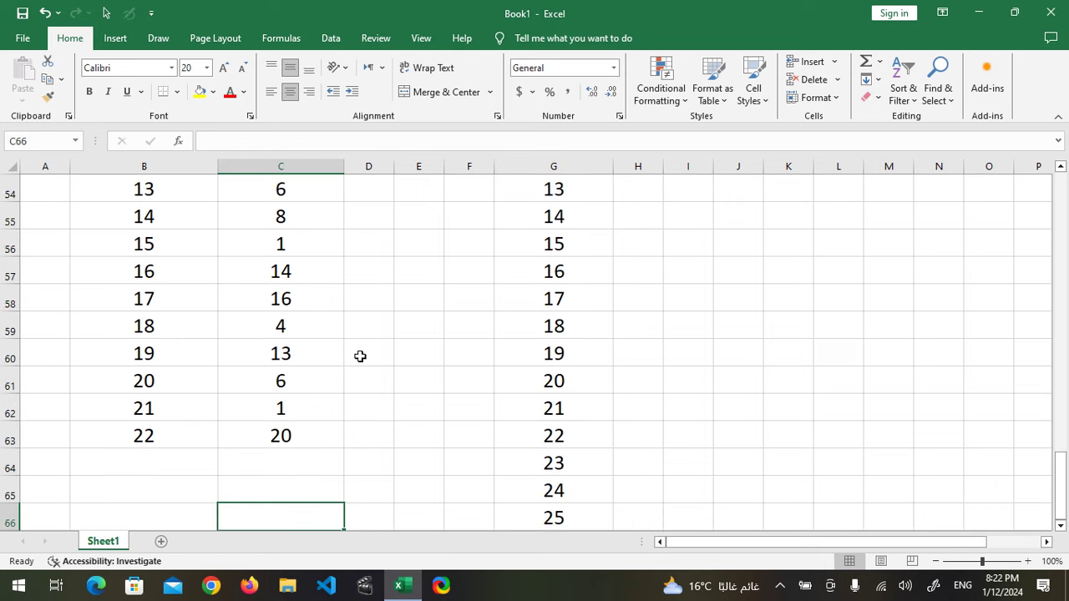
key("Up")
key("Up")
key("Up")
key("Up")
key("Up")
key("Up")
key("Up")
key("Up")
key("Up")
key("Up")
key("Up")
key("Up")
key("Up")
key("Up")
key("Up")
key("Up")
key("Up")
key("Up")
key("Up")
key("Up")
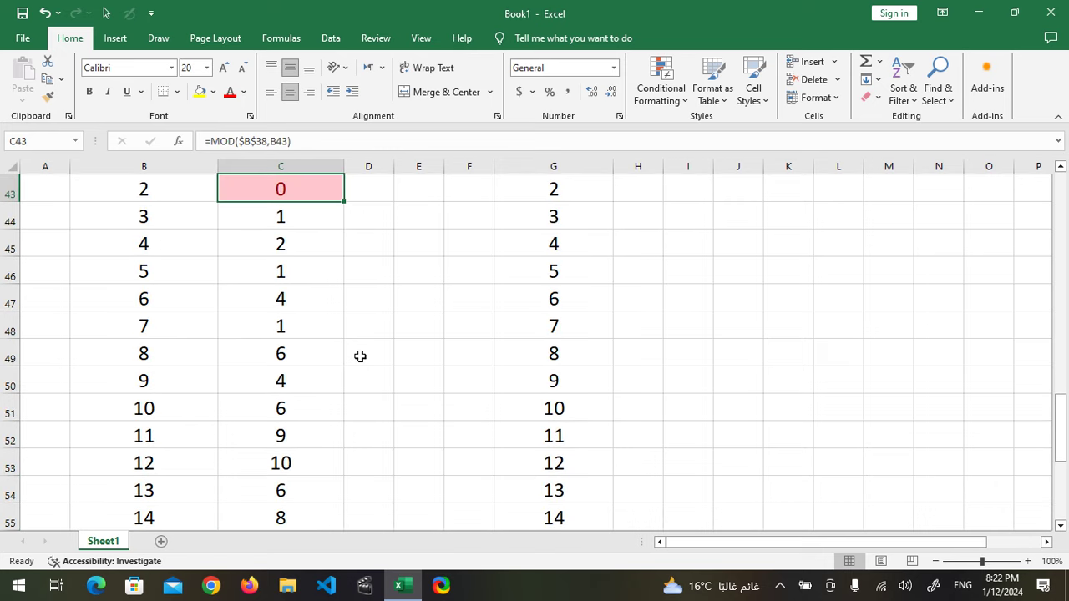
key("Down")
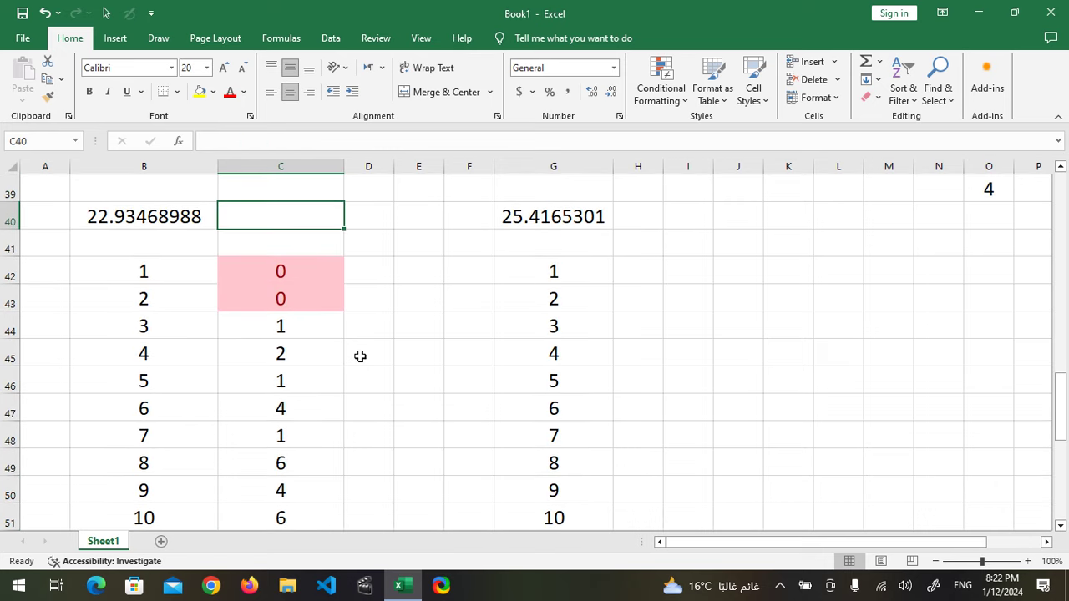
left_click(354, 267)
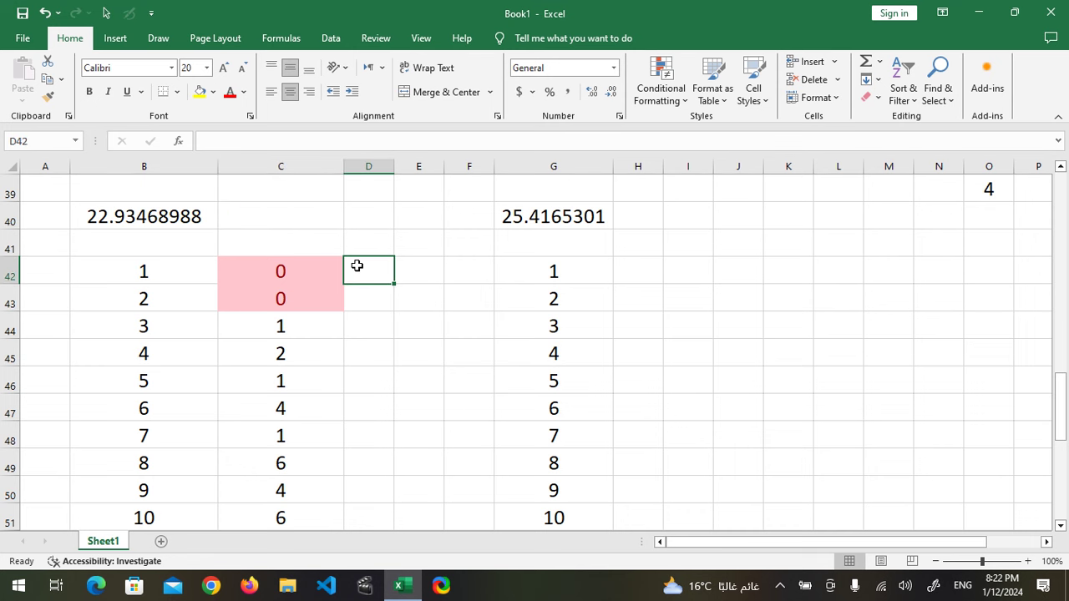
type("=")
key("Escape")
key("Up")
key("Up")
key("Up")
key("Up")
key("Up")
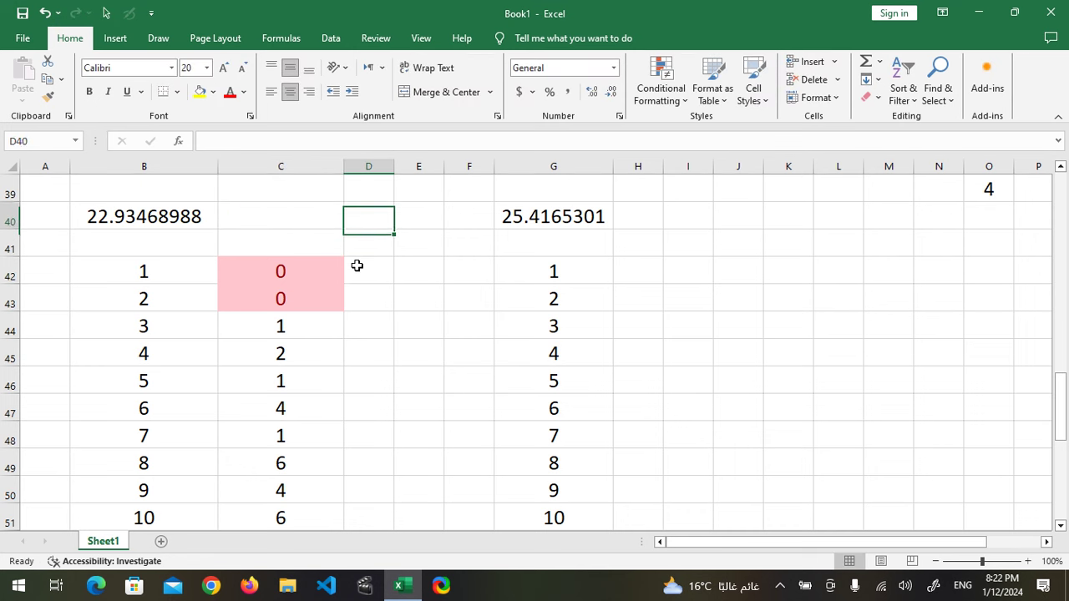
Calculate the divisor paired with 1 for the number 526 in cell D42 with =B38/B42.
left_click(369, 315)
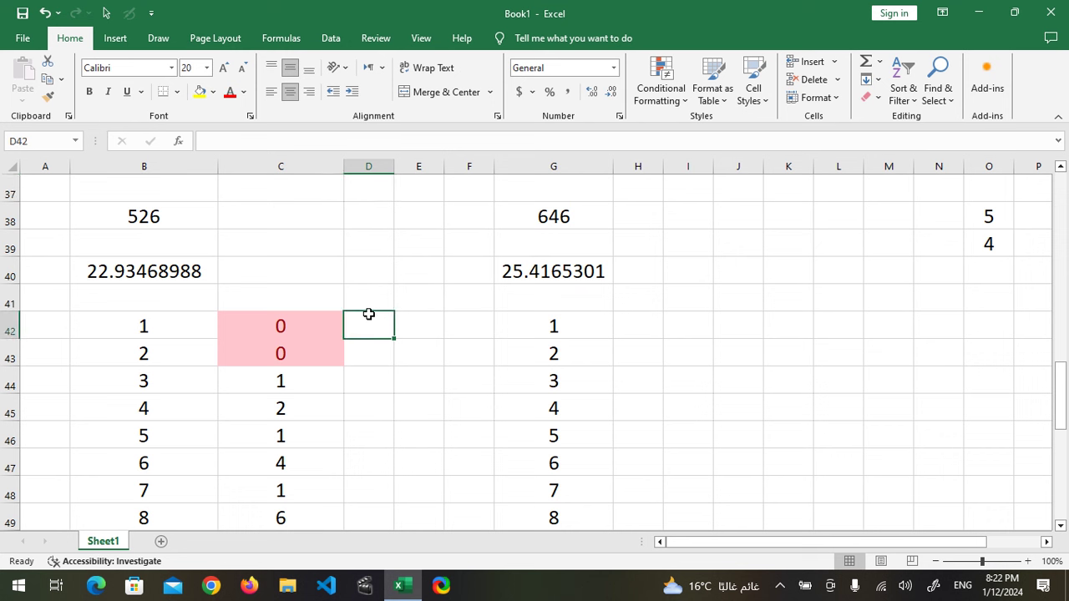
type("=")
left_click(153, 213)
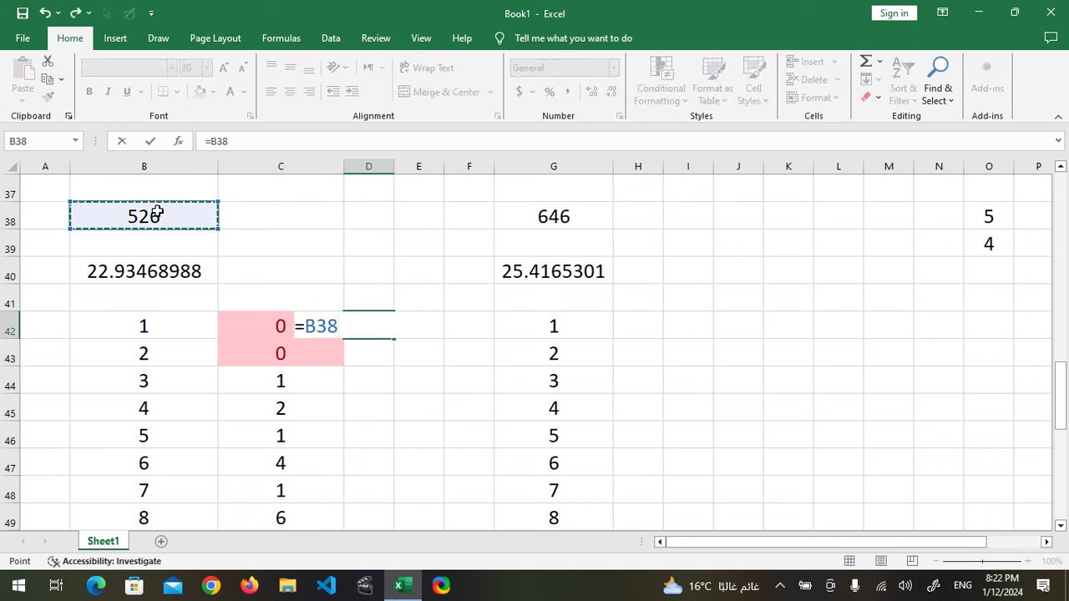
type("/")
left_click(130, 326)
key("Return")
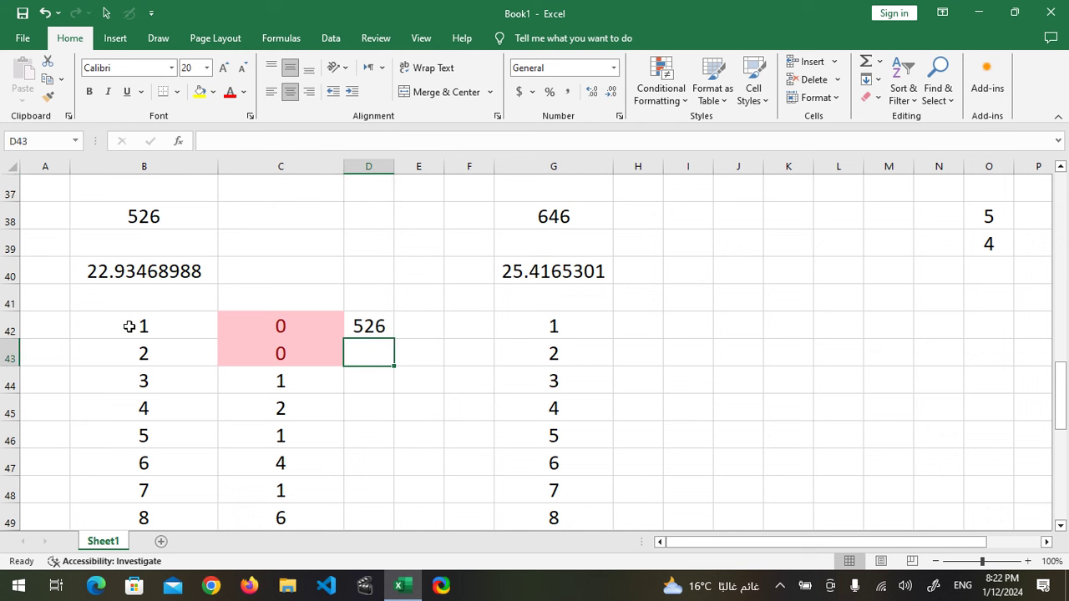
Fill the divisor cells B42, D42 and B43 with yellow.
left_click(167, 328)
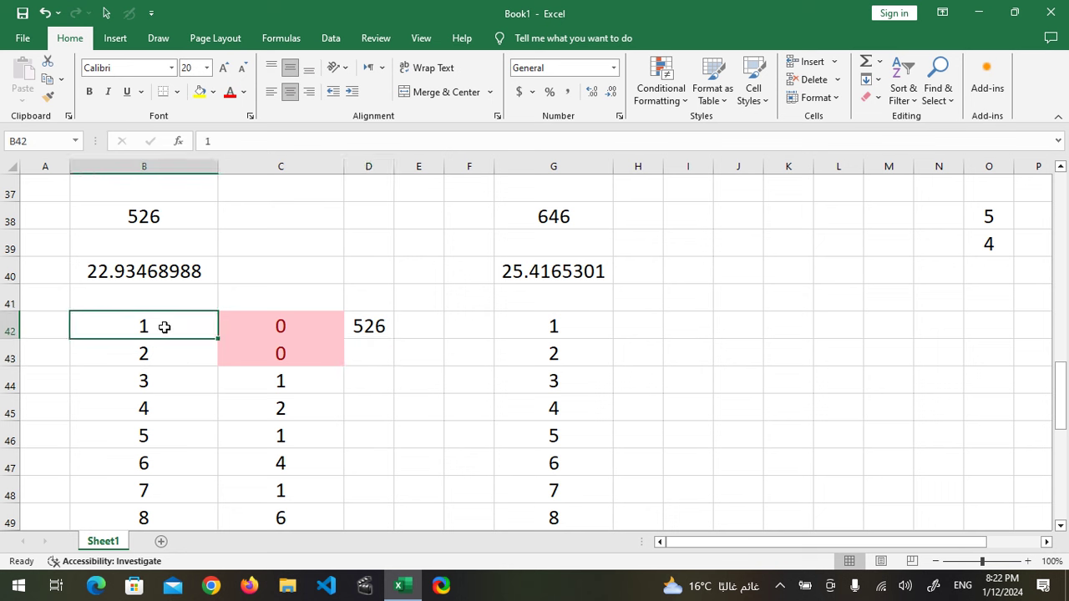
left_click(199, 91)
left_click(353, 327)
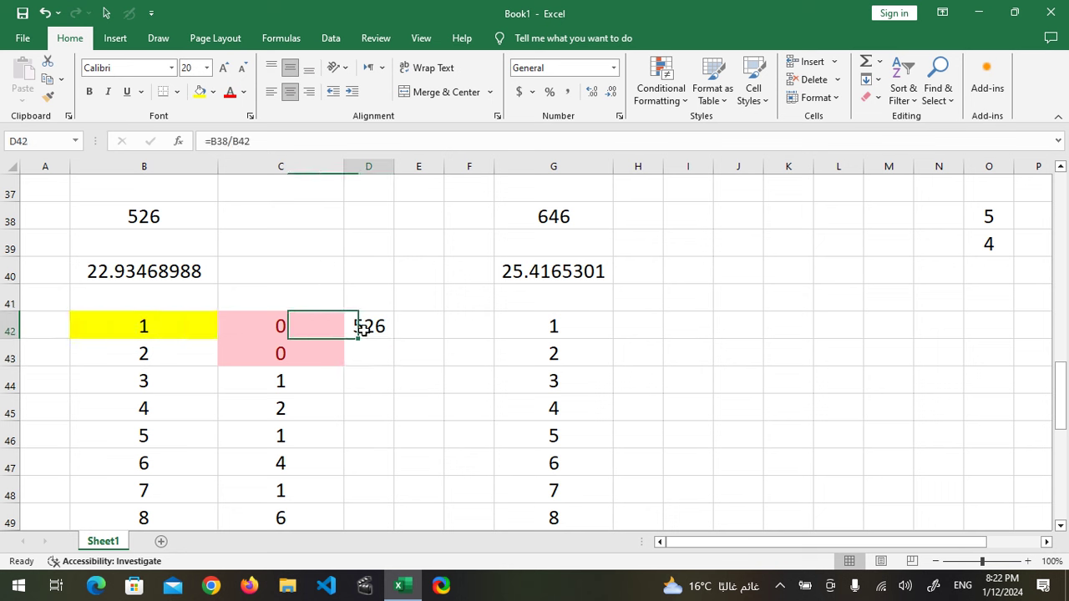
left_click(199, 91)
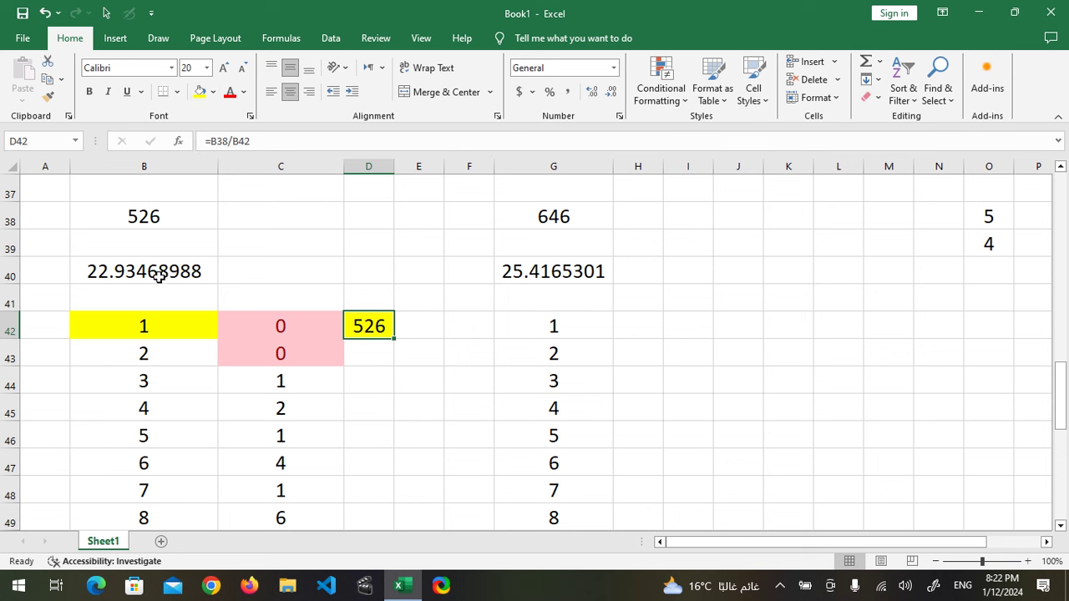
left_click(148, 355)
left_click(199, 91)
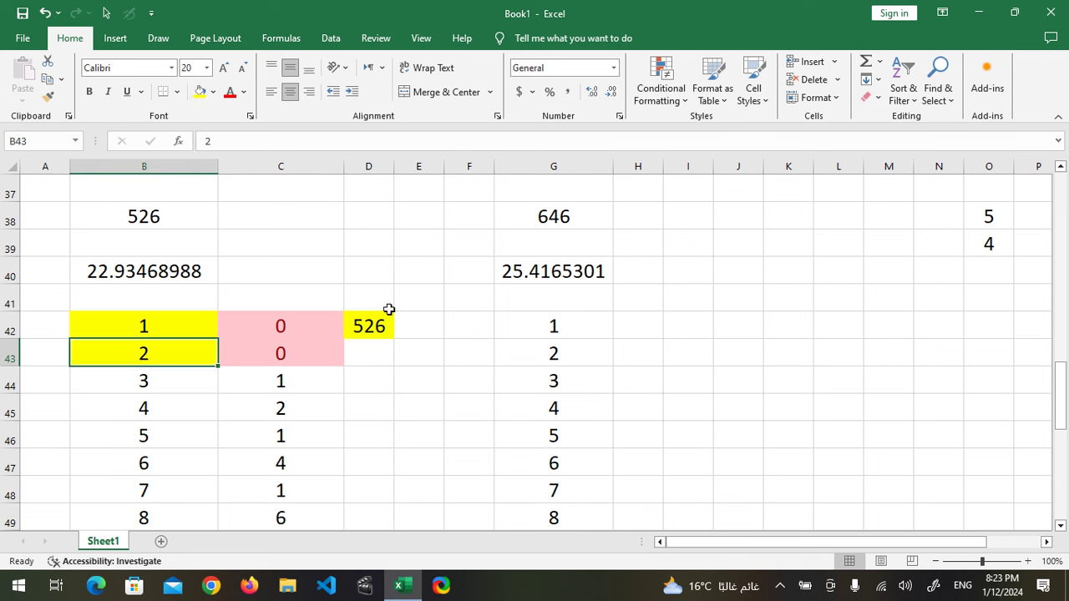
Calculate the divisor paired with 2 for the number 526 in cell D43 with =B38/B43.
left_click(377, 365)
type("=")
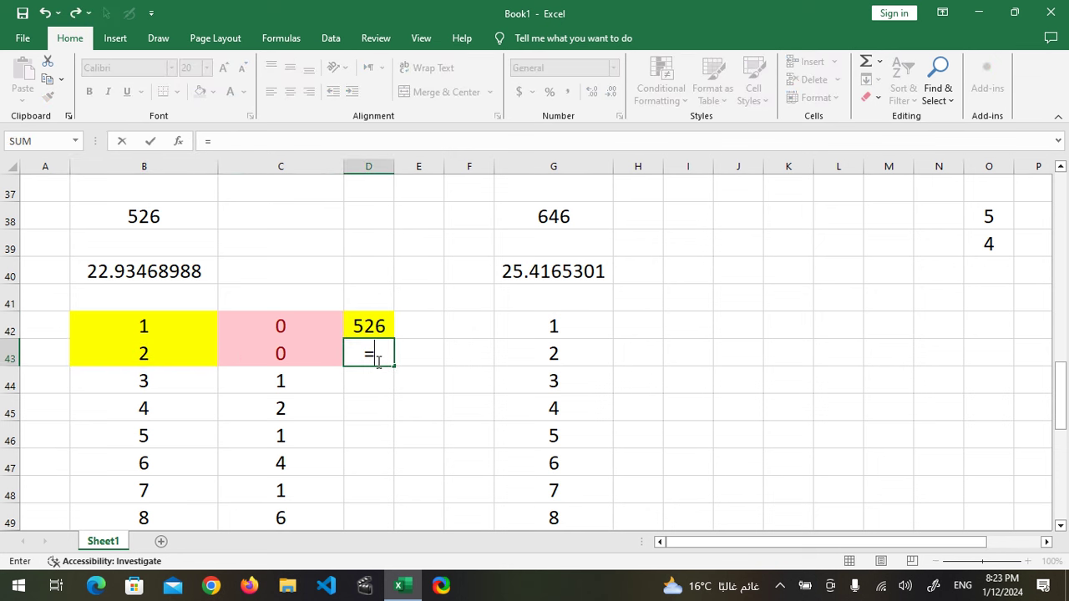
left_click(170, 216)
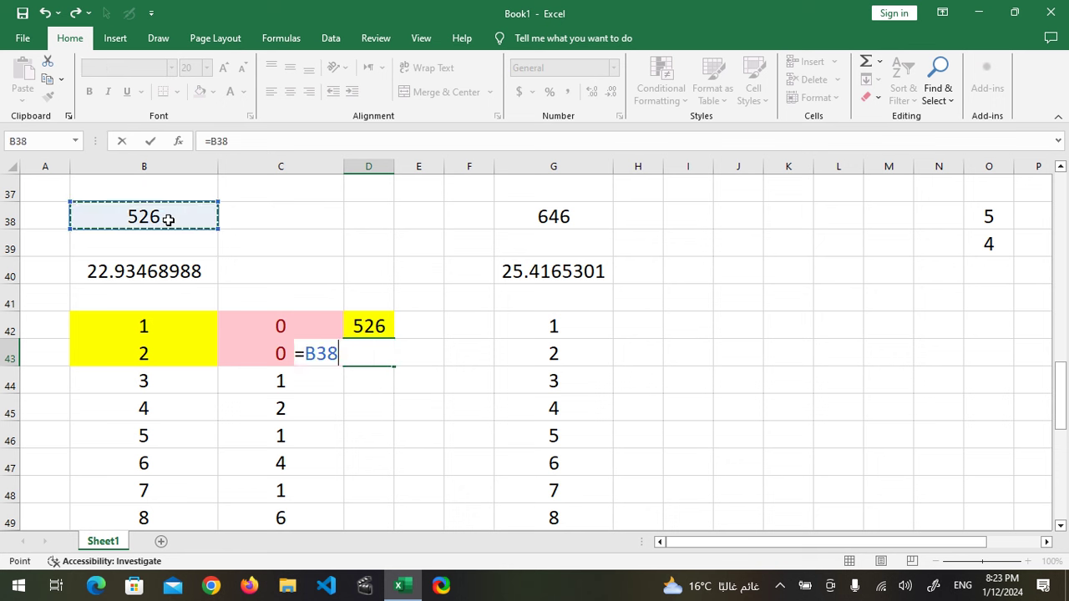
type("/")
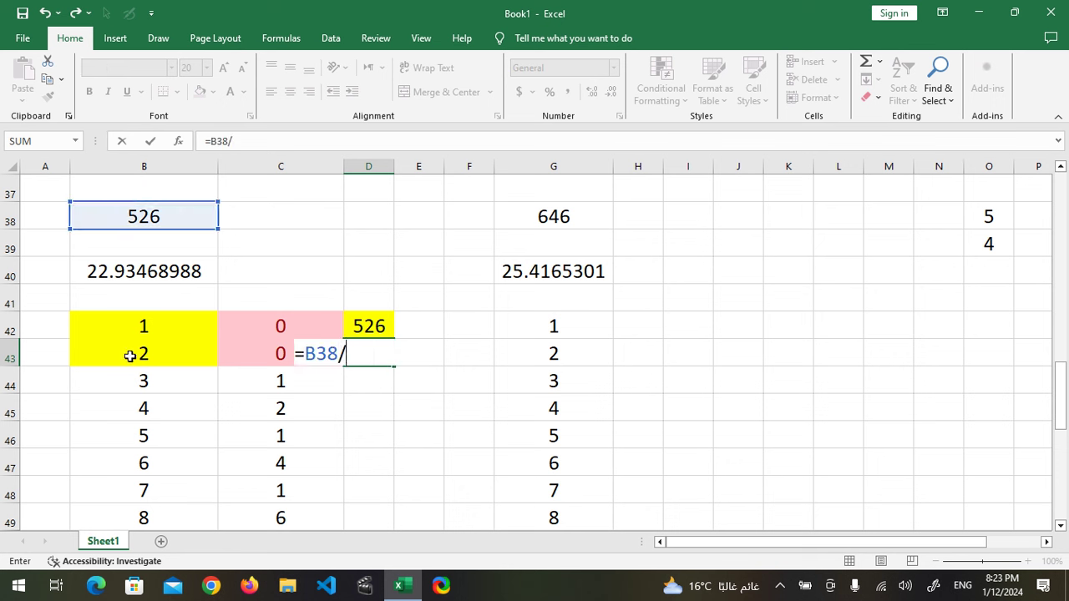
left_click(130, 355)
key("Return")
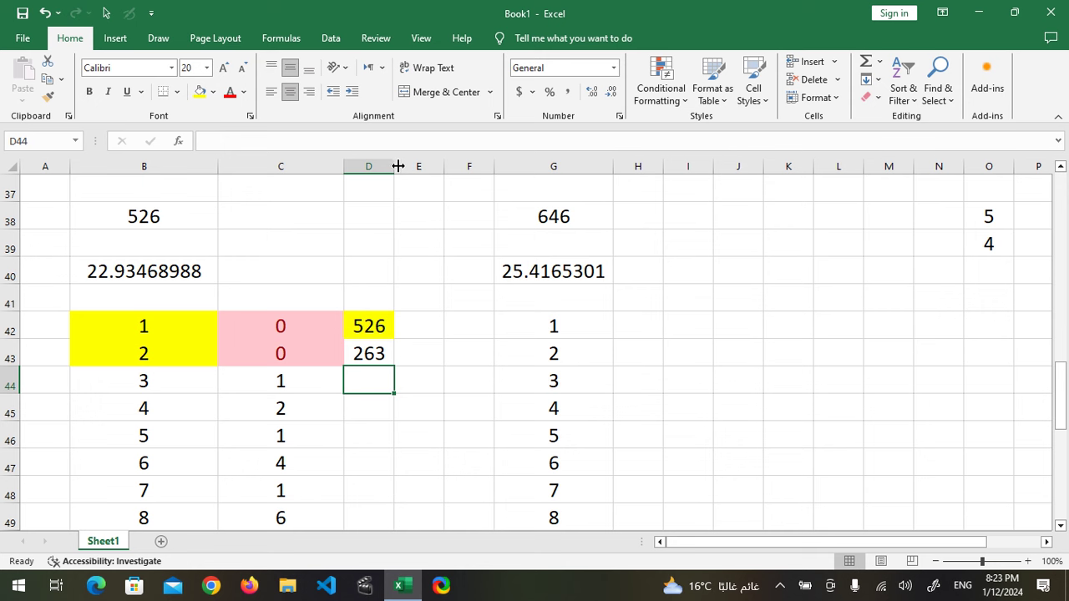
Widen column D slightly and fill the paired divisor in cell D43 with yellow.
left_click_drag(399, 166, 426, 166)
left_click(376, 359)
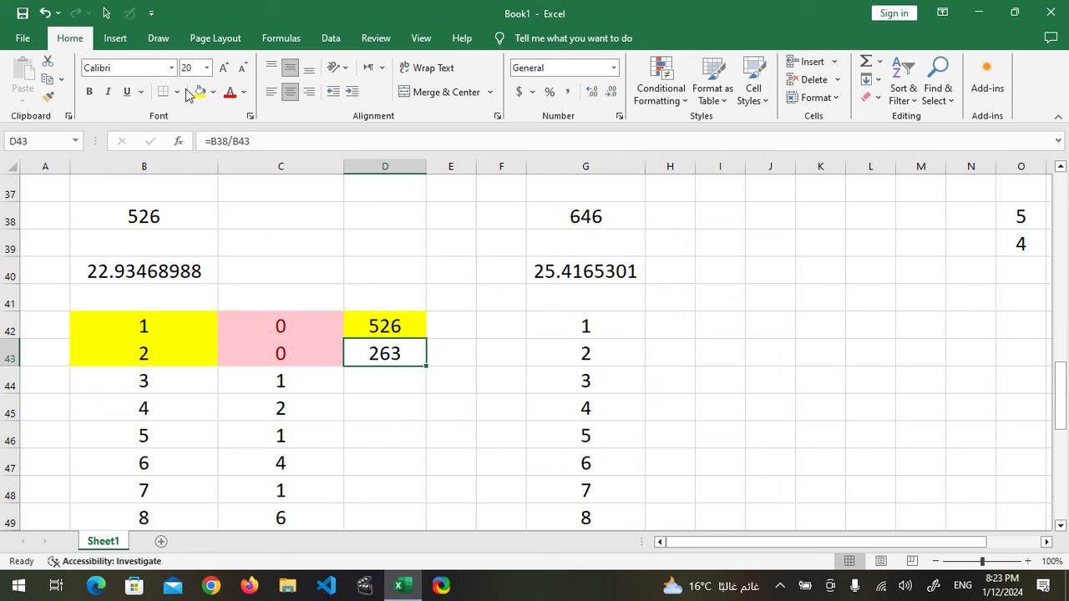
left_click(200, 91)
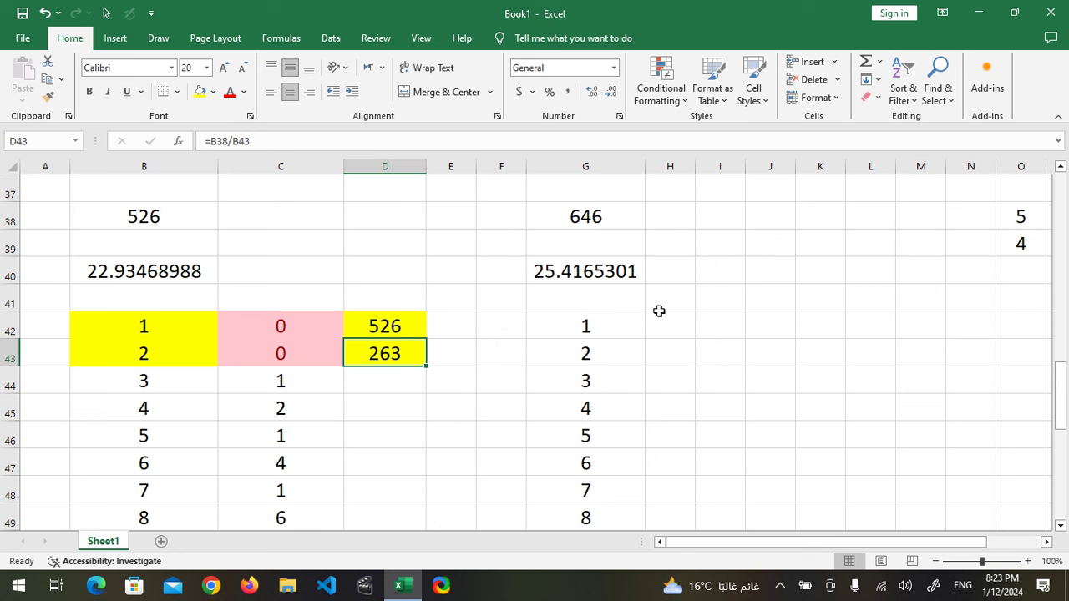
Start a formula in cell H42 and widen column H beside the divisor list of 646.
left_click(673, 332)
type("=")
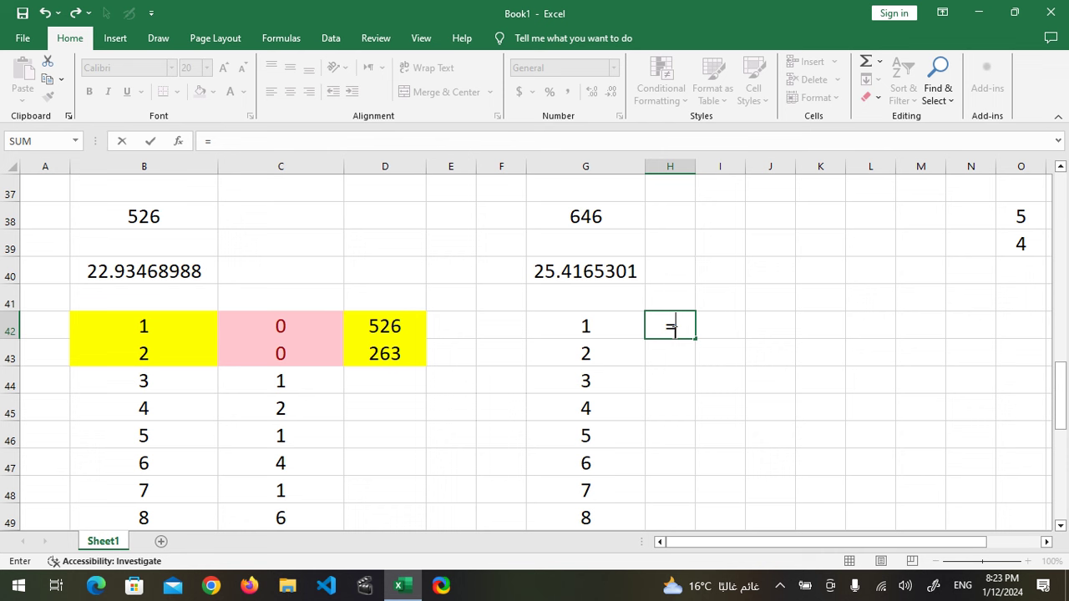
type("mo")
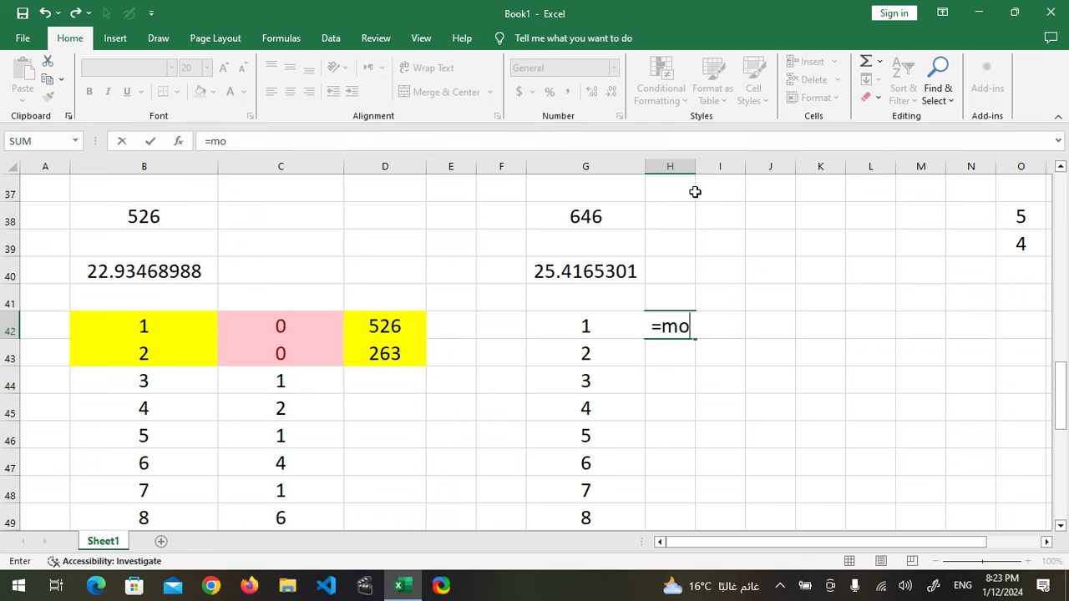
key("BackSpace")
key("BackSpace")
left_click_drag(695, 166, 782, 164)
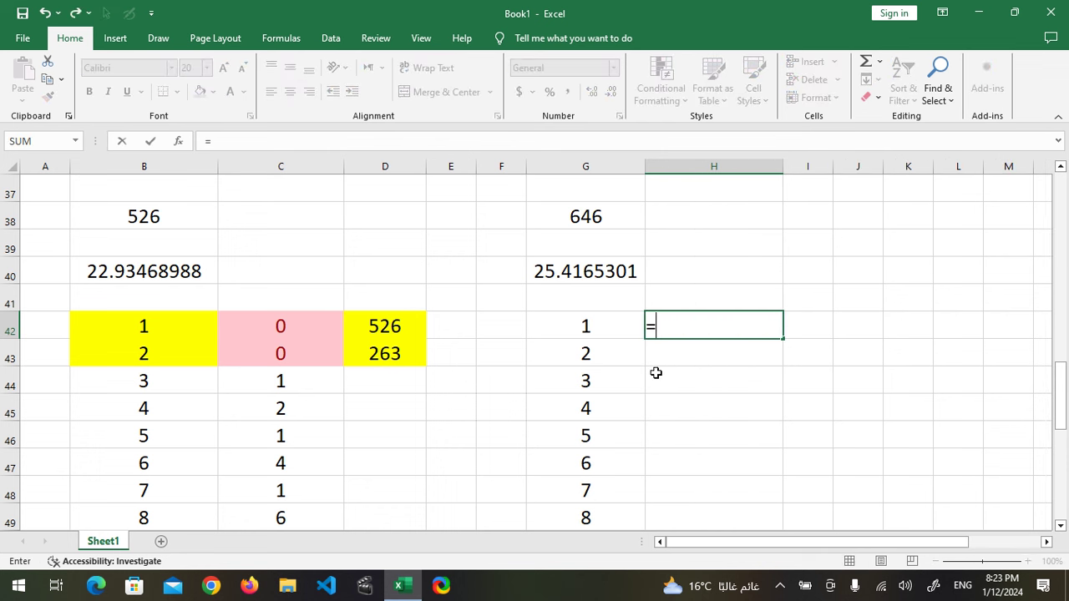
Calculate the remainders of 646 with =MOD($G$38,G42) in cell H42 and fill the formula down to H66.
type("mod(")
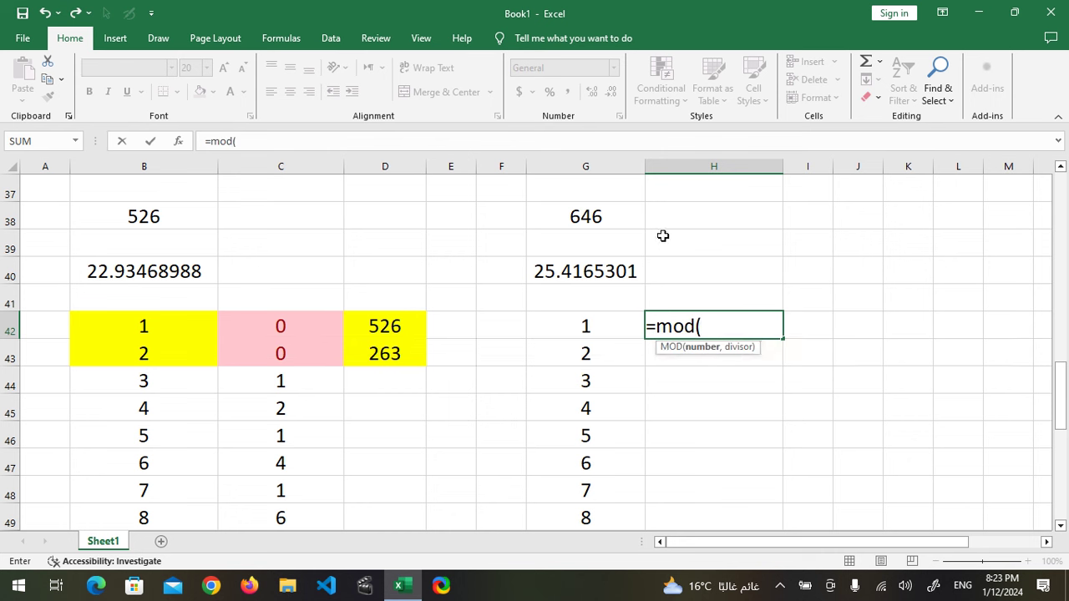
left_click(594, 216)
key("F4")
type(",")
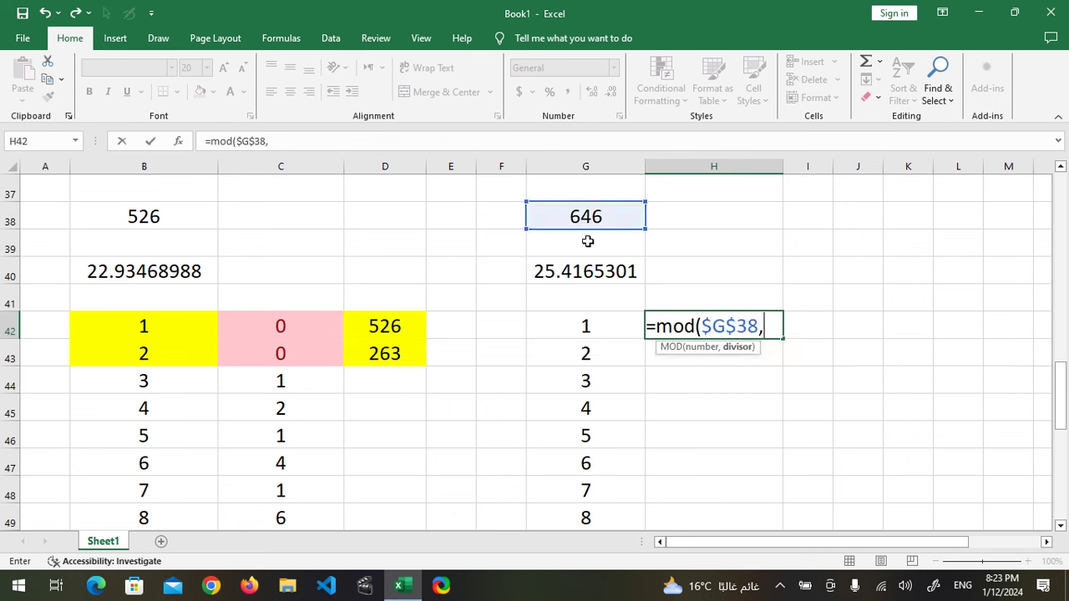
left_click(592, 332)
type(")")
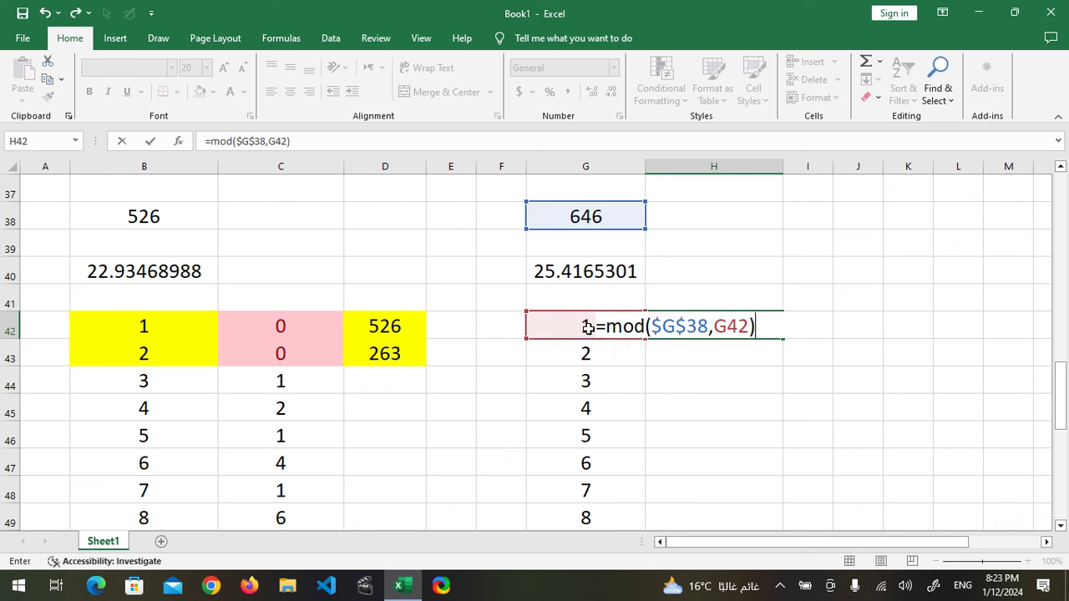
key("Return")
left_click(752, 329)
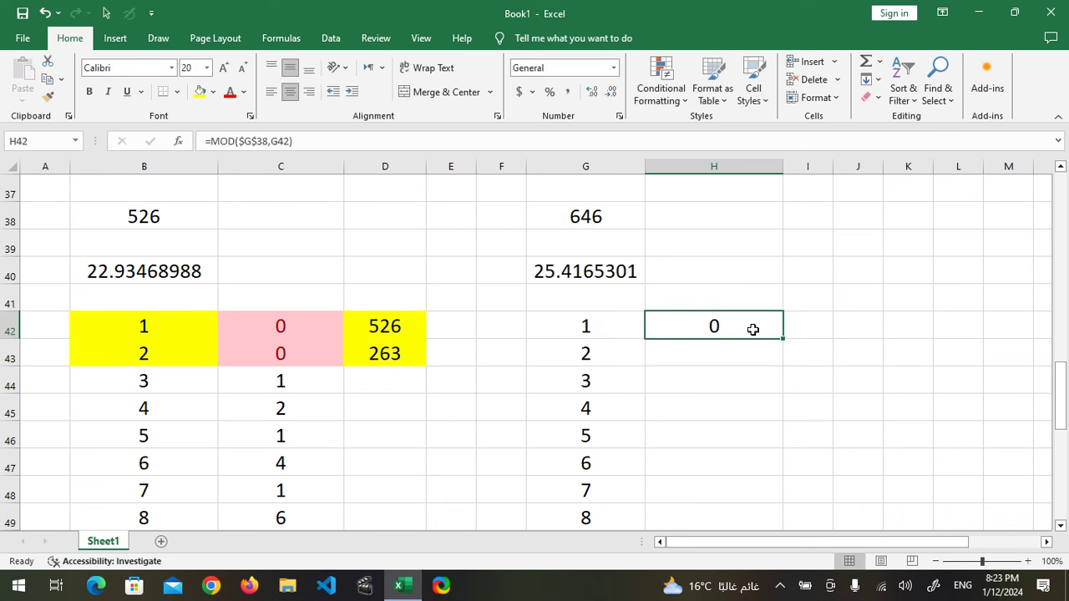
double_click(783, 343)
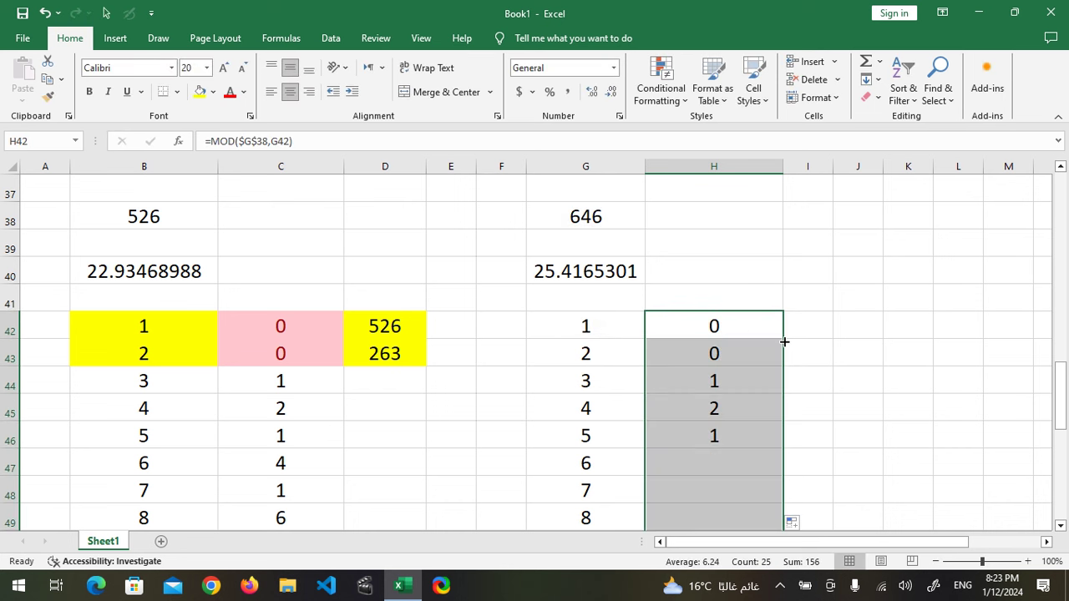
Highlight the remainders of 646 in H42:H66 that equal 0 with Light Red Fill with Dark Red Text.
left_click(701, 340)
key("ctrl+shift+Down")
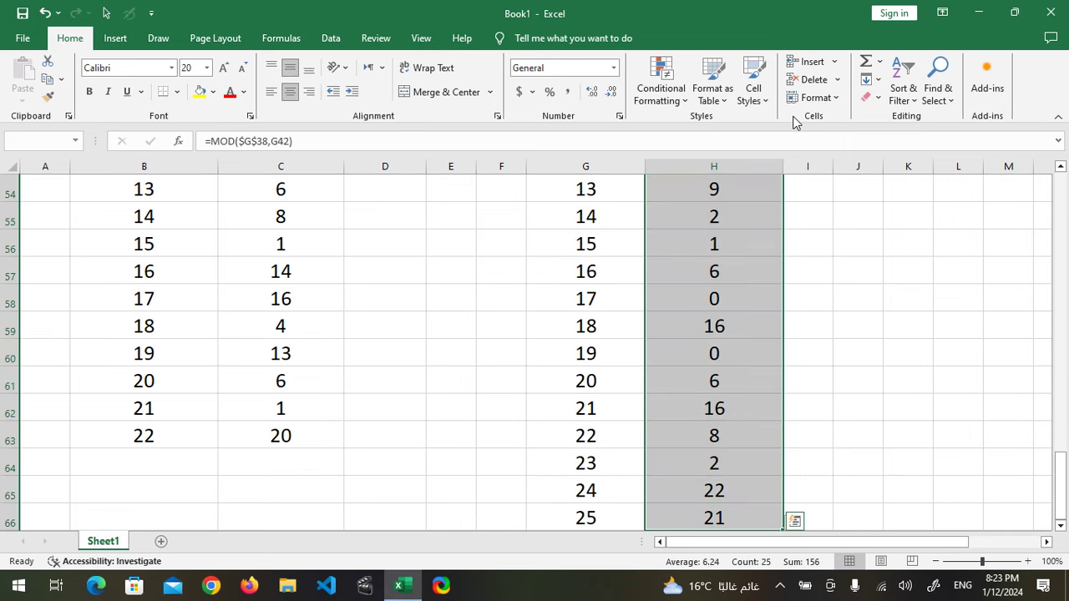
left_click(660, 84)
mouse_move(706, 125)
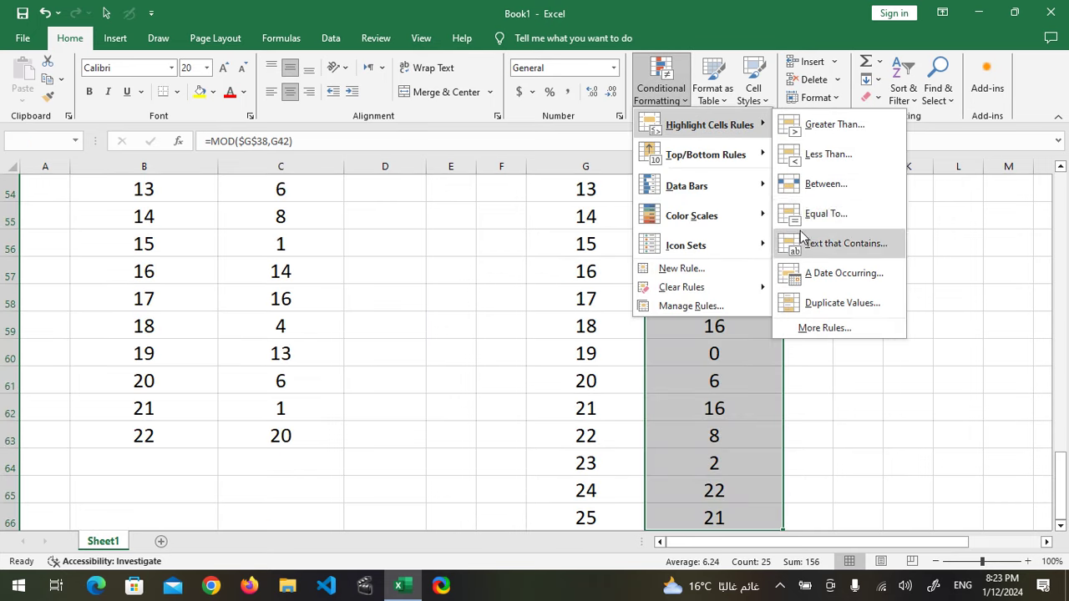
left_click(817, 214)
type("0")
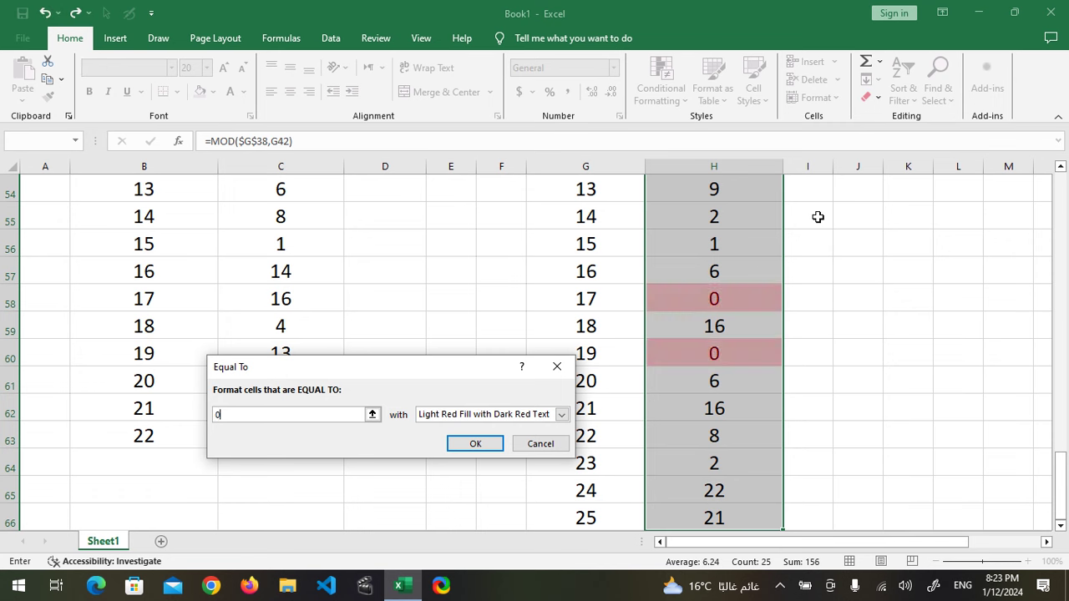
key("Return")
left_click(754, 264)
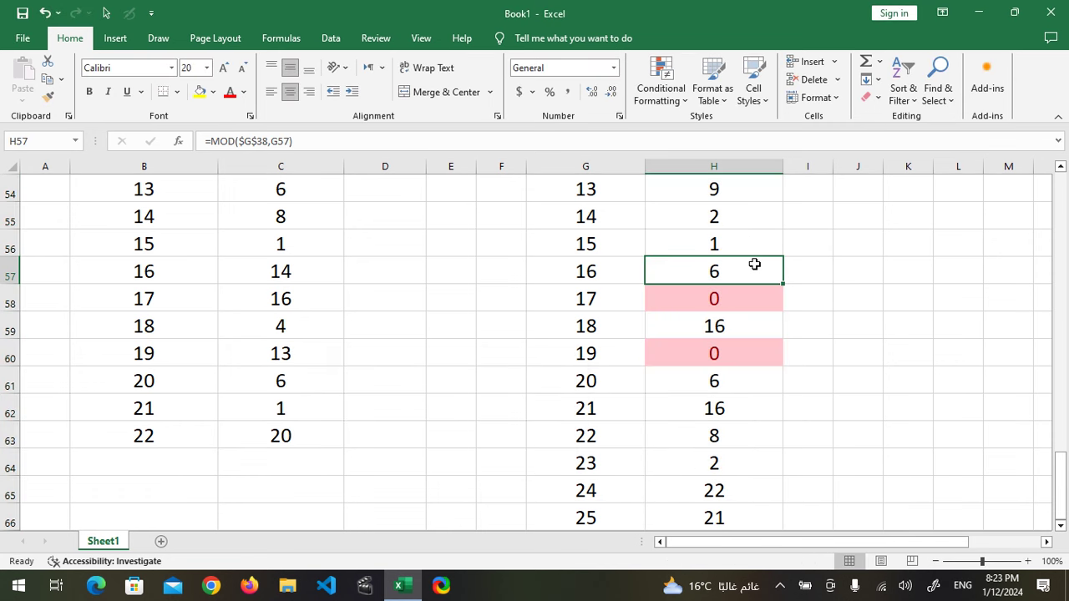
Examine the divisor candidates in column G against the highlighted zero remainders in column H for 646.
key("ctrl+Up")
key("Up")
scroll(754, 264, "up", 1)
key("Down")
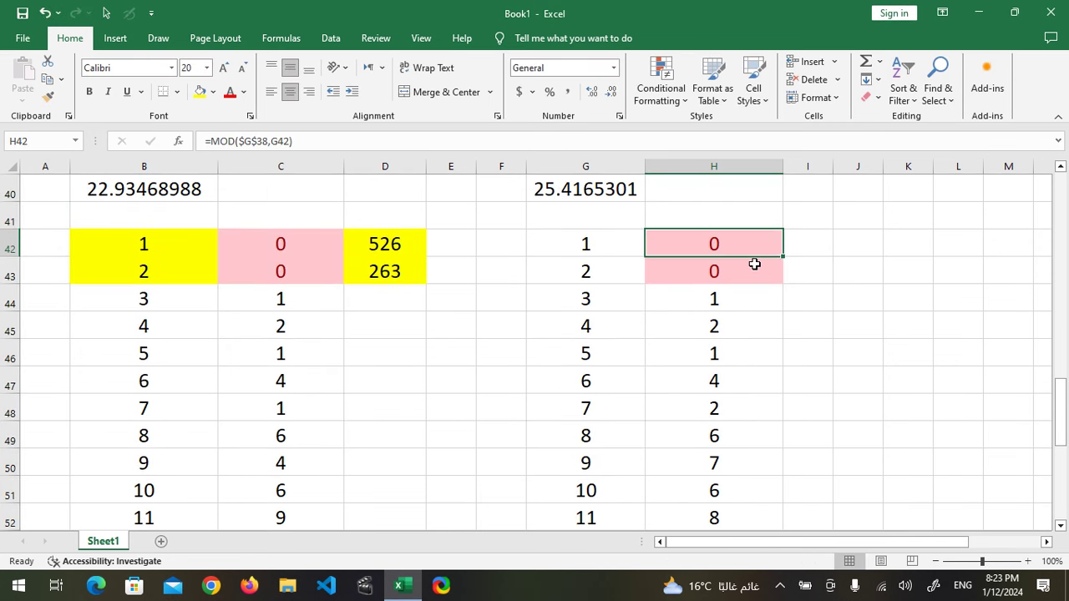
key("Left")
key("Down")
key("Down")
key("Down")
key("Down")
key("Down")
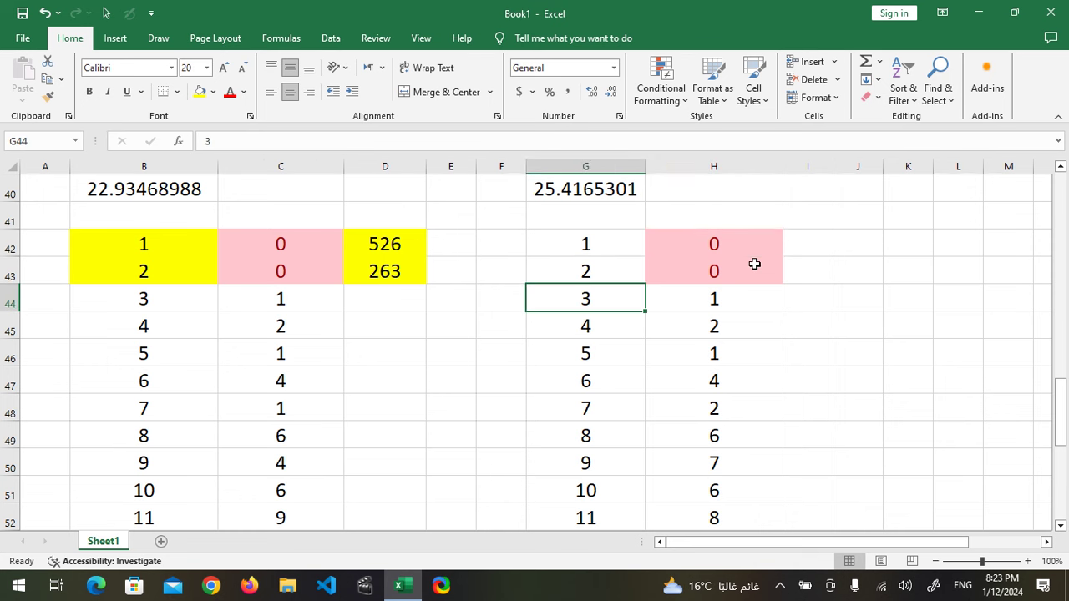
key("Down")
key("Down")
key("Down")
key("Down")
key("Down")
key("Down")
key("Down")
key("Down")
key("Down")
key("Down")
key("Down")
key("Down")
key("Down")
key("Down")
key("Down")
key("Down")
key("Down")
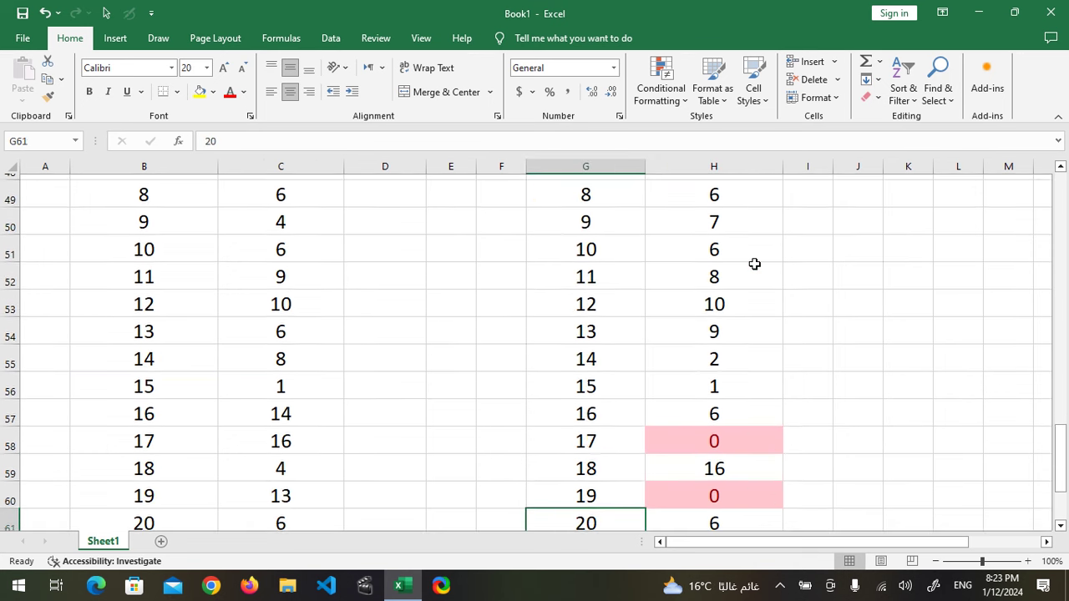
key("Down")
key("Down")
key("Down")
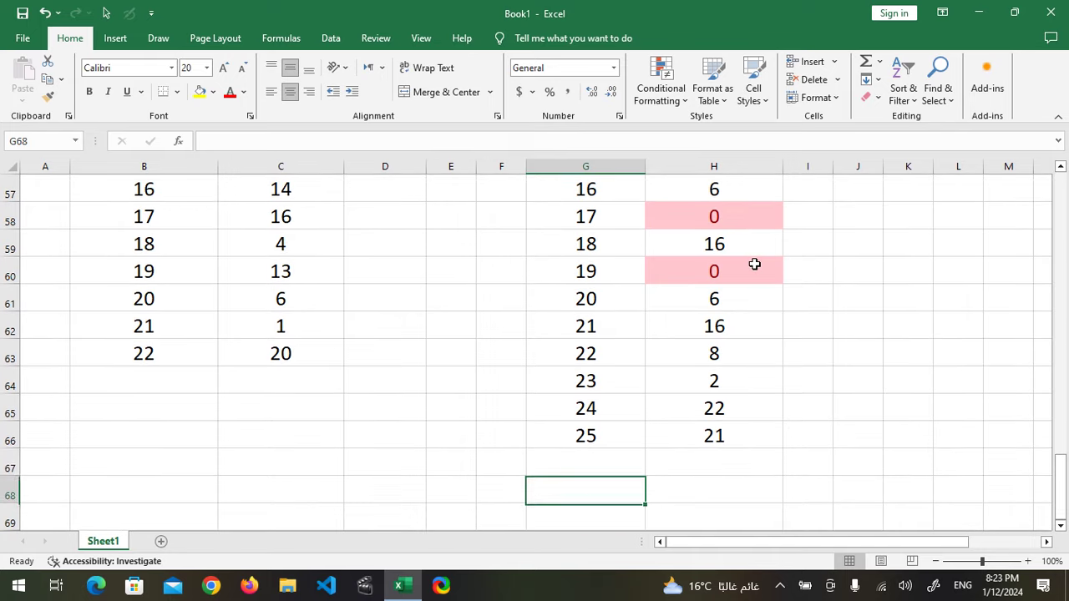
key("Up")
key("Up")
key("Up")
key("Up")
key("Up")
key("Up")
key("Up")
key("Up")
key("Up")
key("Up")
key("Up")
key("Up")
key("Up")
key("Up")
key("Up")
key("Up")
key("Up")
key("Up")
key("Up")
key("Up")
key("Up")
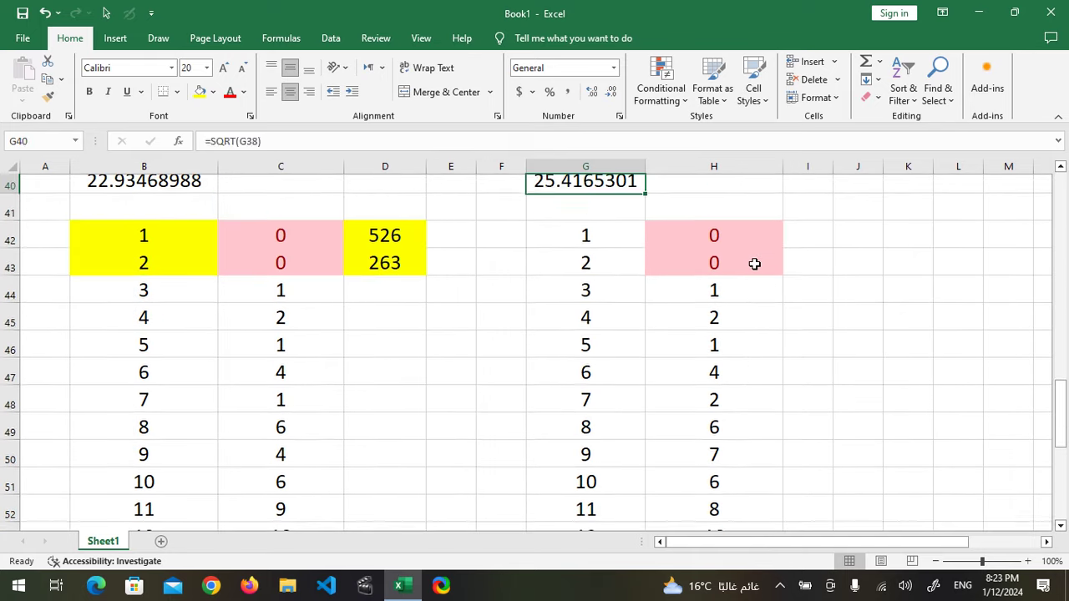
Enter the first two divisors of 646, 1 and 2, in cells J42 and J43.
key("Down")
key("Down")
key("Down")
key("Right")
key("Right")
key("Right")
key("Up")
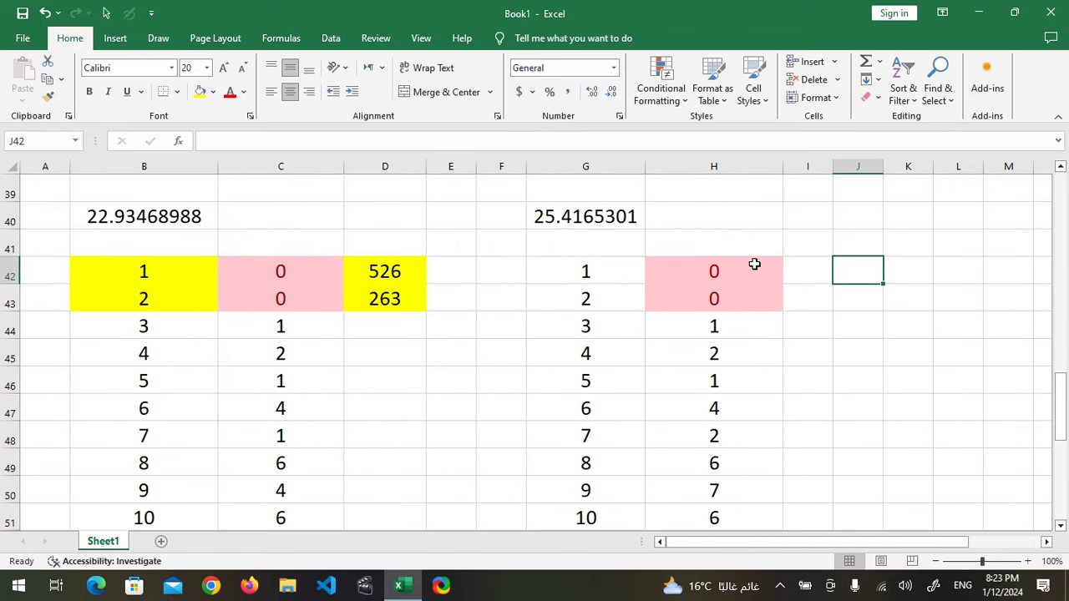
type("1")
key("Return")
type("2")
key("Return")
Check the lower part of the remainder list of 646 for further highlighted zeros.
key("Down")
key("Down")
key("Down")
key("Down")
key("Down")
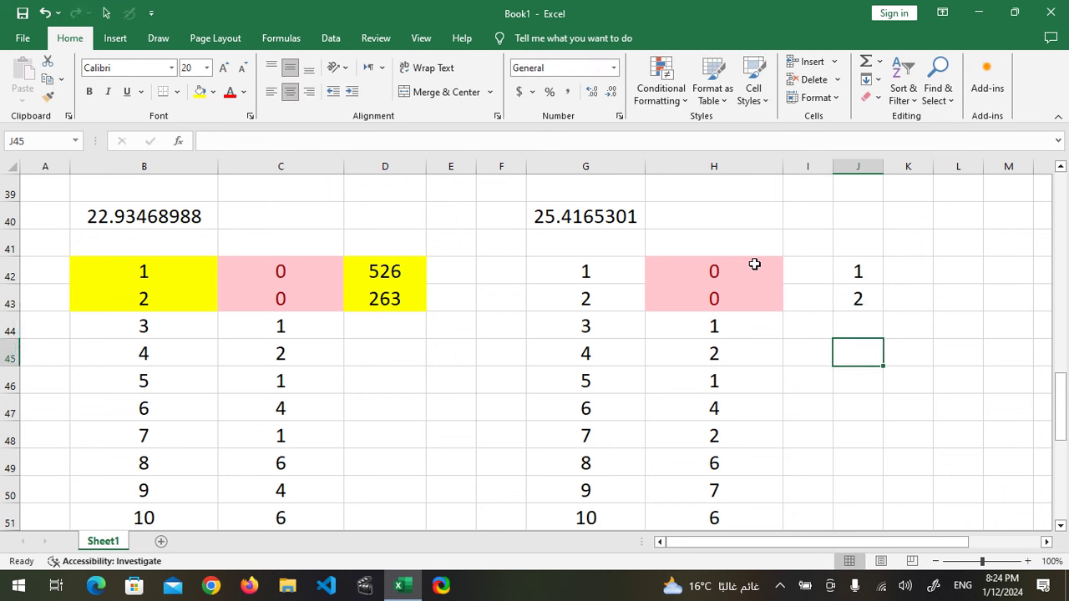
key("Down")
key("Down")
key("Down")
key("Down")
key("Down")
key("Down")
key("Down")
key("Down")
key("Down")
key("Down")
key("Down")
key("Down")
key("Down")
key("Down")
key("Down")
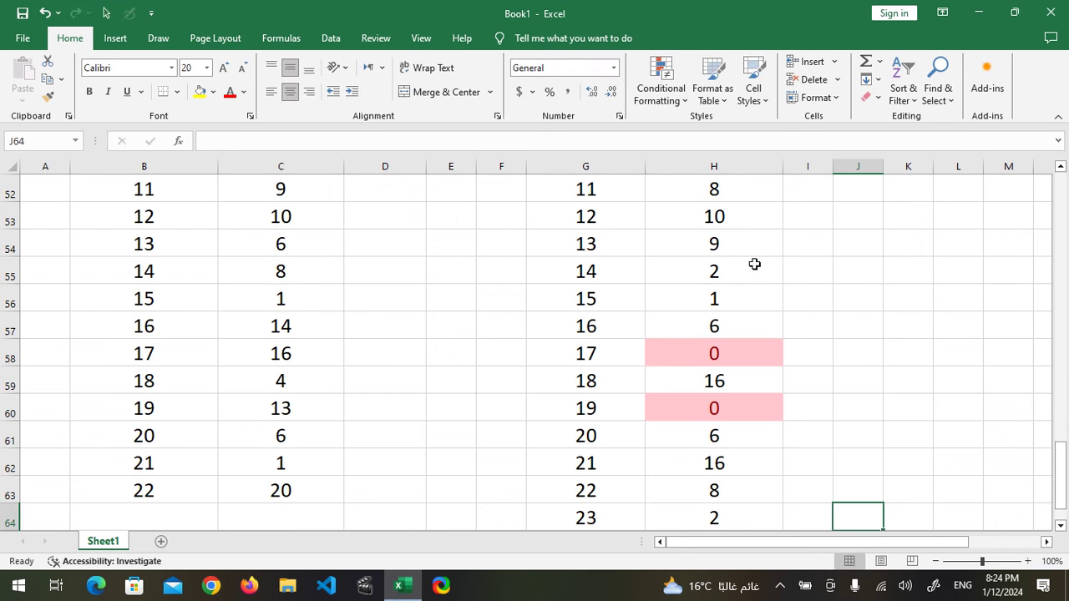
key("Down")
key("Down")
key("Down")
key("Down")
key("Down")
key("Down")
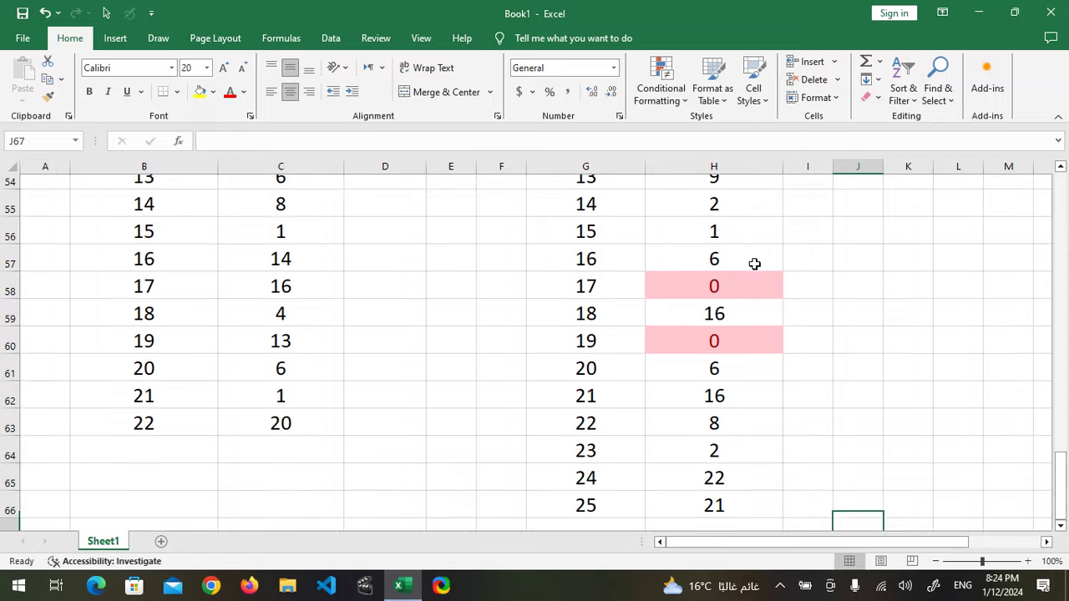
Add the divisors 17 and 19 of 646 in cells J44 and J45.
key("ctrl+Up")
key("Up")
key("Up")
key("Down")
key("Down")
key("Down")
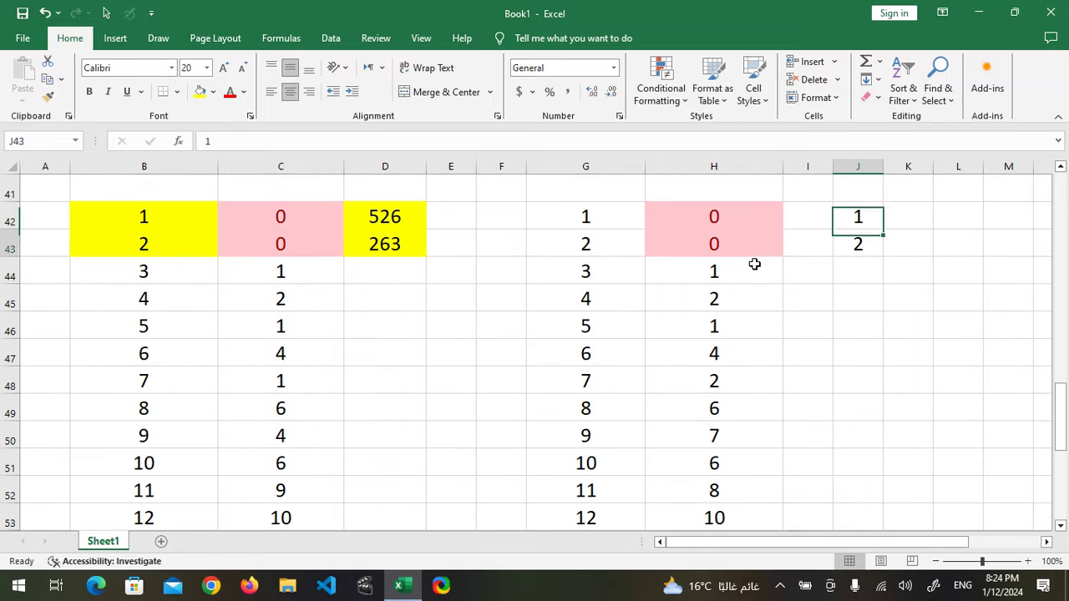
type("17")
key("Return")
type("1")
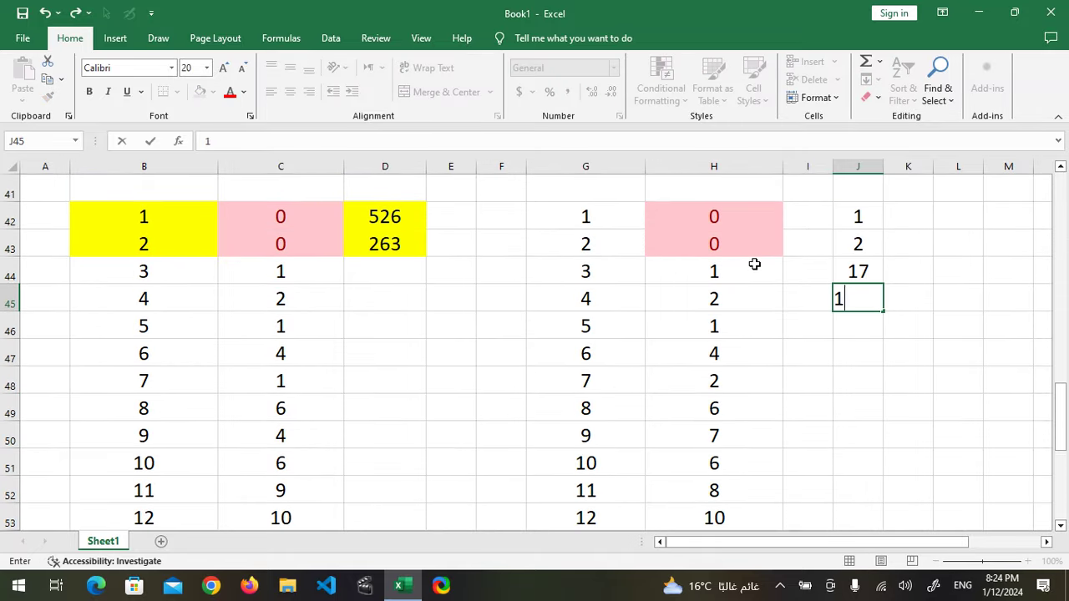
key("Return")
Select cell K42 beside the listed divisors of 646 and widen column K.
key("Up")
key("Up")
key("Up")
key("Up")
key("Up")
key("Up")
key("Up")
key("Up")
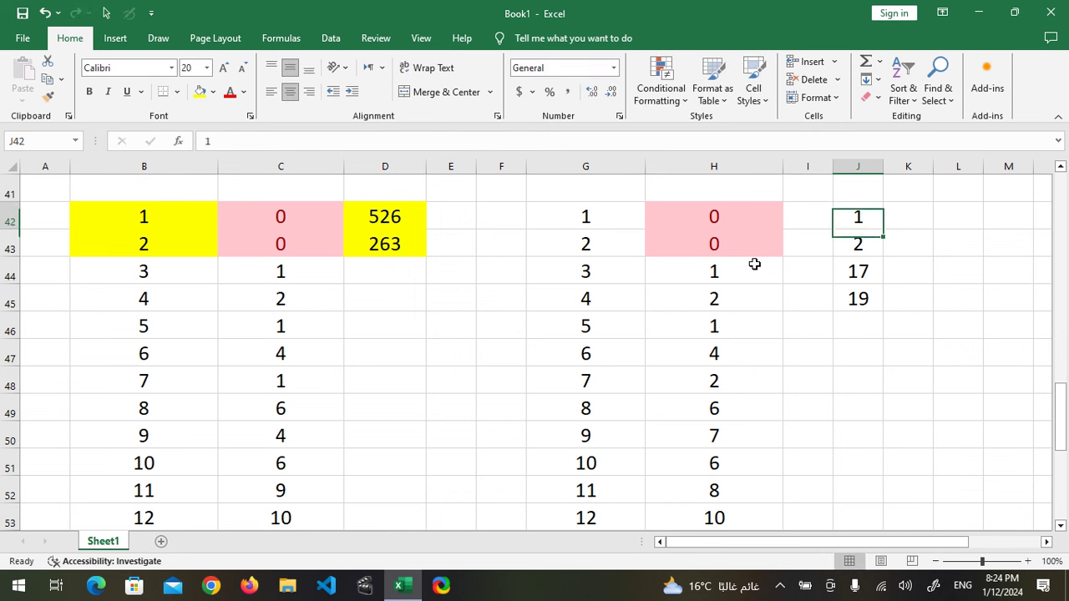
key("Up")
key("Up")
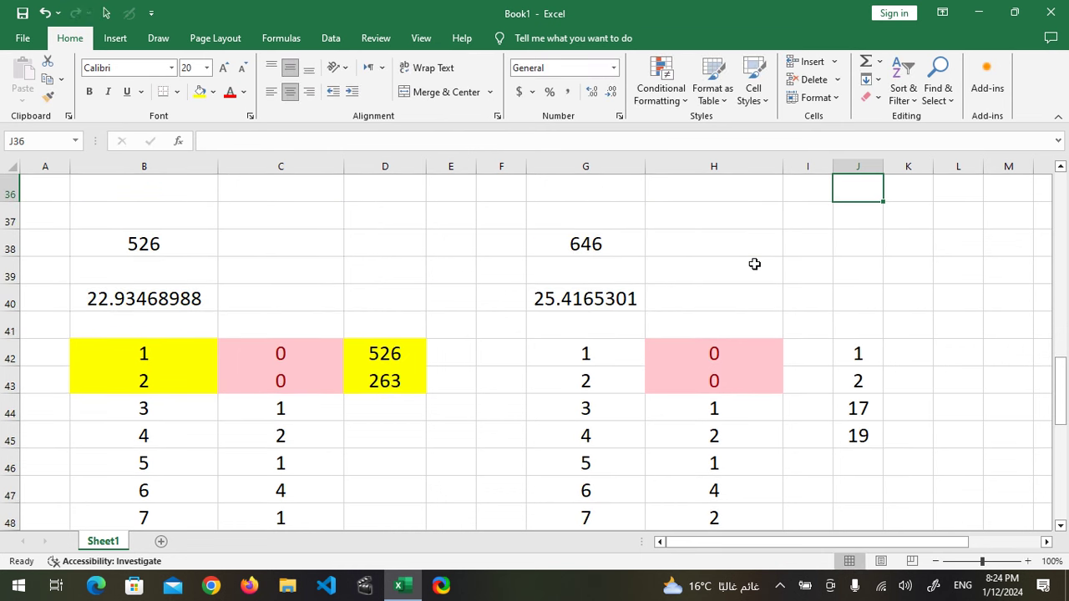
left_click(894, 349)
left_click_drag(935, 169, 969, 168)
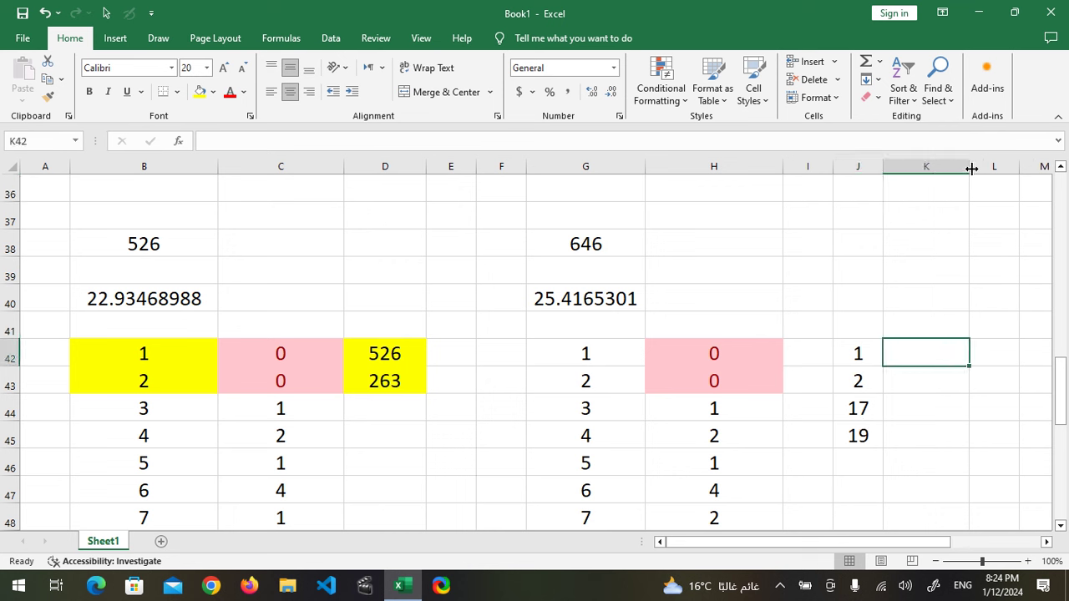
Calculate the paired divisors of 646 with =$G$38/J42 in cell K42 and fill the formula down to K45.
type("=")
left_click(612, 239)
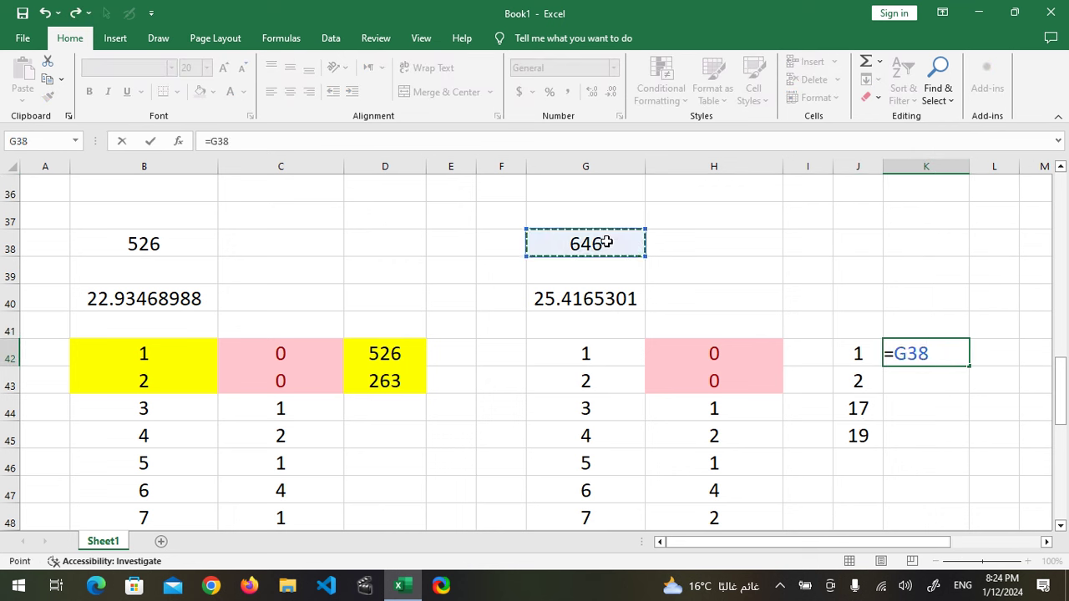
key("F4")
type("/")
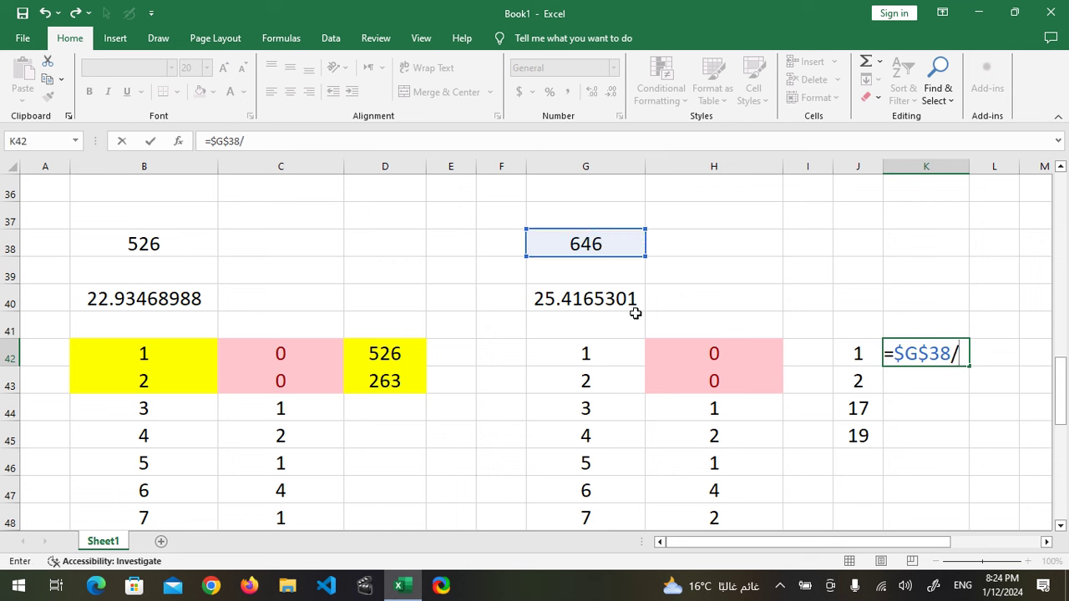
left_click(864, 353)
key("Return")
left_click(952, 354)
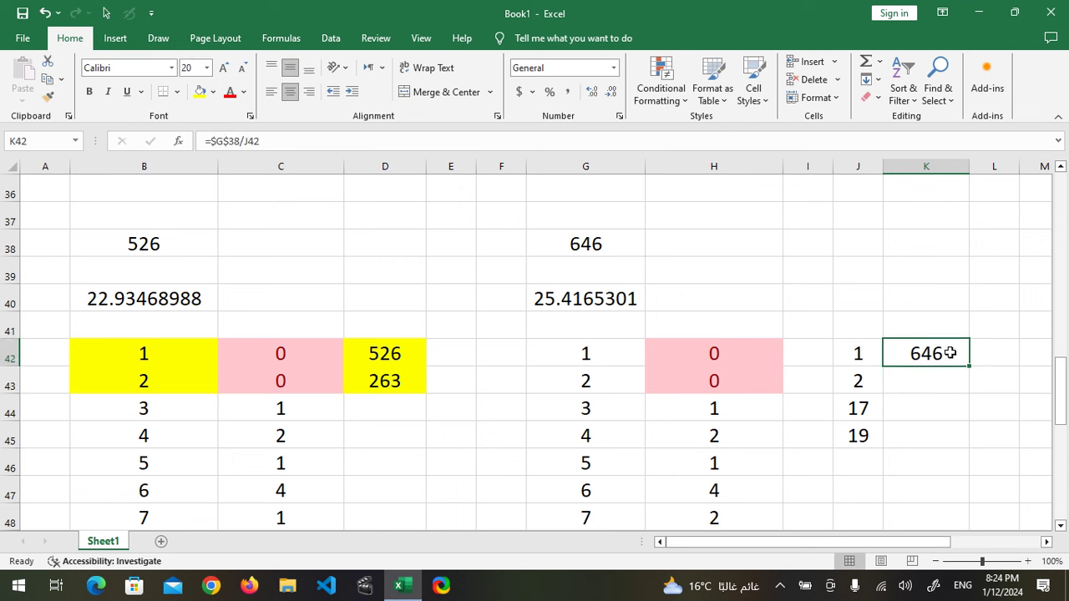
left_click_drag(969, 366, 973, 458)
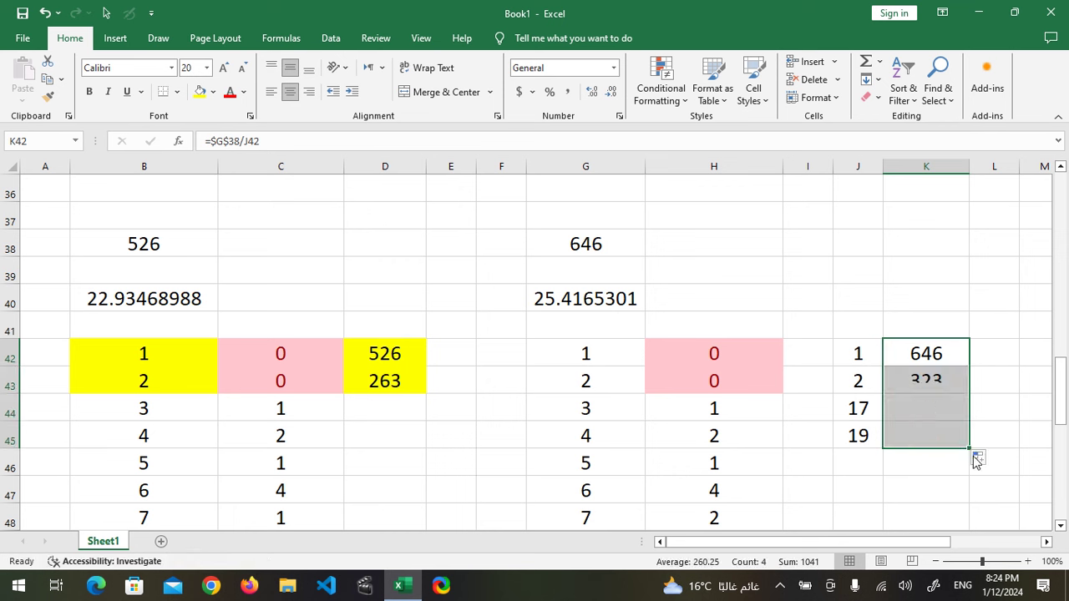
left_click(842, 292)
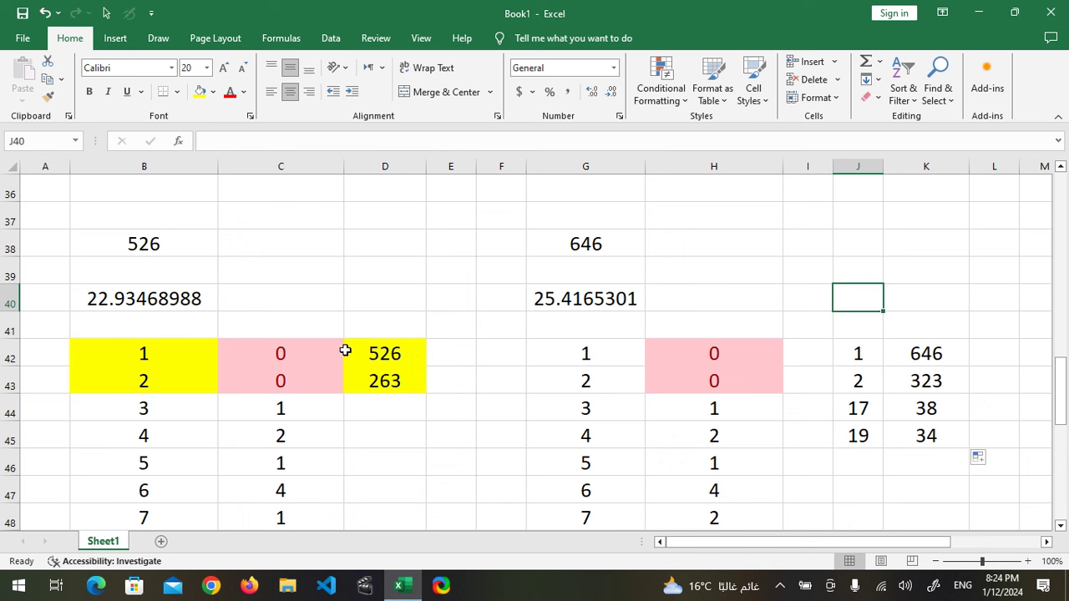
Fill the divisor pairs of 646 in J42:K45 with yellow.
left_click(877, 353)
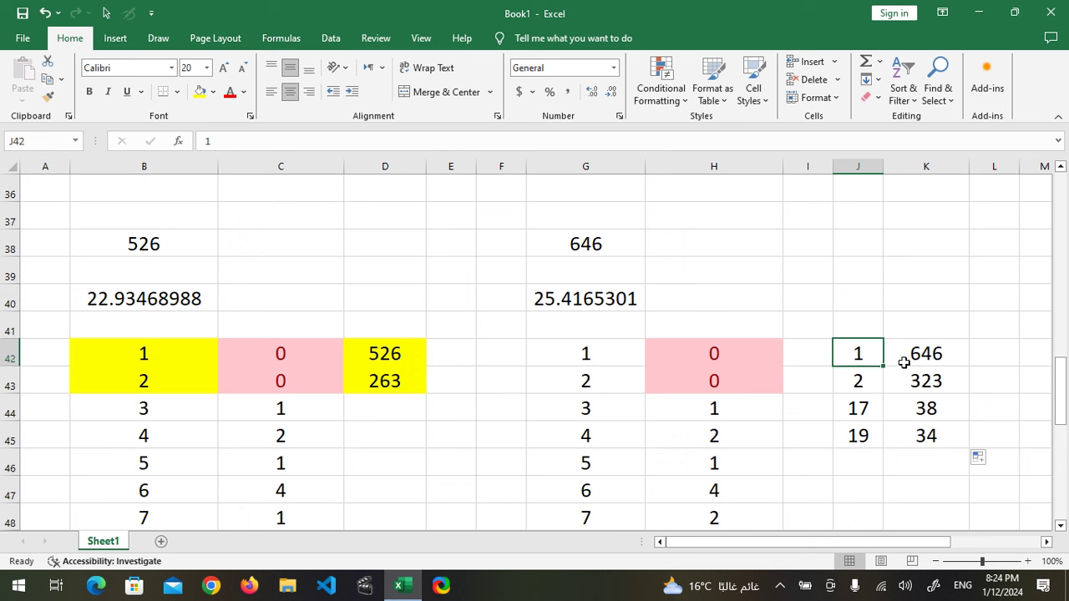
left_click_drag(903, 362, 952, 441)
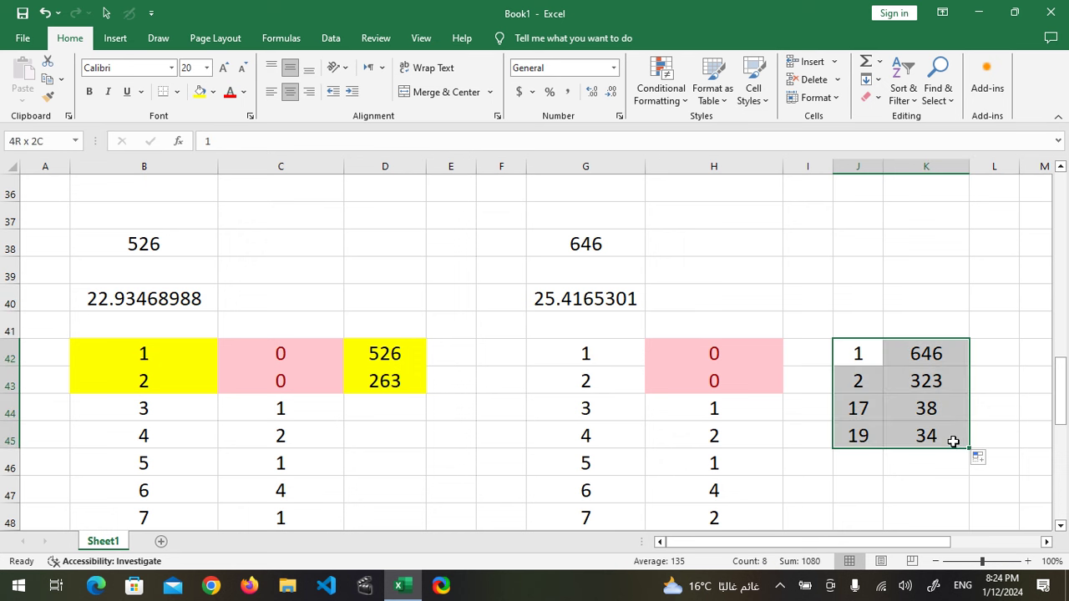
left_click(198, 94)
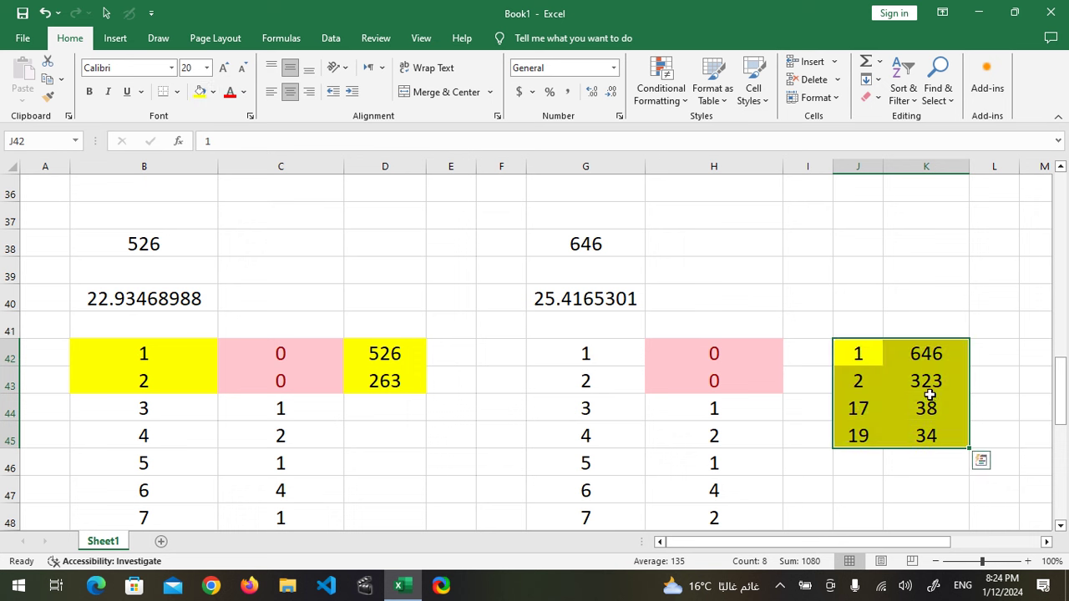
Mark the greatest common divisor 2 in cells J43 and B43 with a light blue theme fill.
left_click(856, 380)
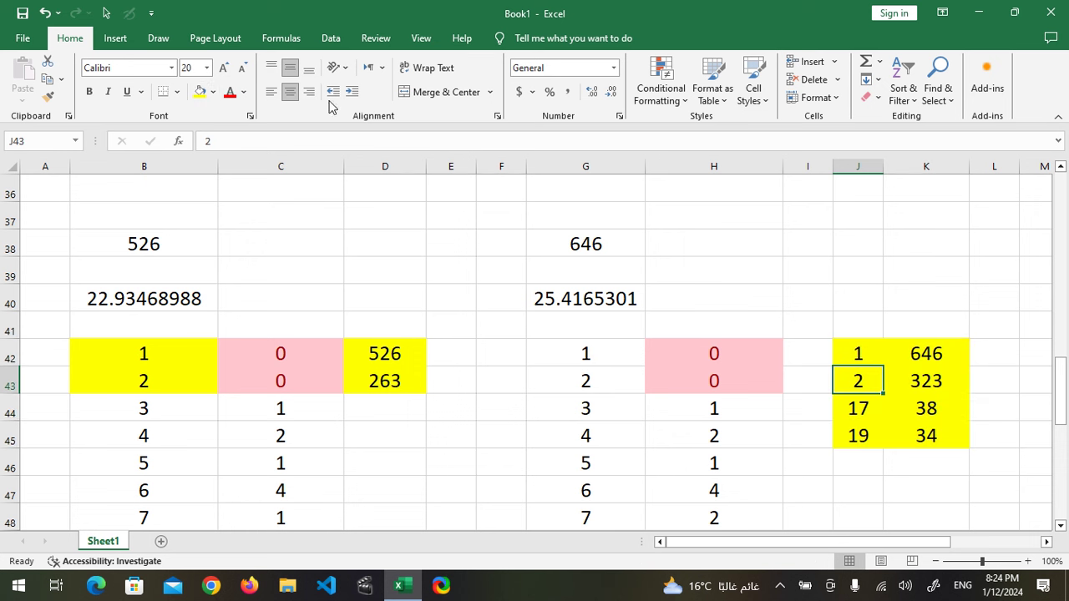
left_click(213, 92)
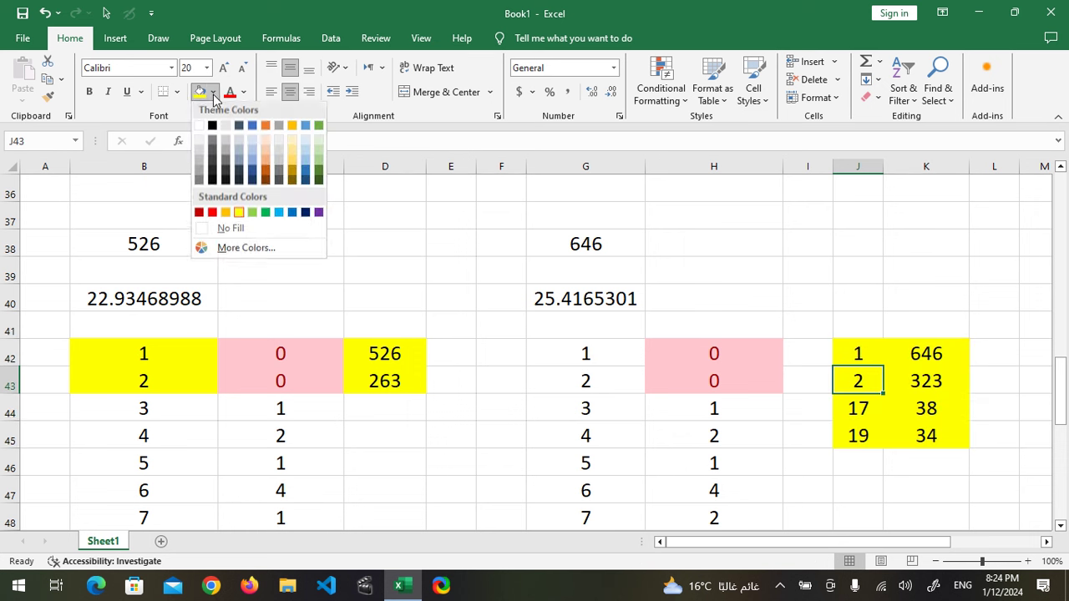
left_click(252, 166)
left_click(146, 383)
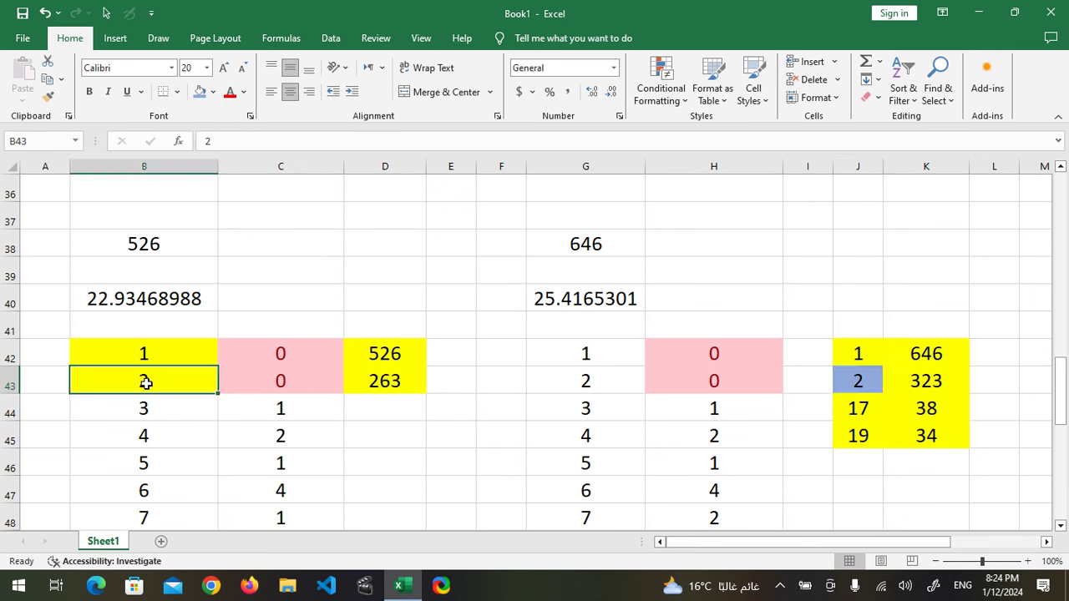
left_click(201, 92)
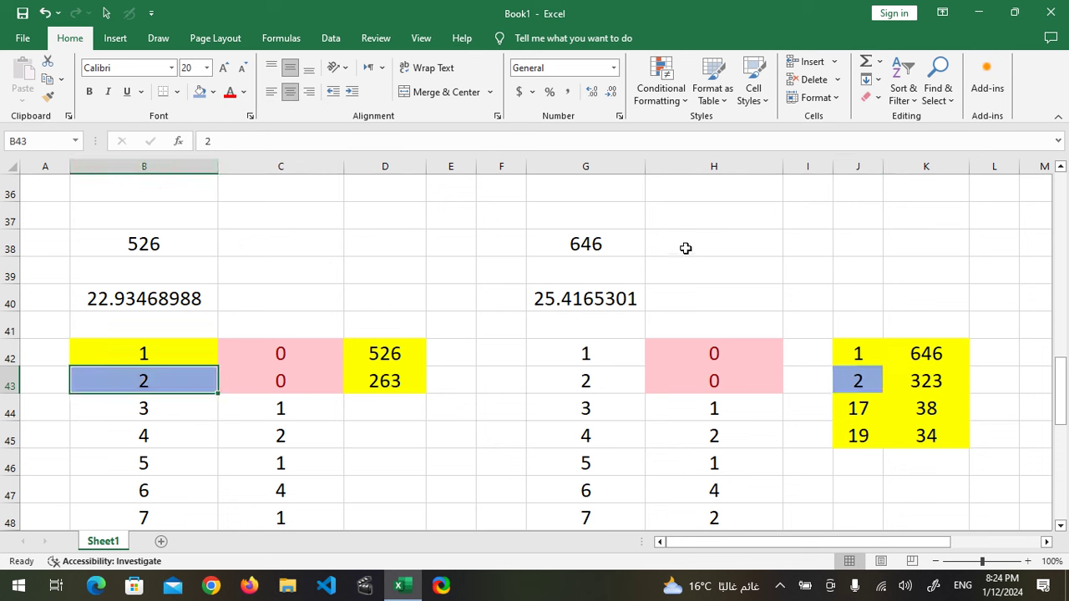
Calculate the greatest common divisor of 646 and 526 in cell H38 with =GCD(G38,B38).
left_click(728, 244)
type("=")
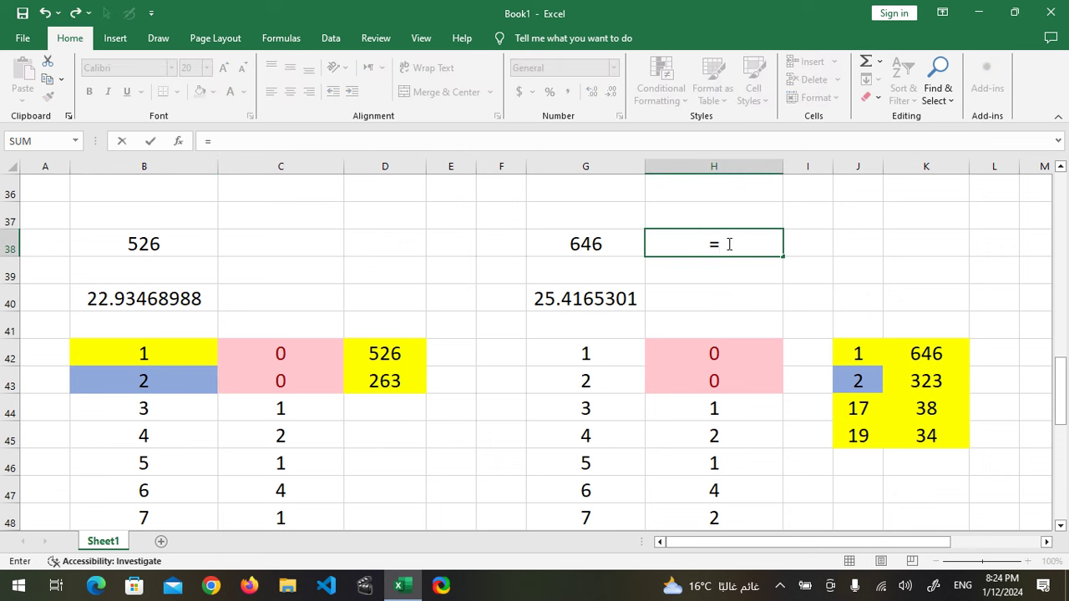
type("gcd(")
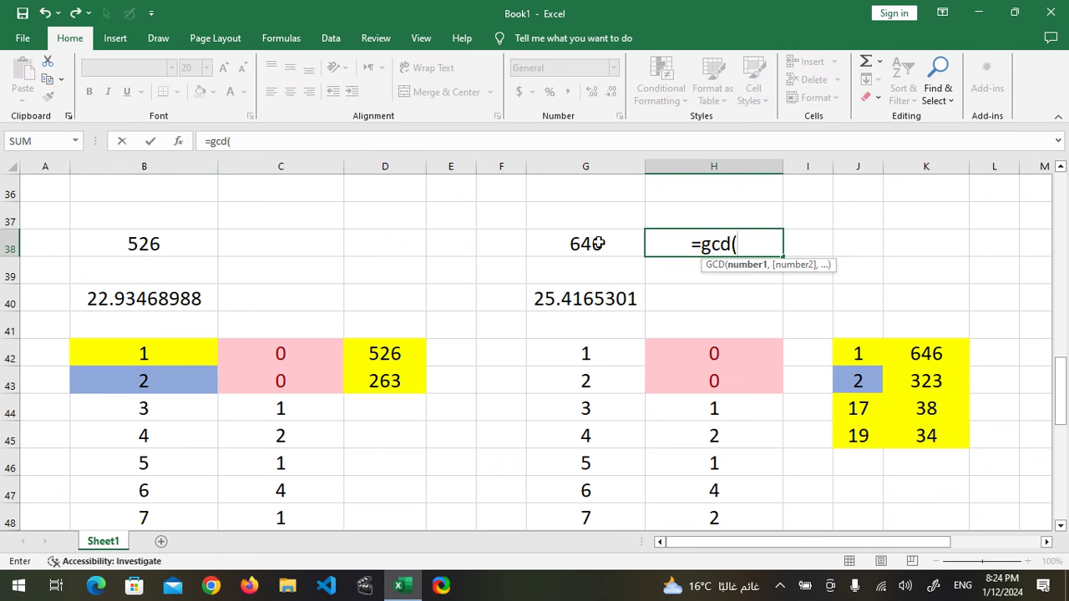
left_click(598, 243)
type(",")
left_click(140, 243)
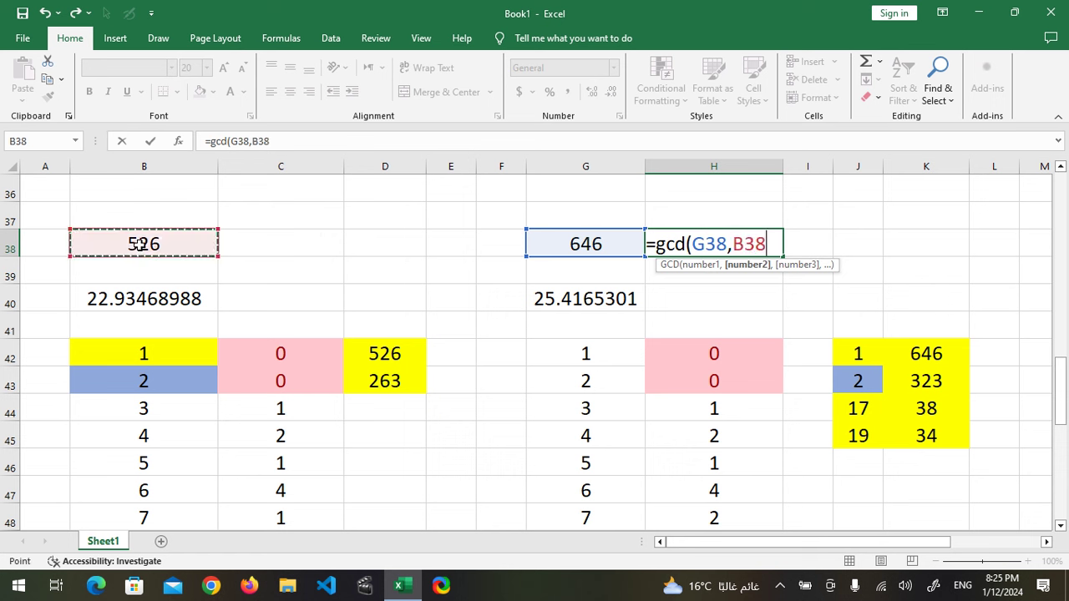
type(")")
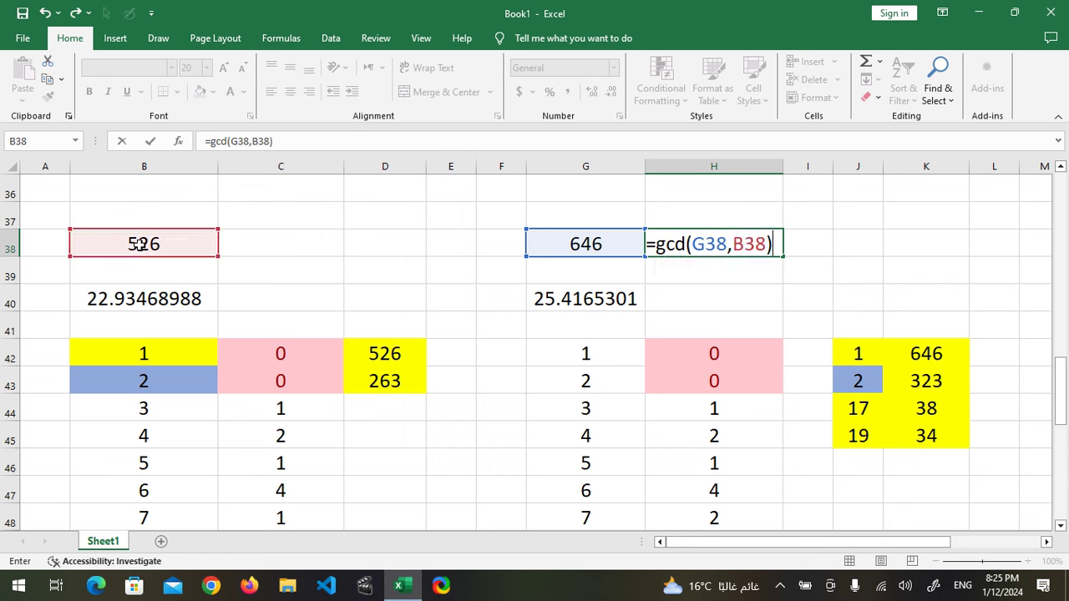
key("Return")
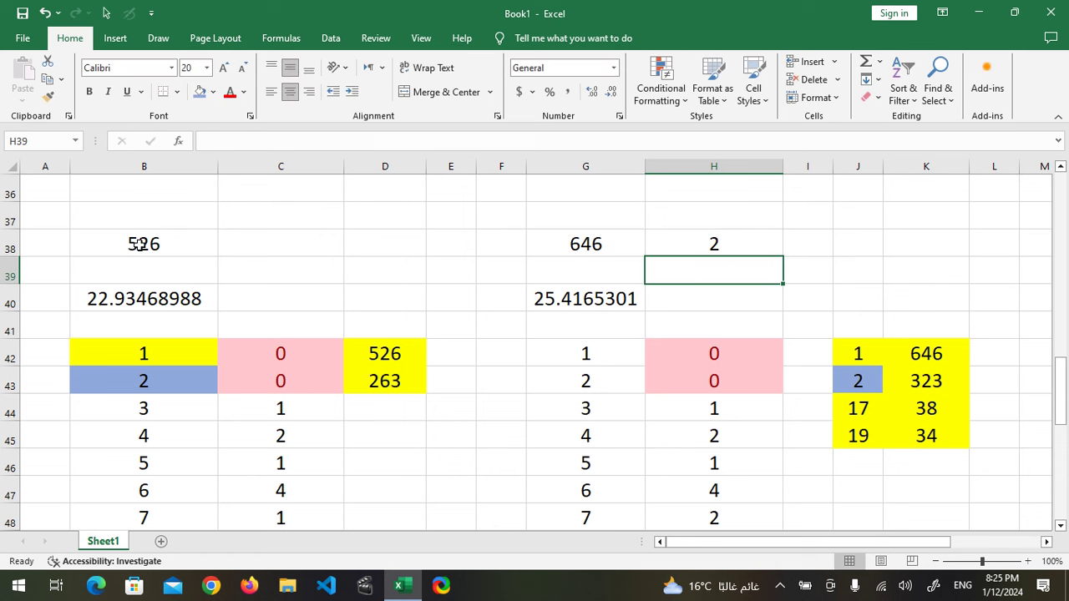
Calculate the least common multiple of 526 and 646 in cell C37 with =B38*G38/2 and give it the light blue fill.
left_click(289, 214)
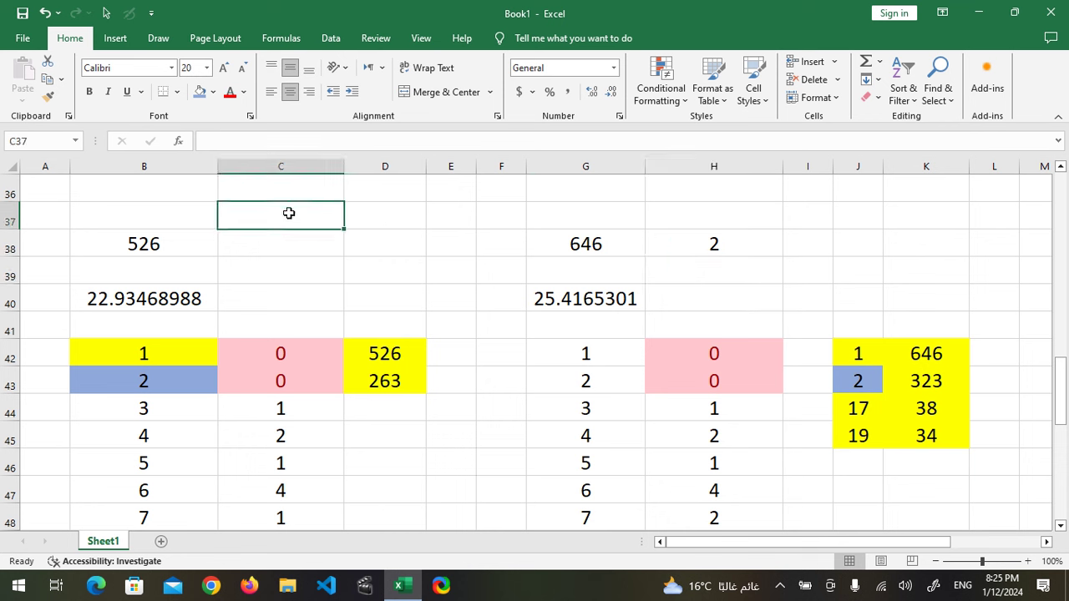
type("=")
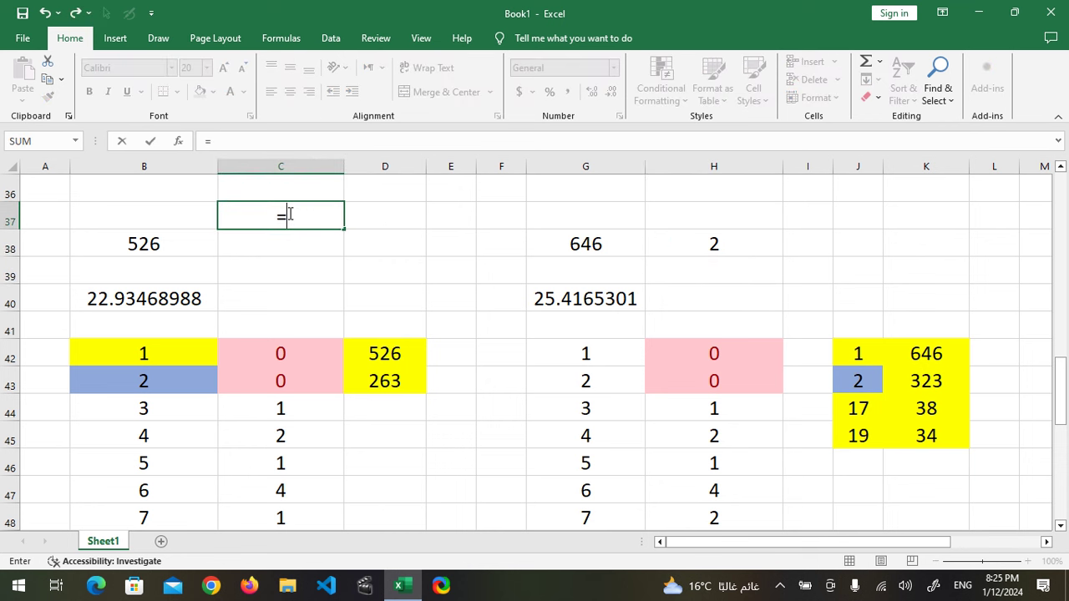
left_click(141, 243)
type("*")
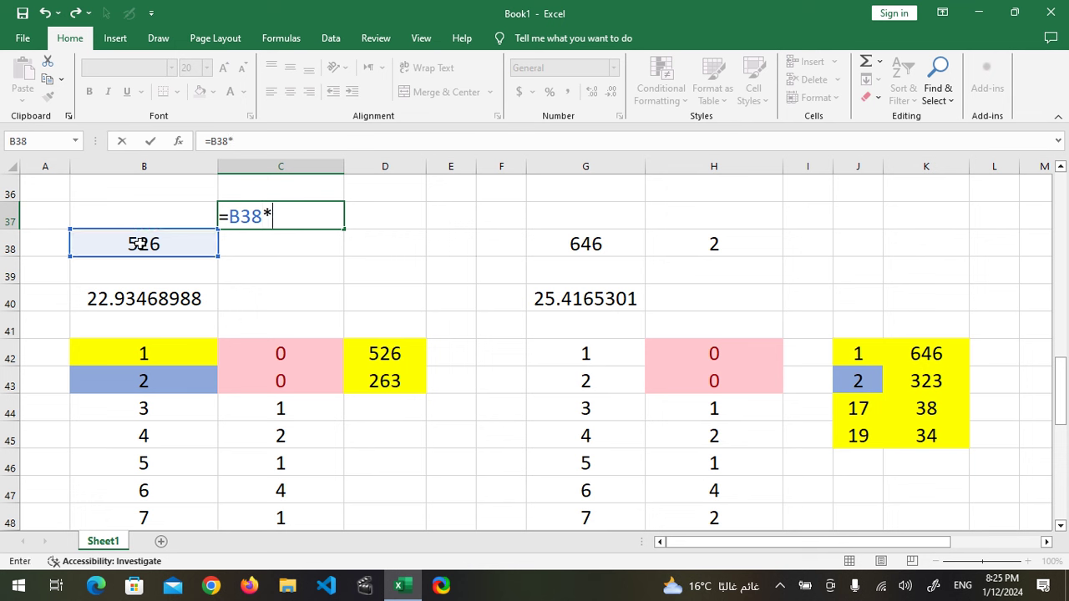
left_click(587, 243)
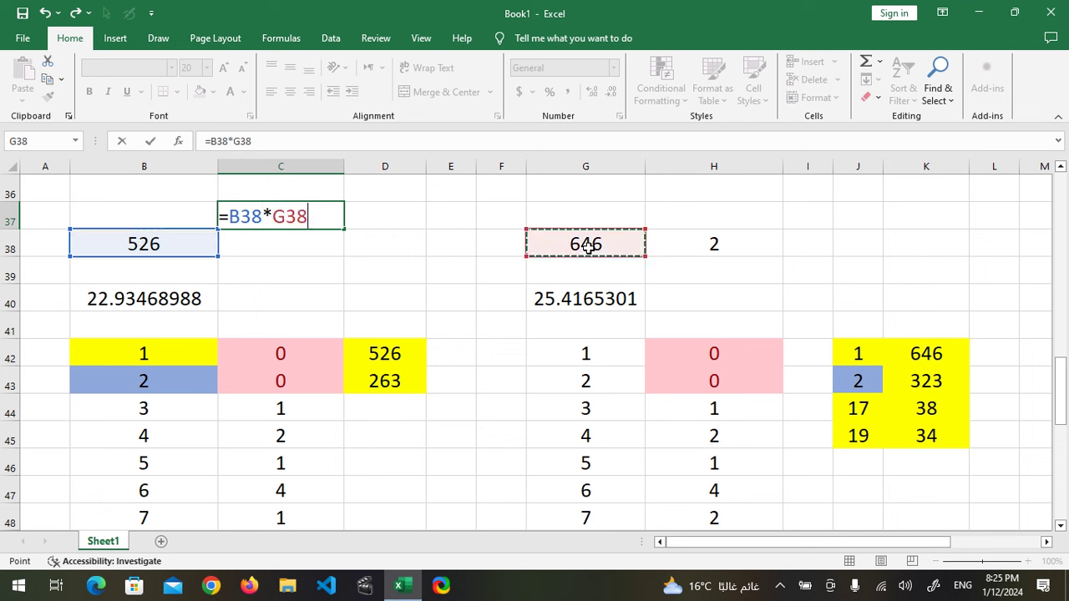
type("/2")
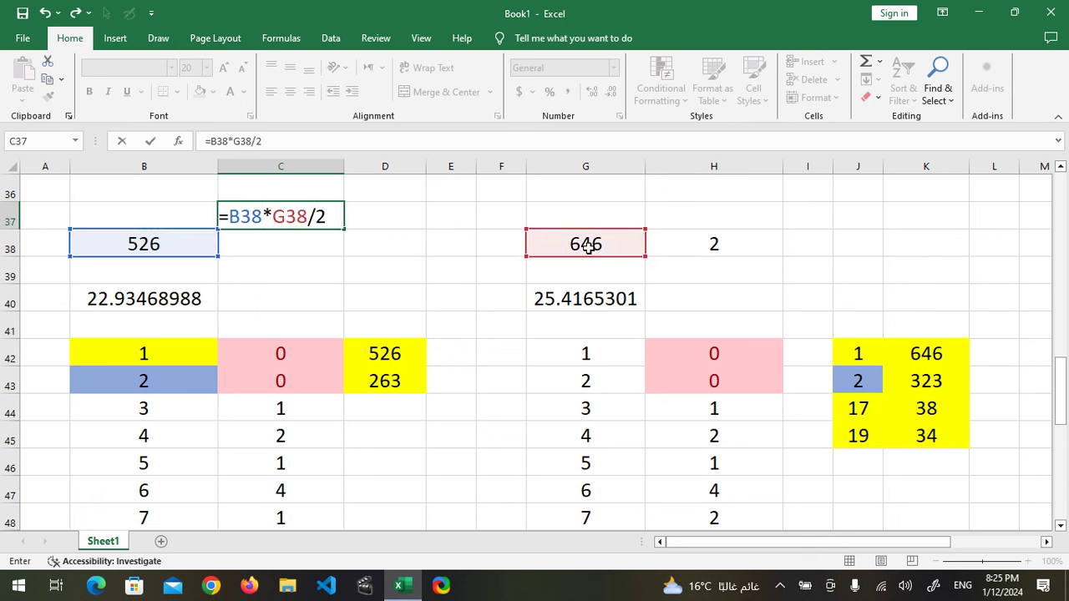
key("Return")
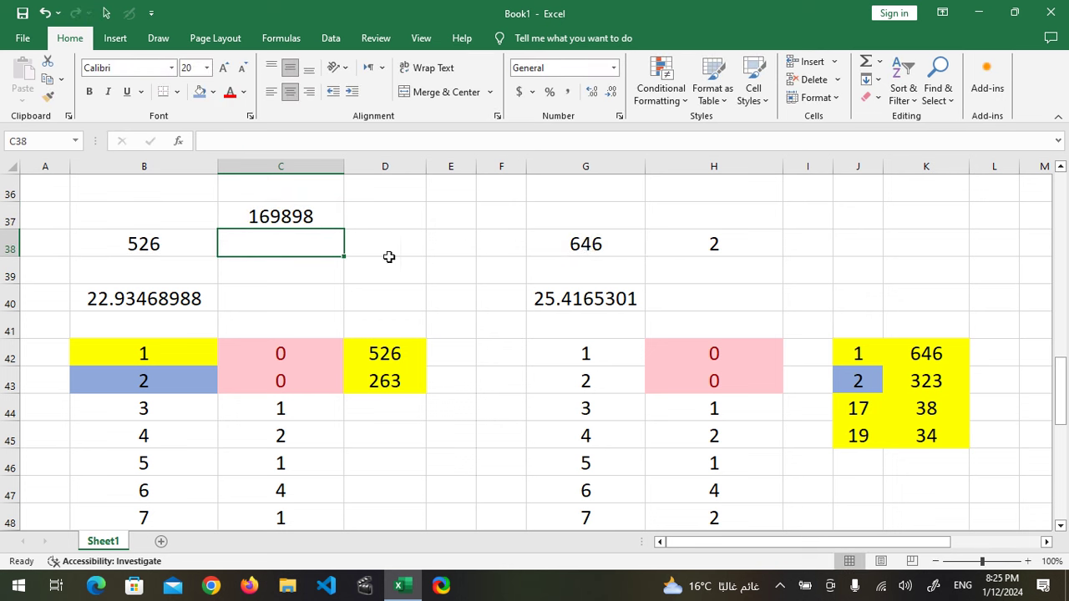
left_click(300, 212)
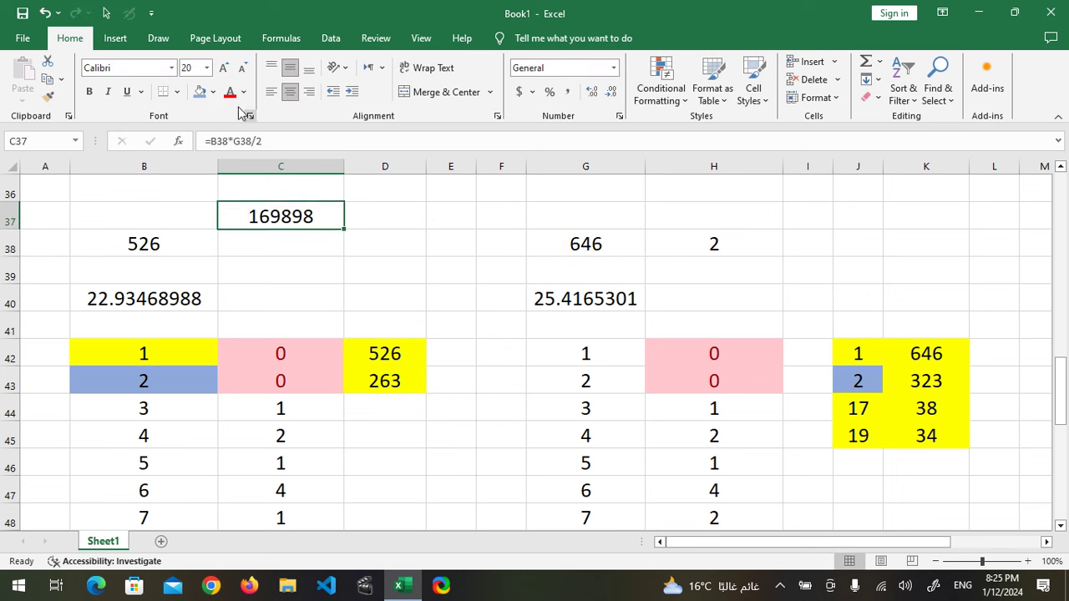
left_click(202, 93)
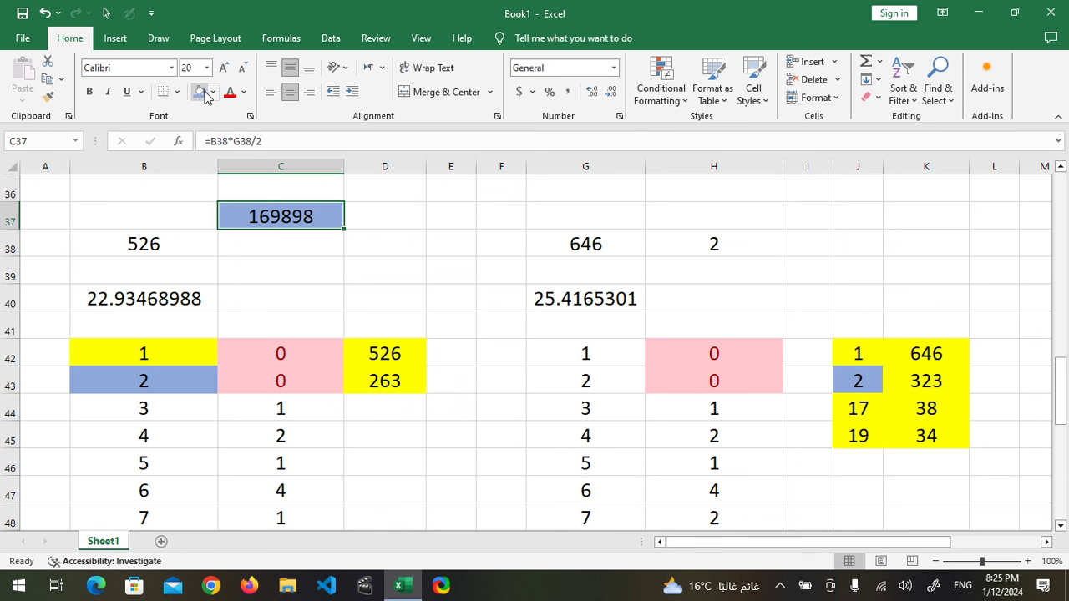
Enter 2 in cell D37, label it GCD in D36, and label the least common multiple LCM in C36.
key("Down")
key("Right")
key("Right")
key("Left")
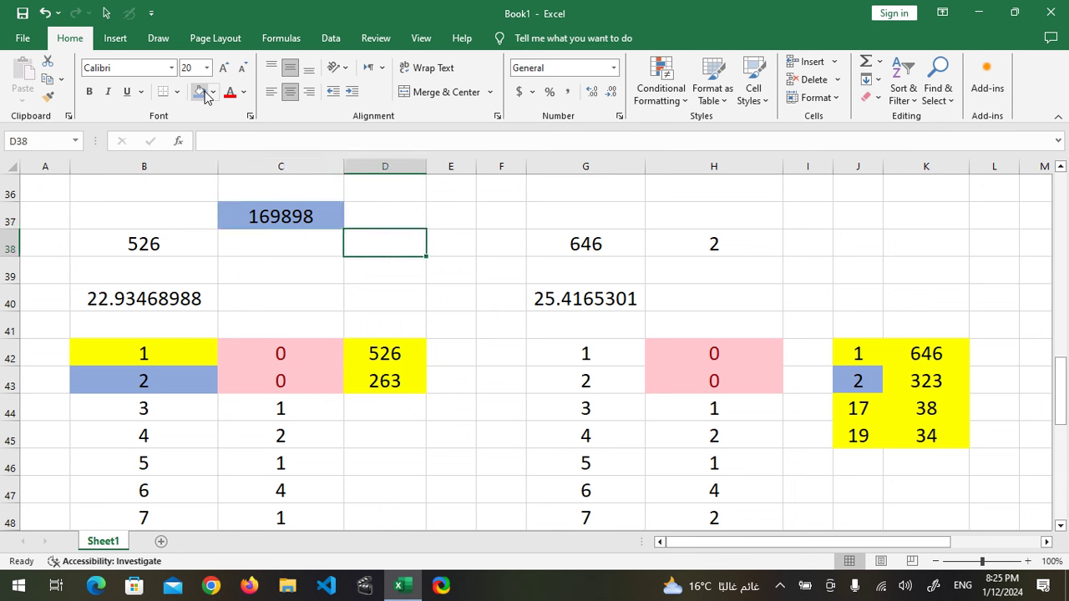
key("Up")
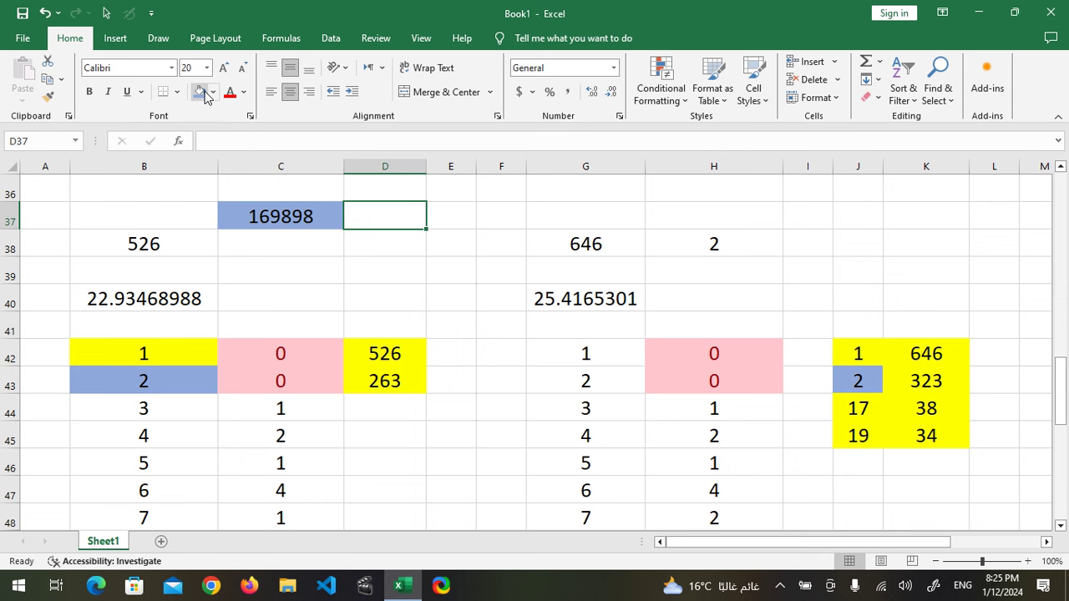
type("2")
key("Up")
type("GCD")
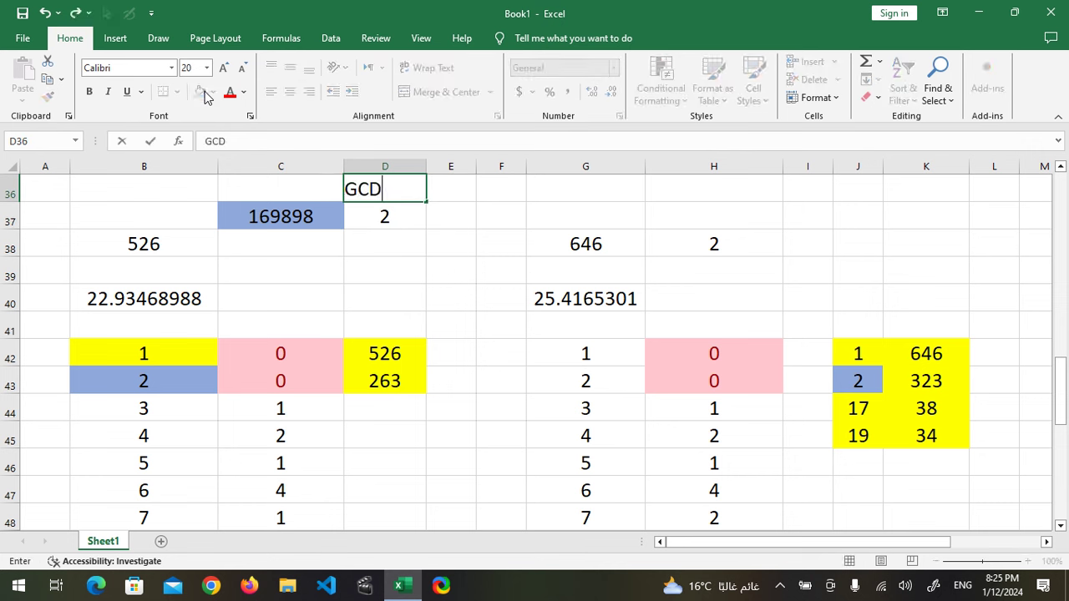
key("Left")
type("LC")
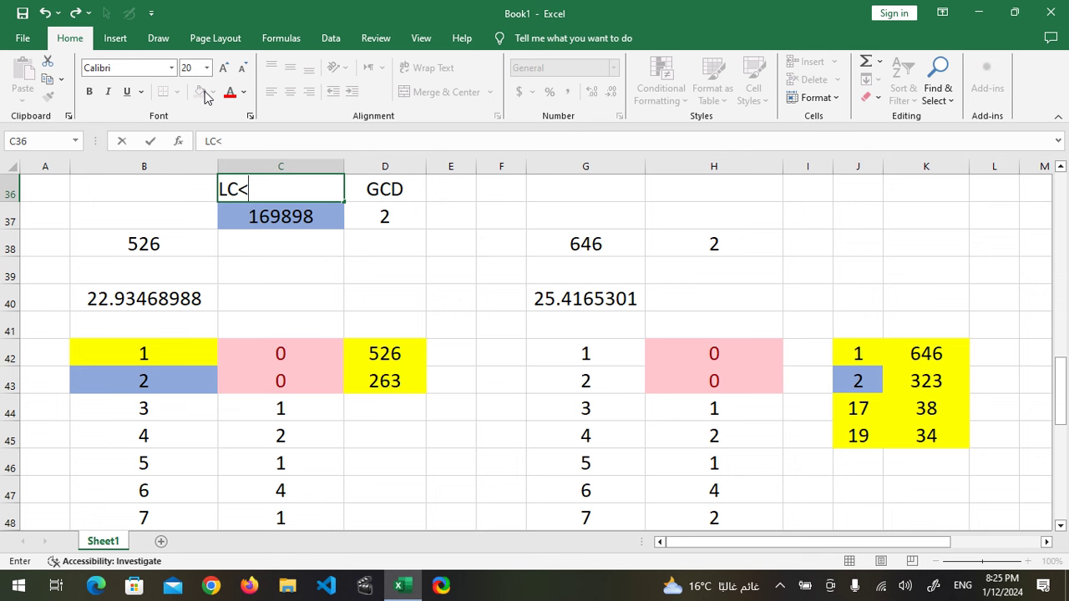
type("M")
key("Return")
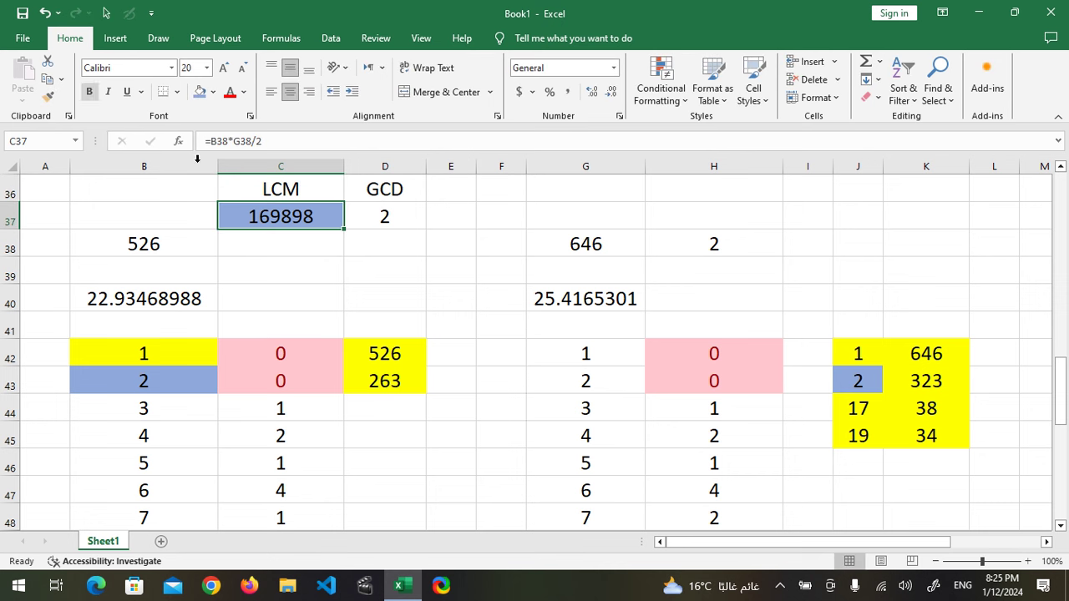
left_click(345, 265)
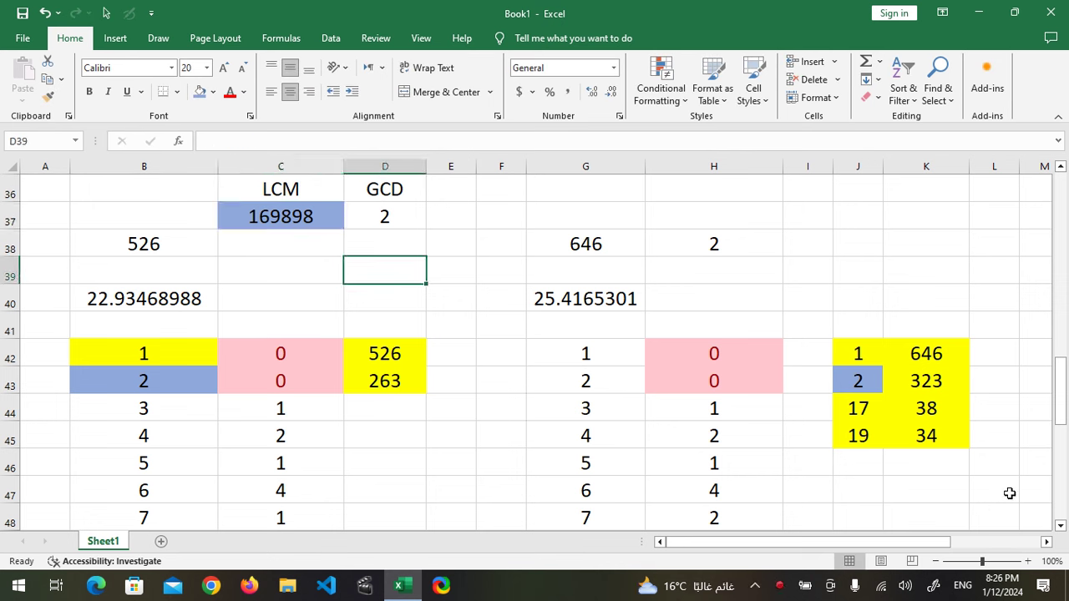
Handwrite the numbers 24 and 30 in blue ink, spaced well apart, in the empty area around row 70.
left_click(1059, 525)
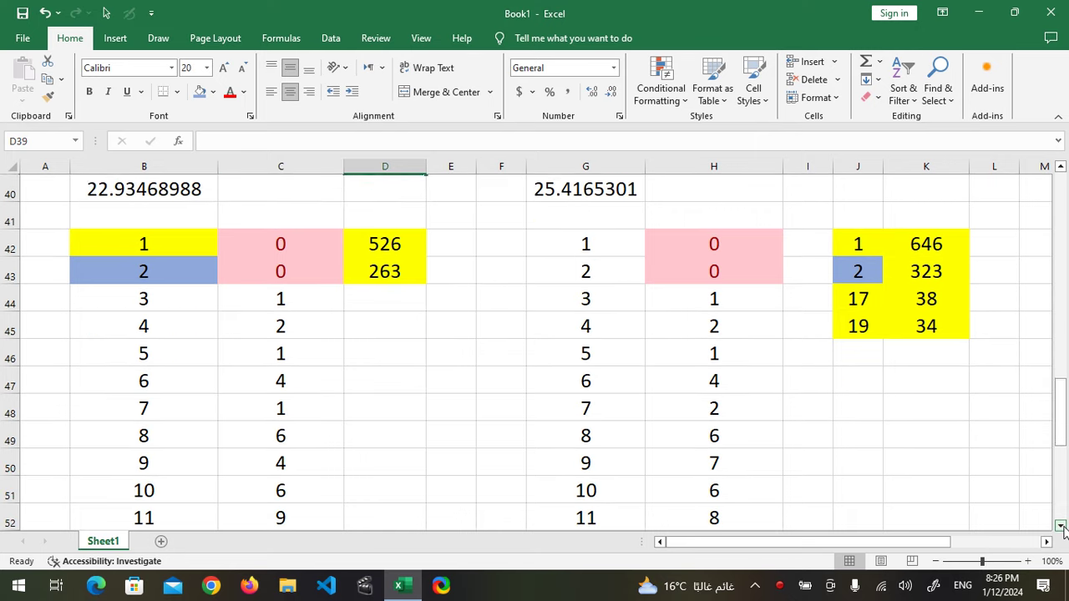
left_click(1059, 525)
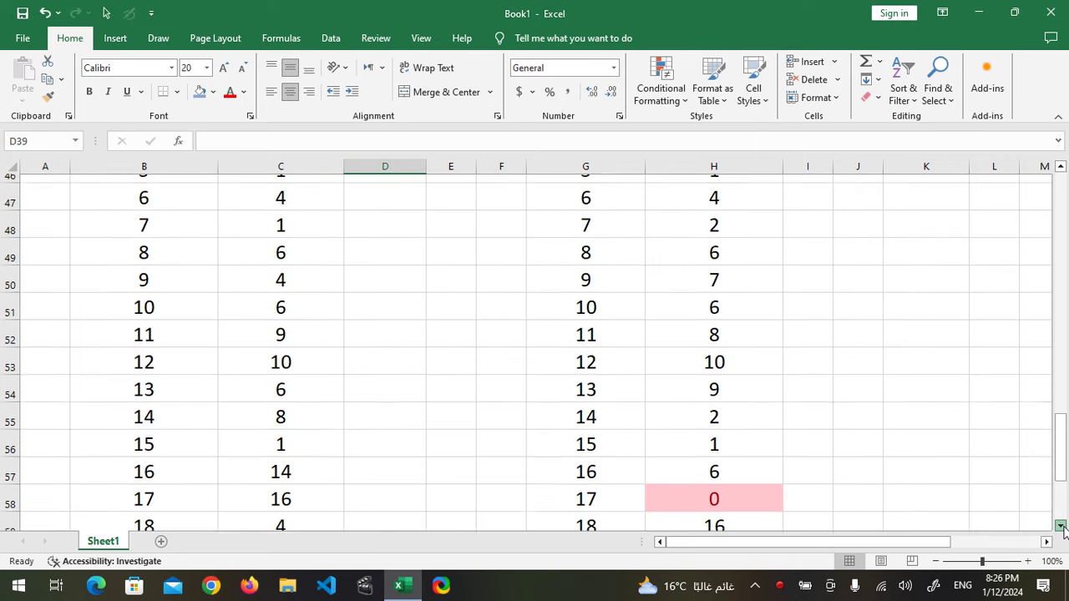
left_click(1060, 525)
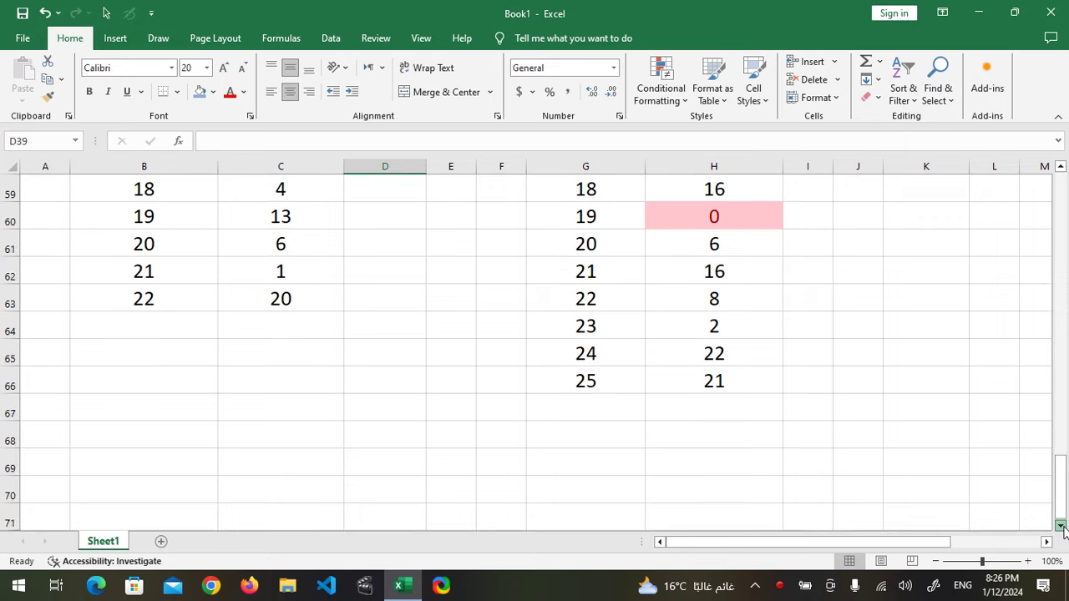
left_click(1059, 525)
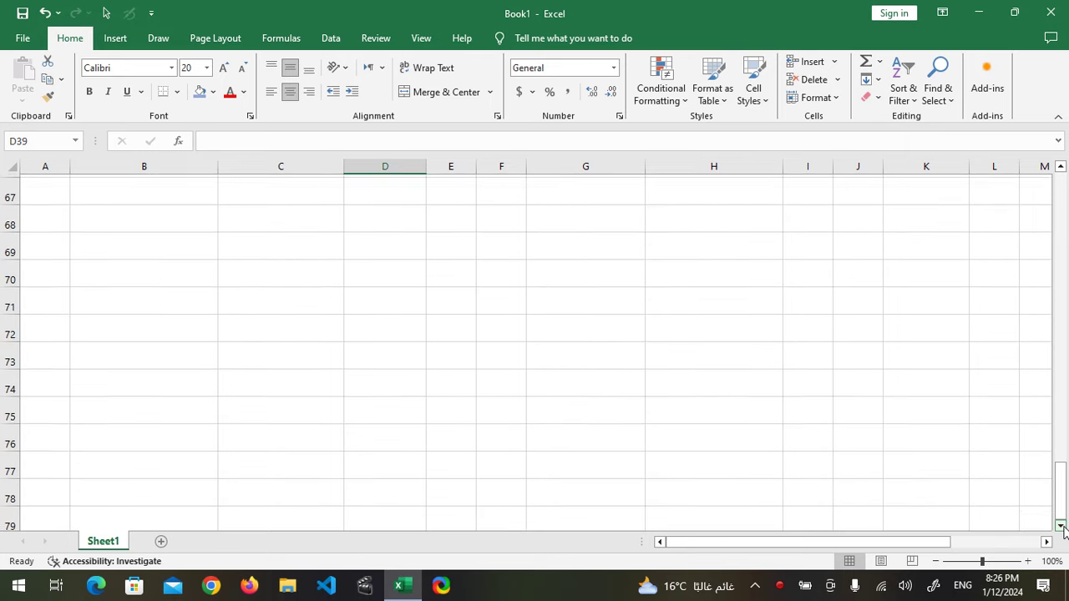
left_click(1059, 525)
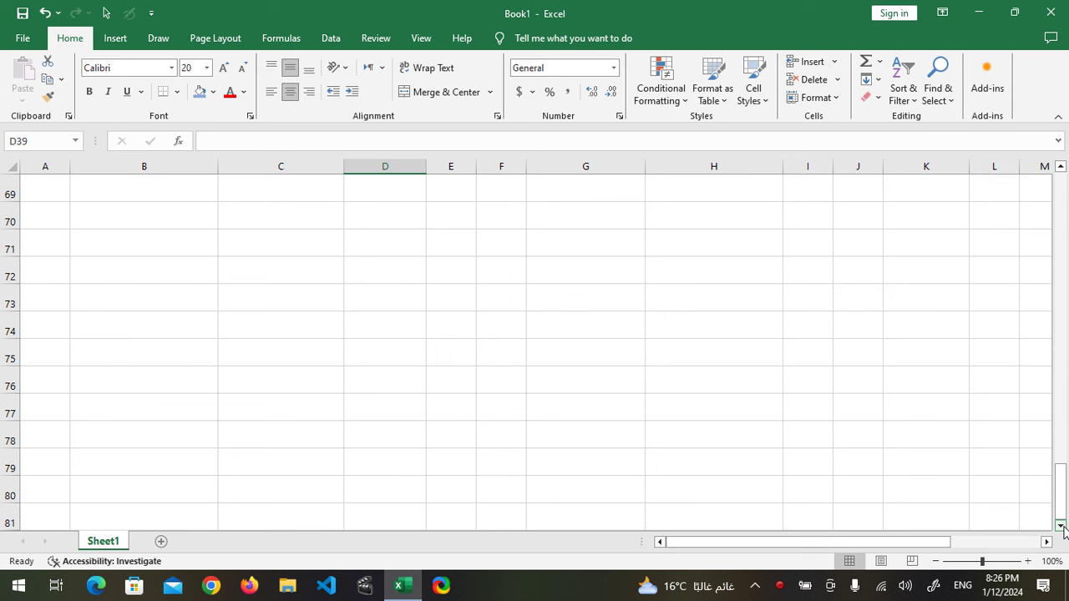
left_click(157, 37)
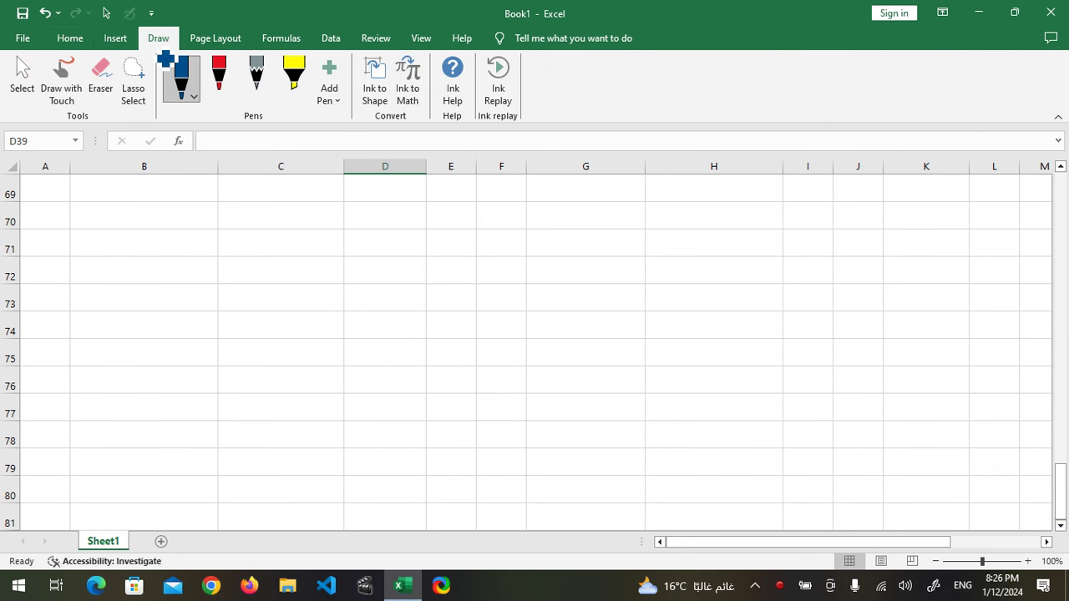
mouse_move(169, 207)
left_mouse_down()
mouse_move(172, 227)
mouse_move(215, 219)
mouse_move(212, 229)
left_mouse_up()
mouse_move(600, 197)
left_mouse_down()
mouse_move(619, 199)
mouse_move(602, 221)
mouse_move(640, 197)
left_mouse_up()
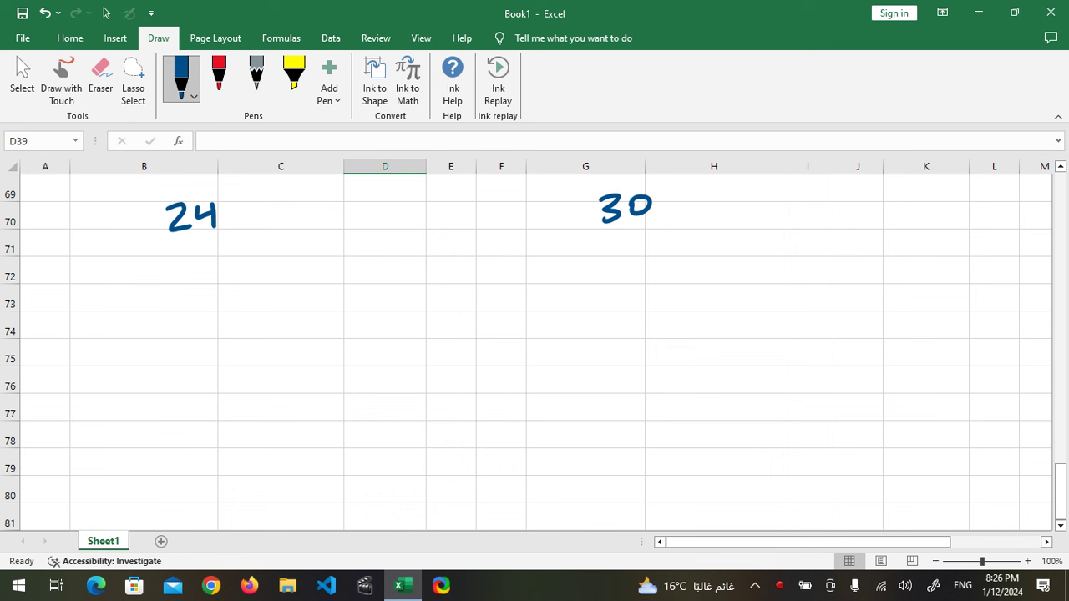
Draw the factor tree of 24 in blue ink, branching into 2 and 12, 2 and 6, and 2 and 3.
left_click_drag(197, 237, 148, 291)
left_click_drag(133, 302, 152, 316)
mouse_move(197, 238)
left_mouse_down()
mouse_move(251, 264)
mouse_move(277, 293)
mouse_move(225, 342)
mouse_move(232, 373)
left_mouse_up()
left_click(247, 278)
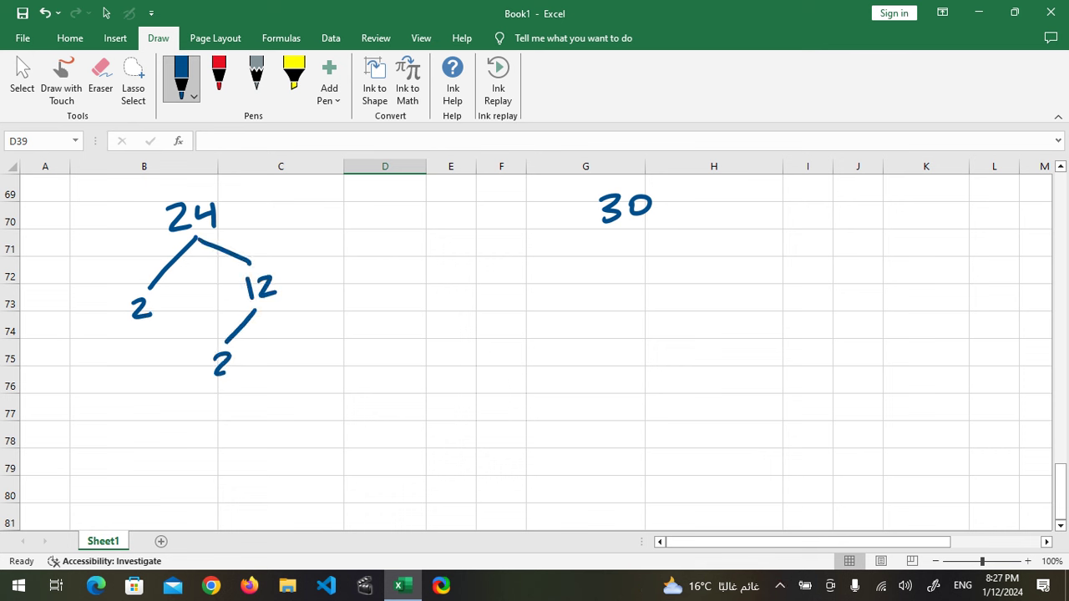
left_click_drag(255, 311, 321, 331)
mouse_move(320, 328)
left_mouse_down()
mouse_move(264, 413)
mouse_move(281, 429)
left_mouse_up()
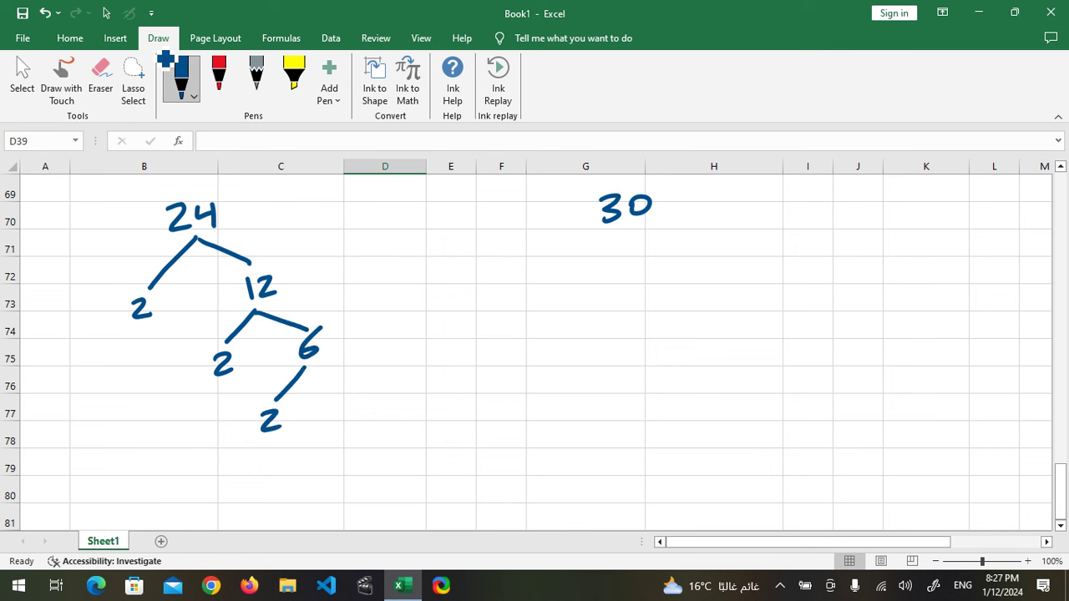
mouse_move(306, 367)
left_mouse_down()
mouse_move(356, 390)
mouse_move(366, 405)
mouse_move(356, 429)
left_mouse_up()
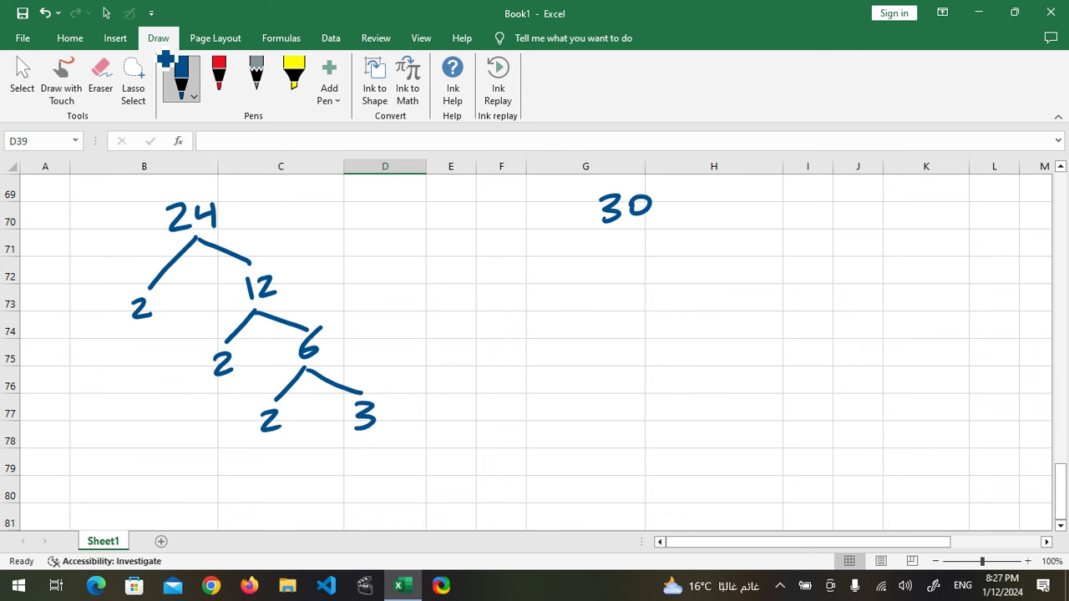
Draw the factor tree of 30 in blue ink, branching into 2 and 15, and 15 into 3 and 5.
mouse_move(633, 229)
left_mouse_down()
mouse_move(588, 266)
mouse_move(583, 288)
left_mouse_up()
mouse_move(632, 231)
left_mouse_down()
mouse_move(666, 252)
mouse_move(673, 277)
mouse_move(698, 269)
mouse_move(682, 281)
left_mouse_up()
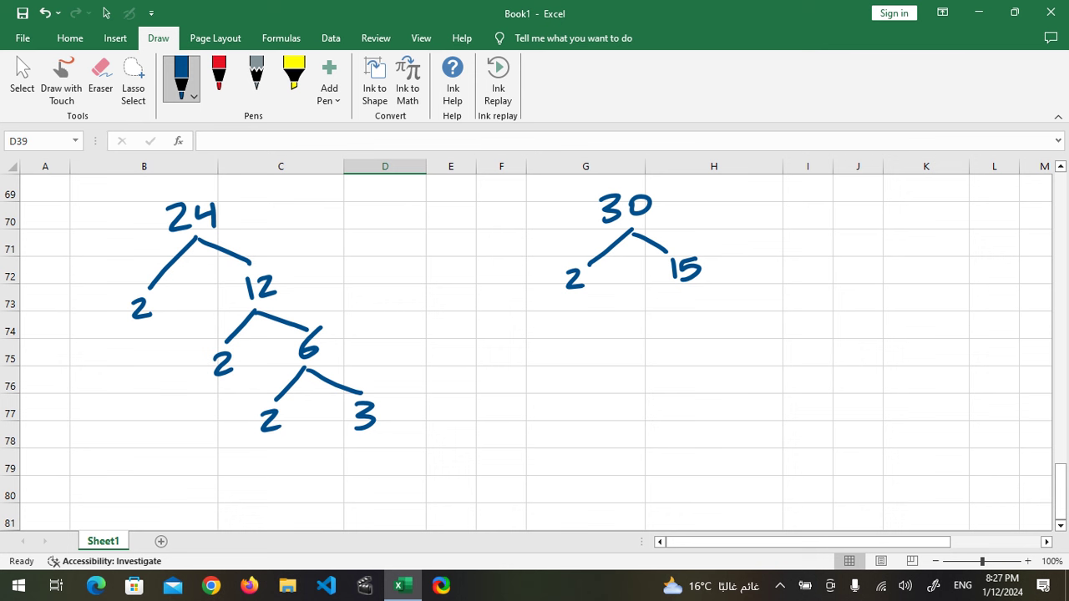
mouse_move(682, 289)
left_mouse_down()
mouse_move(633, 351)
mouse_move(723, 314)
mouse_move(719, 338)
left_mouse_up()
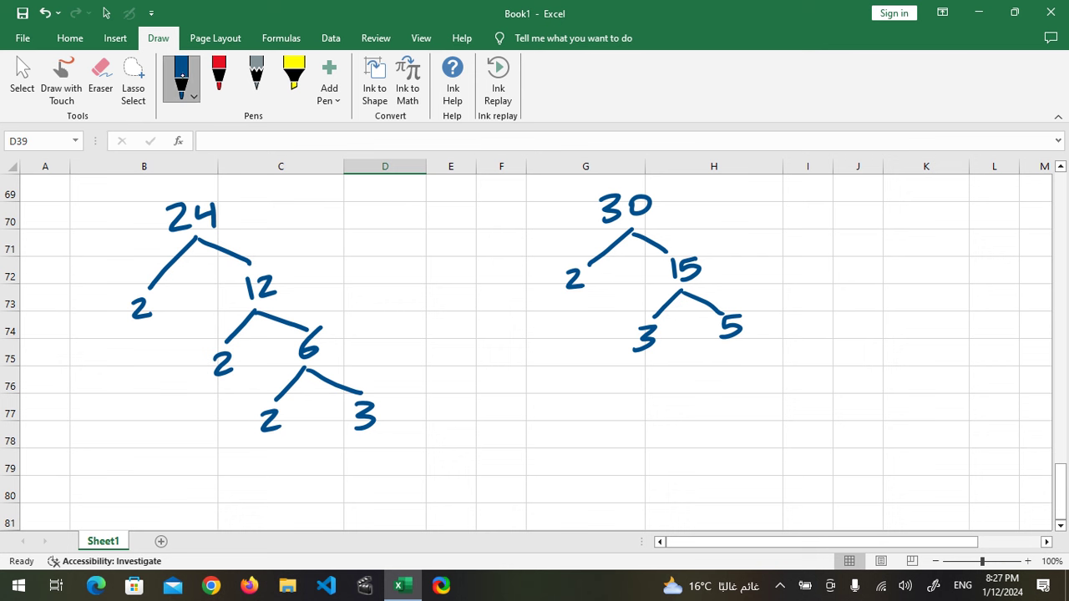
Handwrite the prime factorization 24 = 2³ * 3 in red ink around row 77, below the factor tree of 30.
left_click(181, 79)
left_click(184, 217)
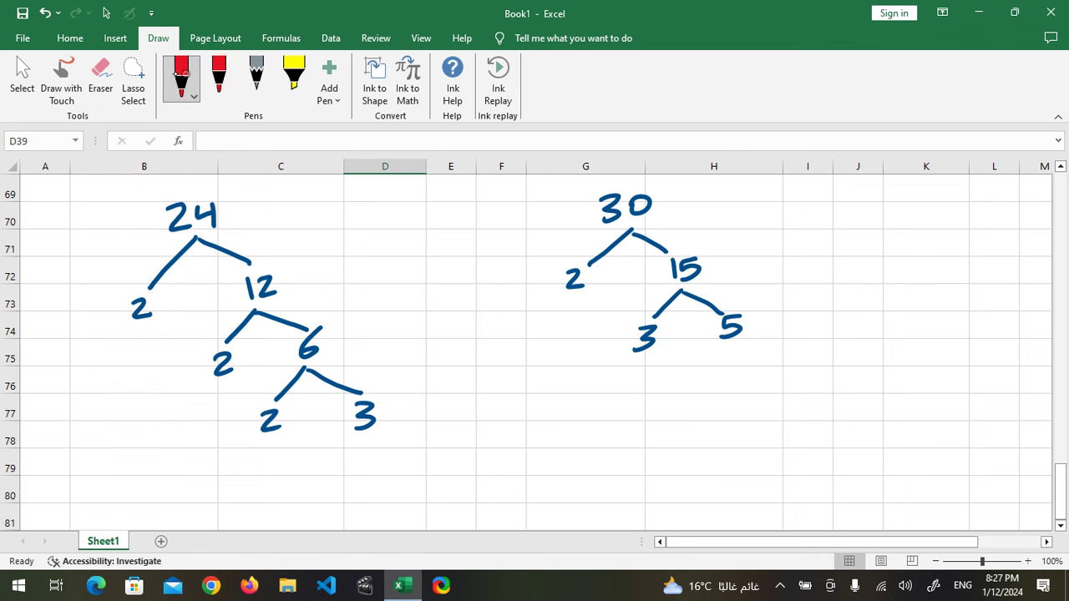
left_click(181, 79)
left_click(185, 217)
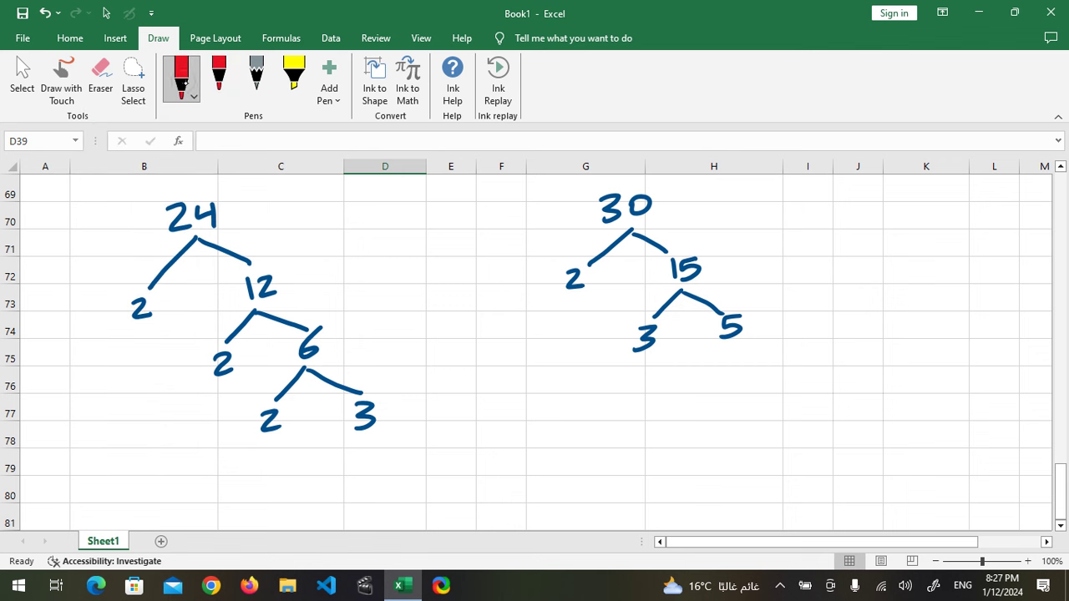
mouse_move(498, 406)
left_mouse_down()
mouse_move(494, 432)
mouse_move(521, 430)
left_mouse_up()
mouse_move(528, 406)
left_mouse_down()
mouse_move(542, 420)
mouse_move(538, 435)
left_mouse_up()
left_click_drag(555, 411, 637, 430)
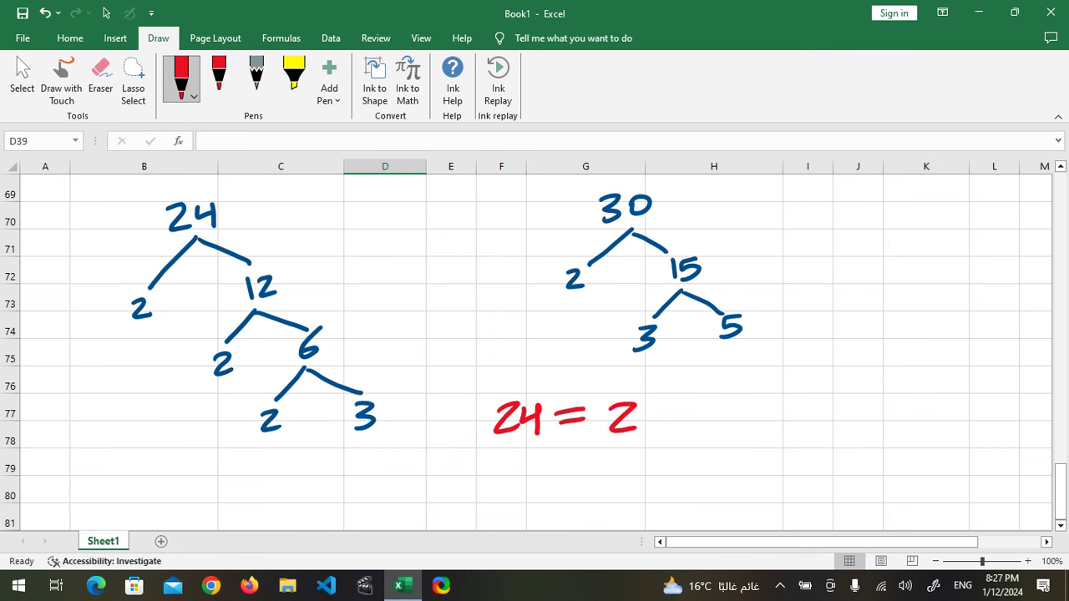
left_click(23, 79)
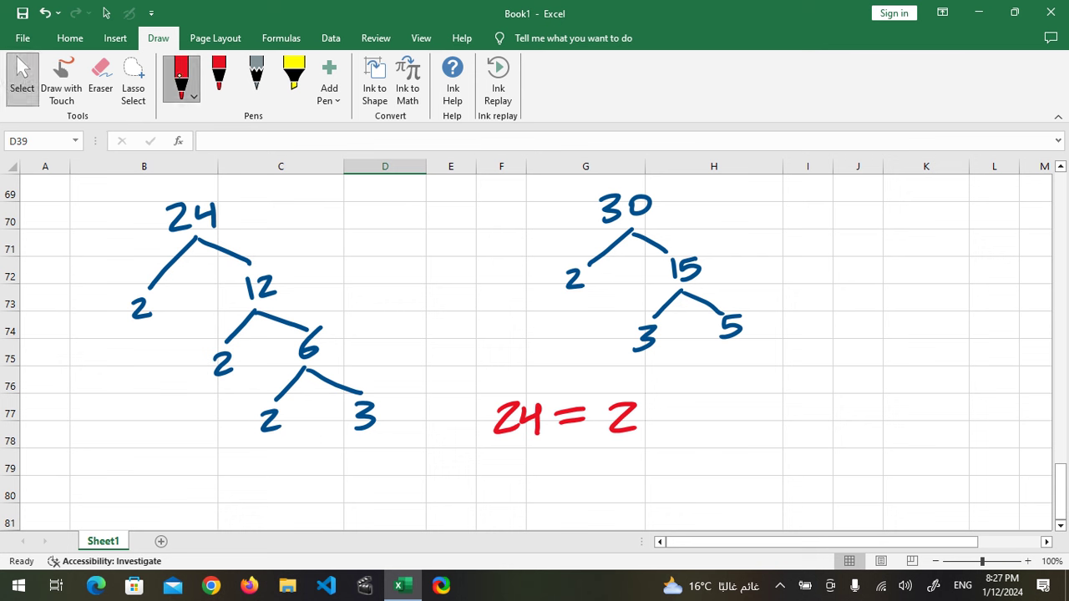
left_click(182, 79)
left_click(640, 380)
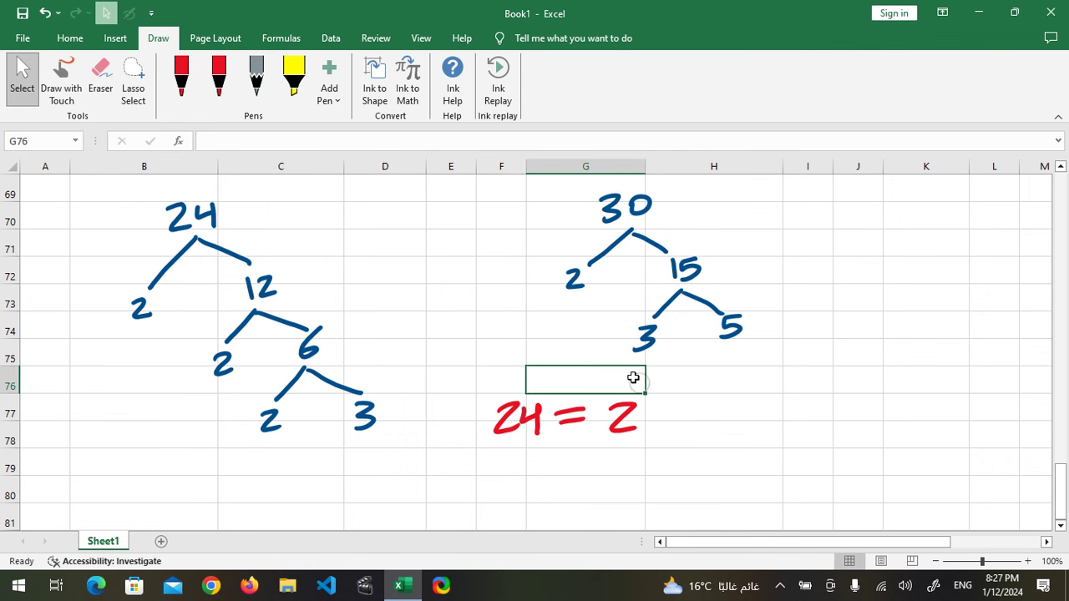
left_click(185, 80)
mouse_move(638, 385)
left_mouse_down()
mouse_move(652, 386)
mouse_move(640, 406)
mouse_move(692, 405)
mouse_move(680, 429)
mouse_move(731, 408)
mouse_move(711, 432)
left_mouse_up()
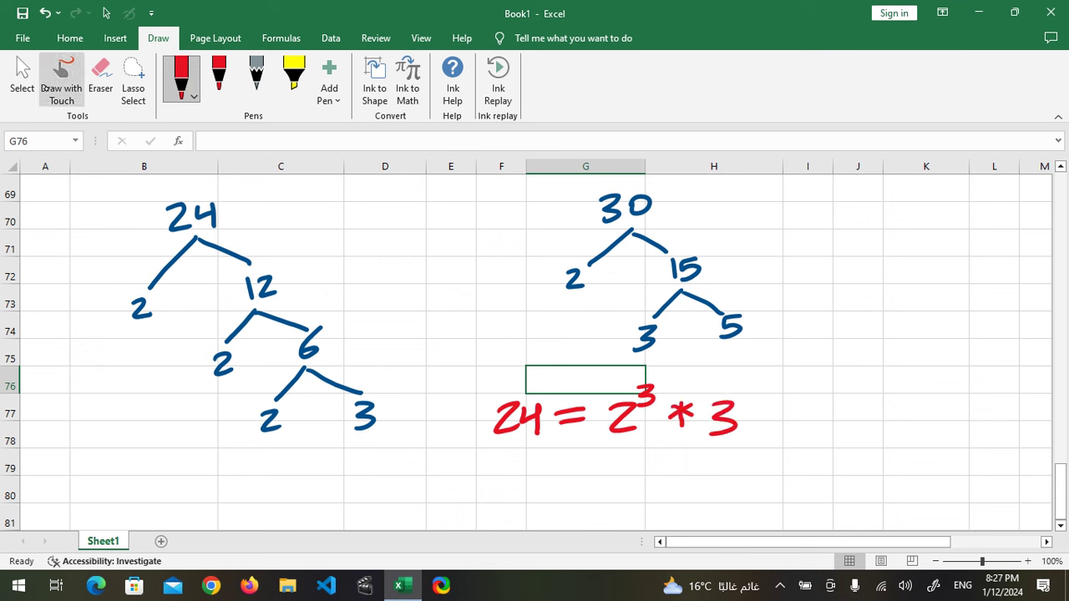
Handwrite the prime factorization 30 = 2 * 3 * 5 in red ink around row 80, below the factorization of 24.
left_click(23, 77)
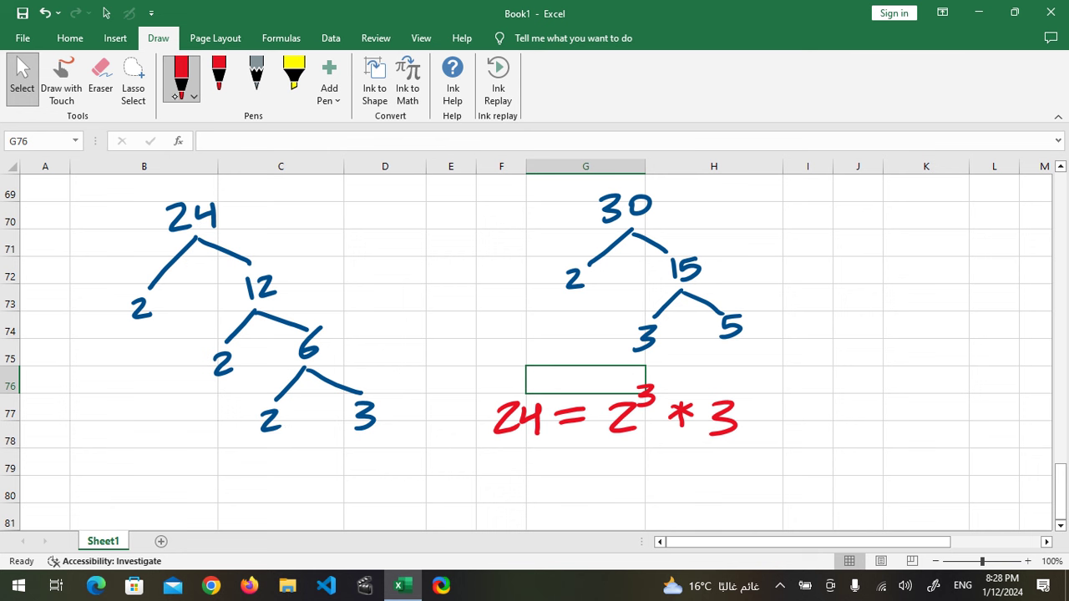
left_click(193, 95)
left_click(506, 472)
left_click(513, 478)
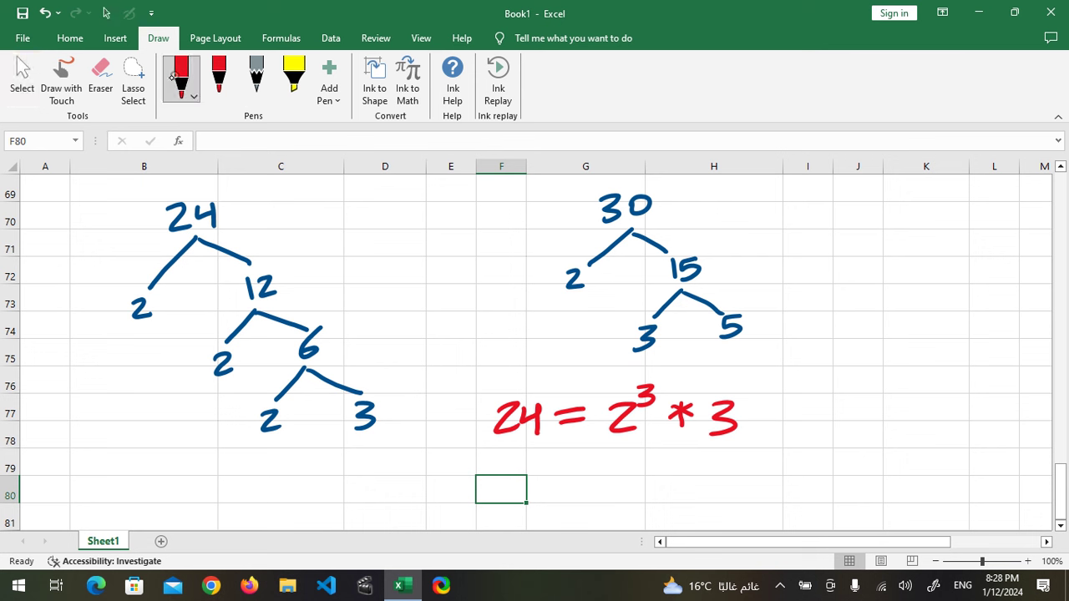
mouse_move(495, 477)
left_mouse_down()
mouse_move(522, 473)
mouse_move(500, 501)
mouse_move(536, 478)
left_mouse_up()
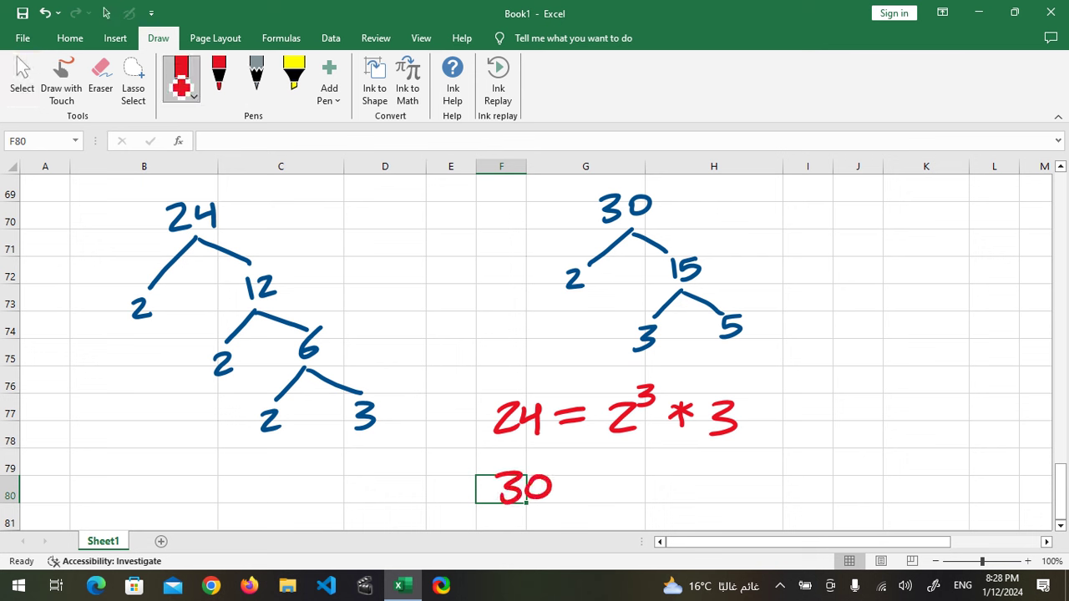
mouse_move(621, 476)
left_mouse_down()
mouse_move(640, 477)
mouse_move(641, 494)
mouse_move(671, 483)
left_mouse_up()
mouse_move(670, 471)
left_mouse_down()
mouse_move(658, 483)
mouse_move(666, 487)
mouse_move(706, 474)
mouse_move(691, 489)
left_mouse_up()
mouse_move(717, 466)
left_mouse_down()
mouse_move(733, 480)
mouse_move(715, 481)
left_mouse_up()
mouse_move(725, 469)
left_mouse_down()
mouse_move(726, 486)
mouse_move(752, 468)
mouse_move(748, 493)
left_mouse_up()
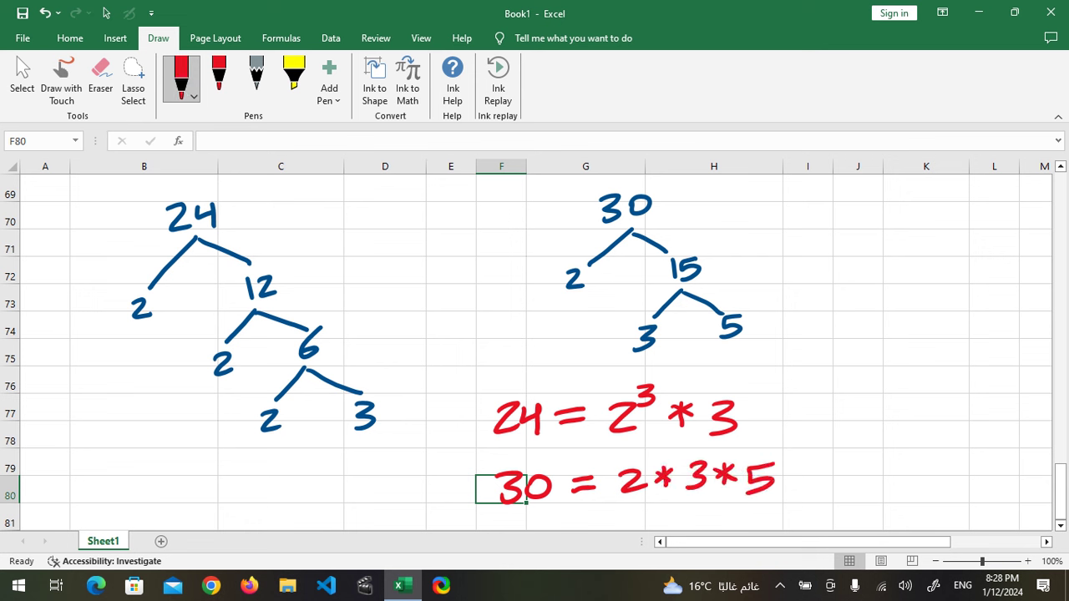